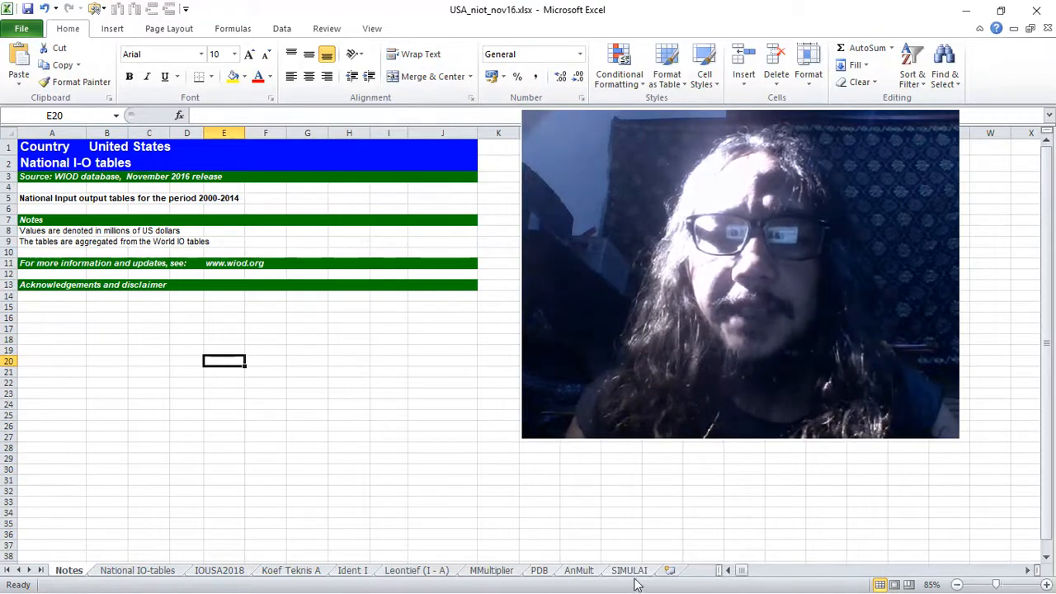
- Open the SIMULAI sheet
{"action": "left_click", "coordinate": [628, 570]}
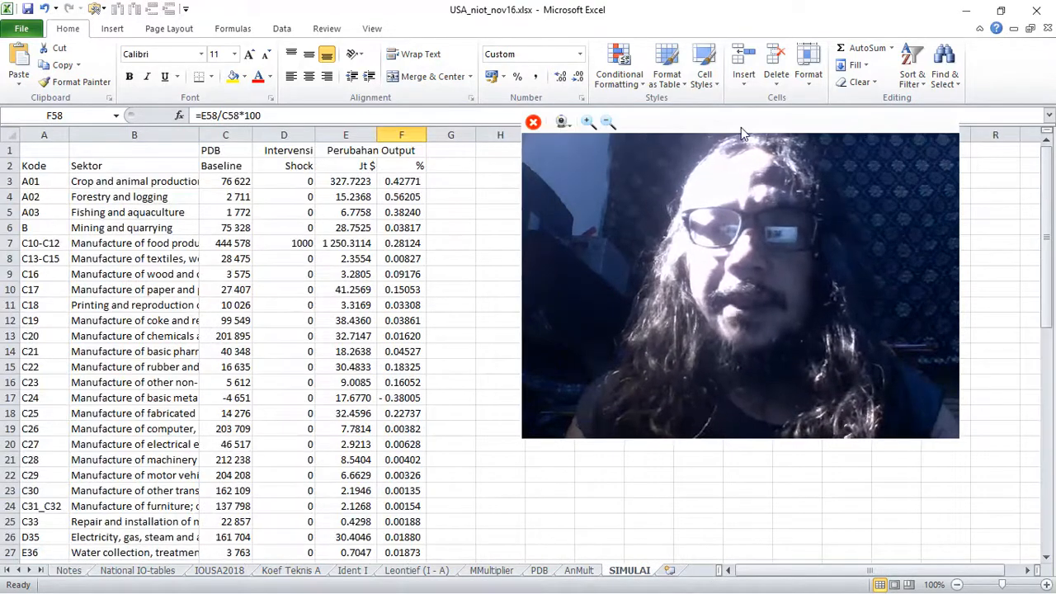
{"action": "left_click", "coordinate": [609, 123]}
{"action": "left_click", "coordinate": [610, 123]}
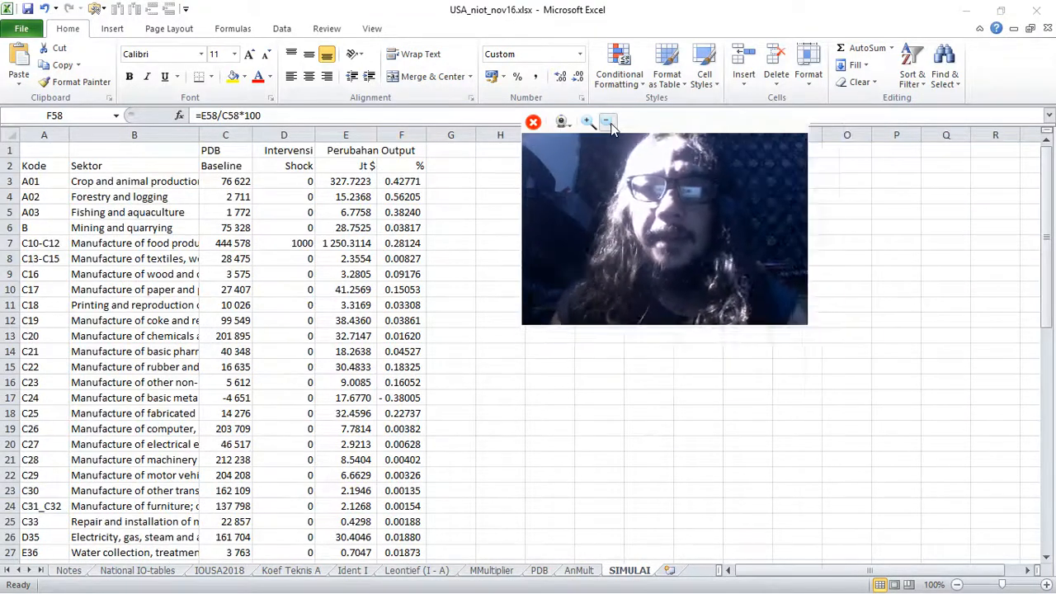
{"action": "left_click_drag", "start_coordinate": [611, 125], "coordinate": [920, 214]}
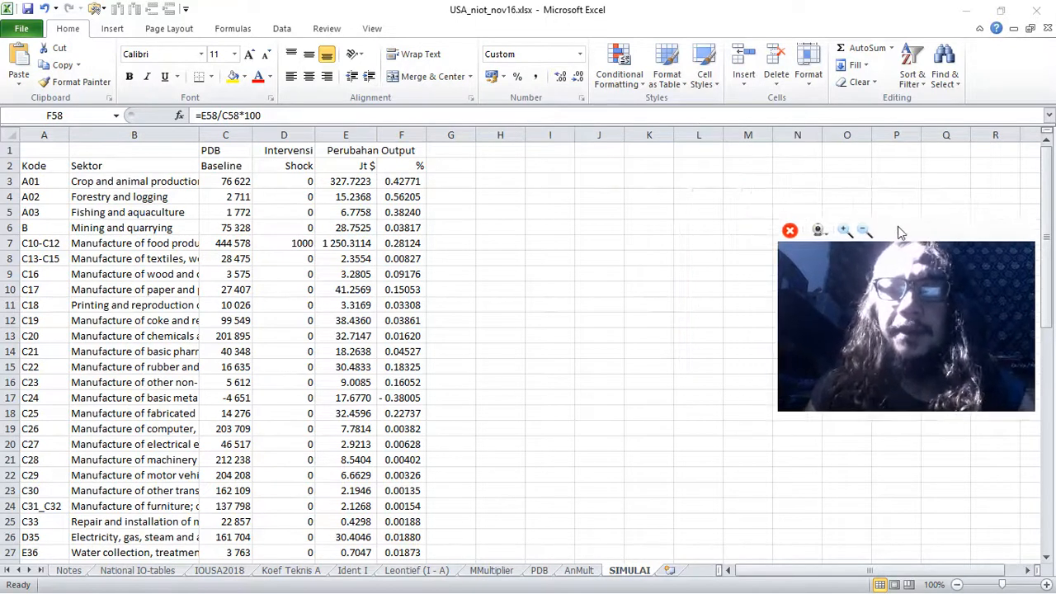
- Enter the labels Output, Income and Employment in cells I5, I6 and I7 of the SIMULAI sheet
{"action": "left_click", "coordinate": [536, 216]}
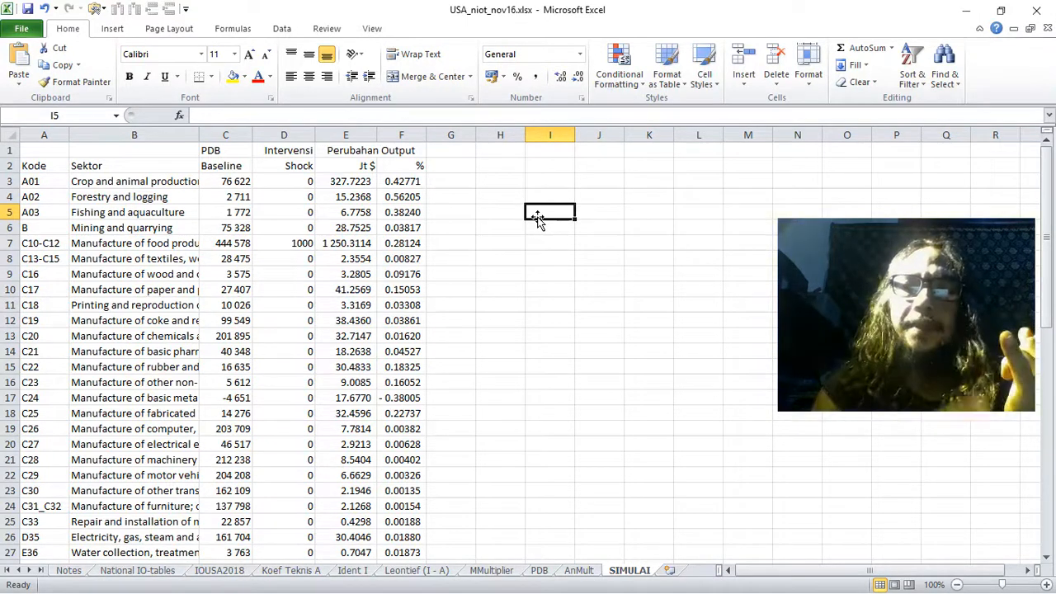
{"action": "type", "text": "Output"}
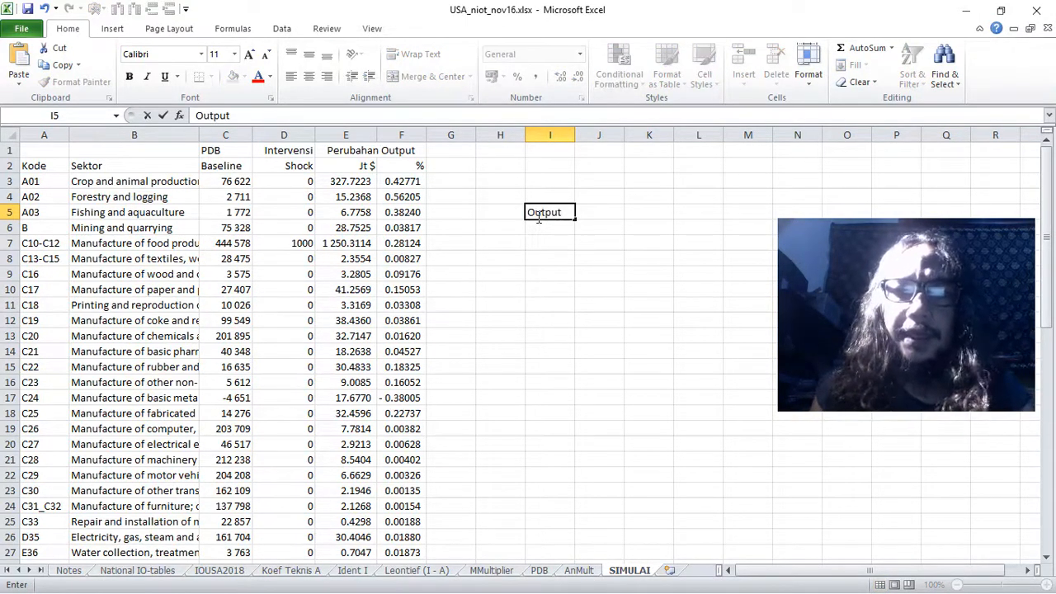
{"action": "key", "text": "Return"}
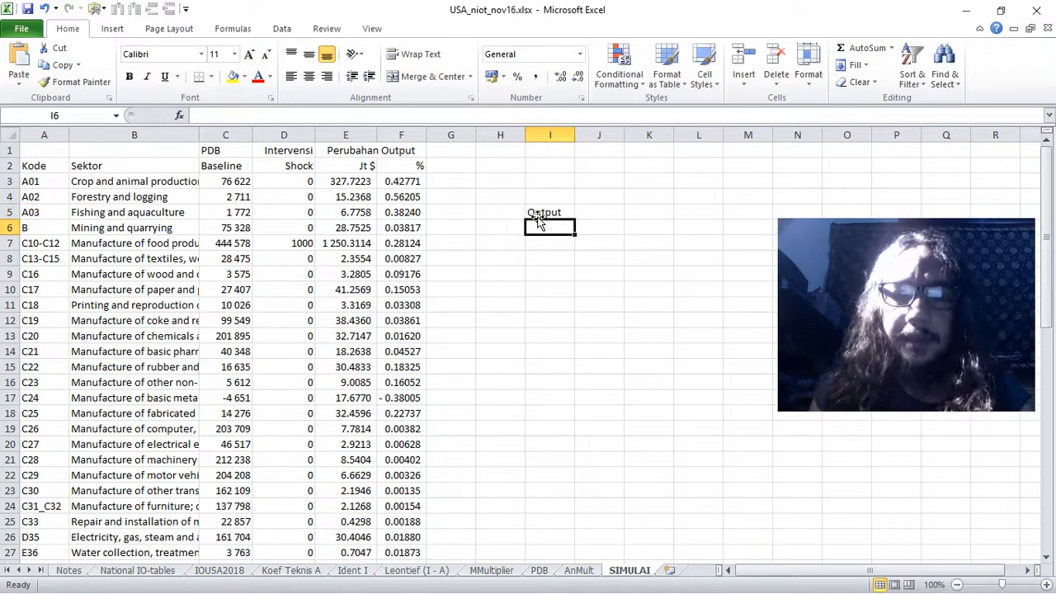
{"action": "type", "text": "Income"}
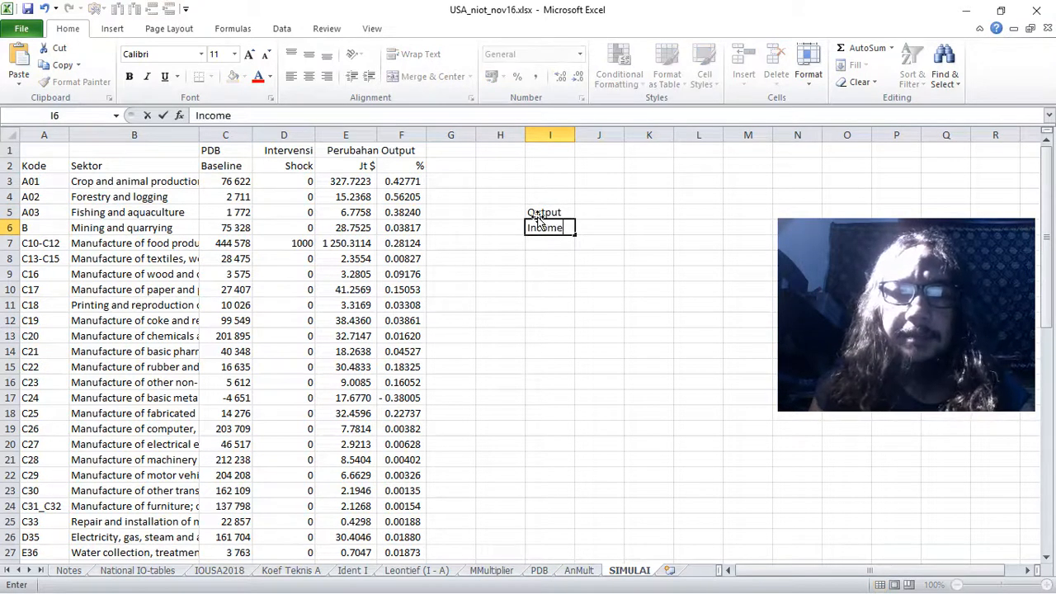
{"action": "key", "text": "Return"}
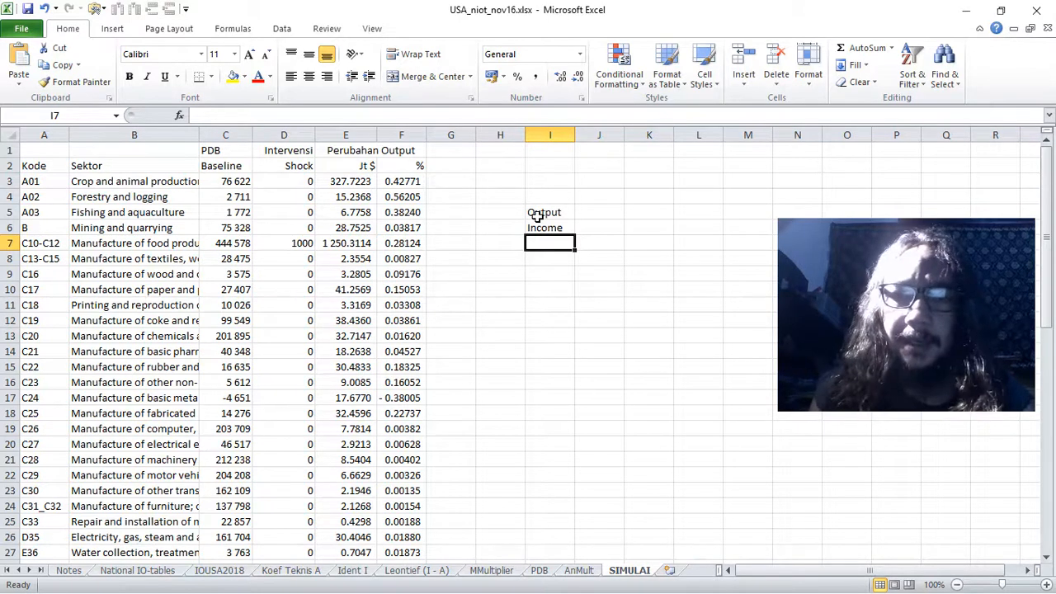
{"action": "type", "text": "Emplo"}
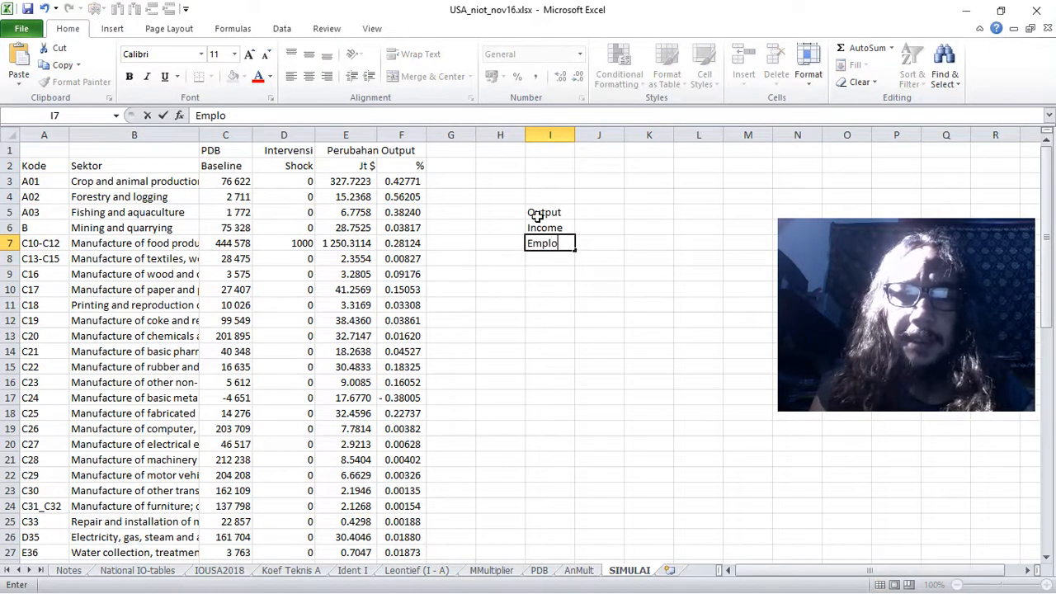
{"action": "type", "text": "yment"}
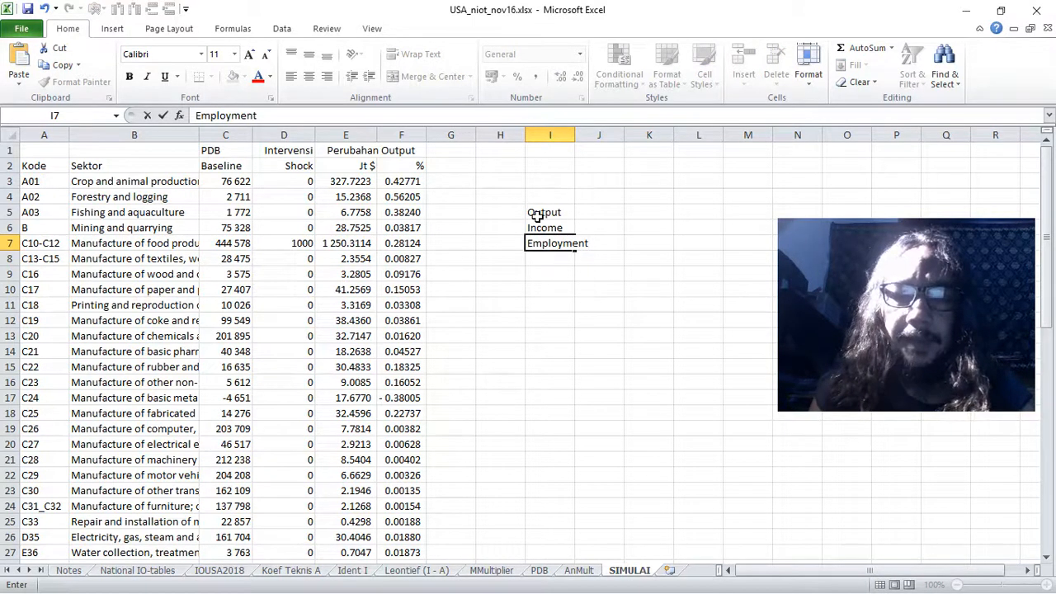
{"action": "key", "text": "Return"}
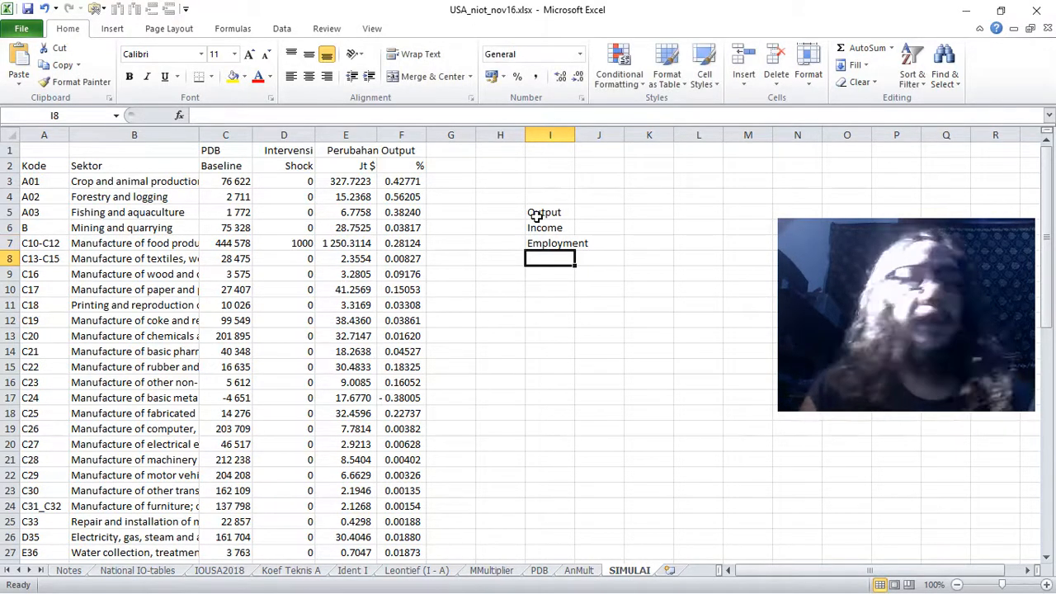
{"action": "left_click_drag", "start_coordinate": [558, 214], "coordinate": [549, 258]}
{"action": "left_click", "coordinate": [547, 302]}
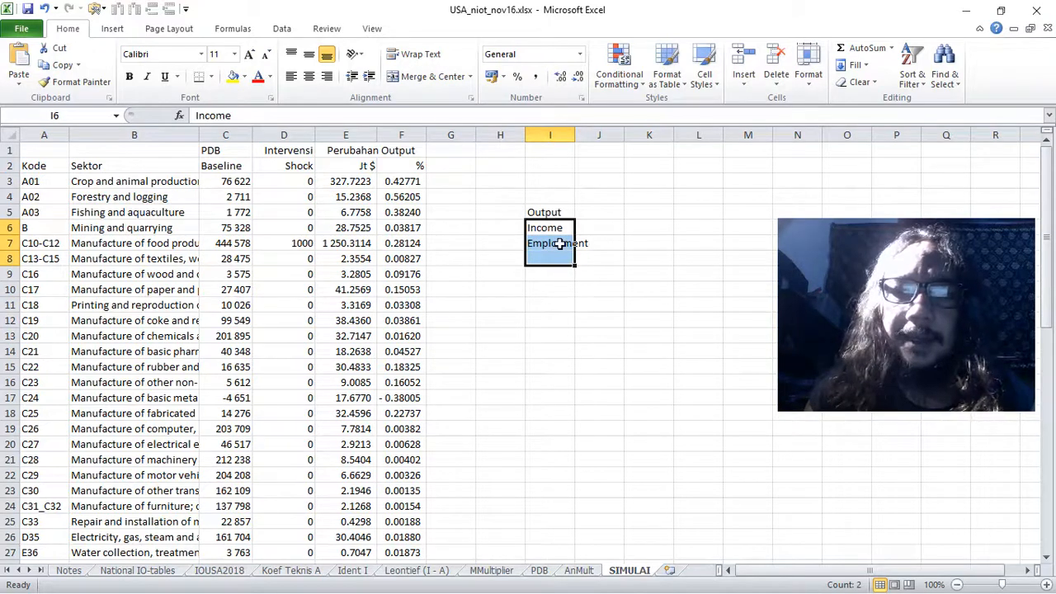
{"action": "left_click", "coordinate": [561, 233]}
{"action": "left_click", "coordinate": [566, 241]}
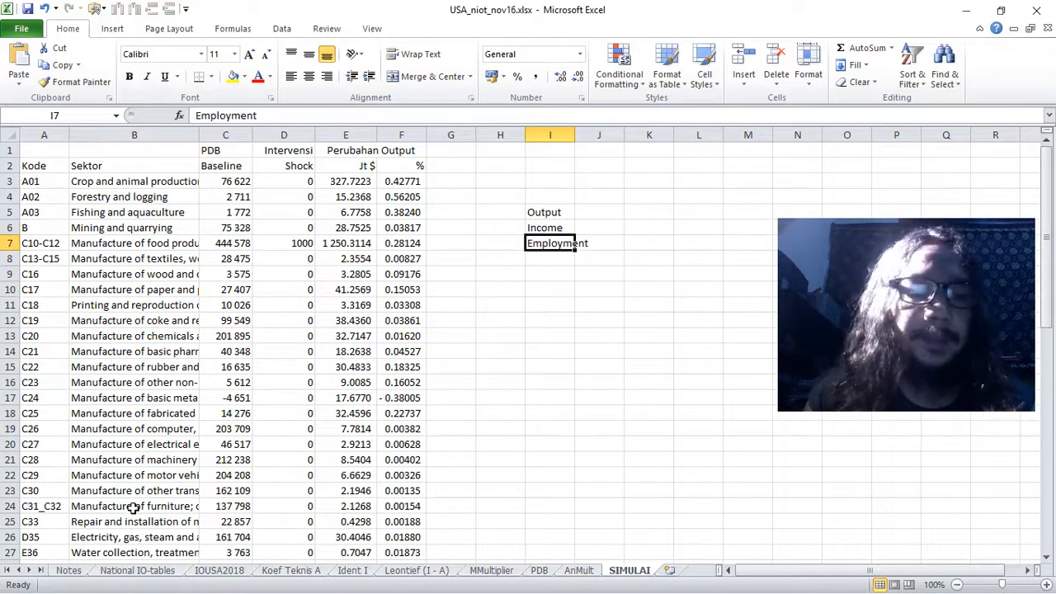
- Look over the import, total and domestic rows on the National IO-tables sheet
{"action": "left_click", "coordinate": [137, 570]}
{"action": "scroll", "coordinate": [239, 438], "scroll_direction": "down", "scroll_amount": 10}
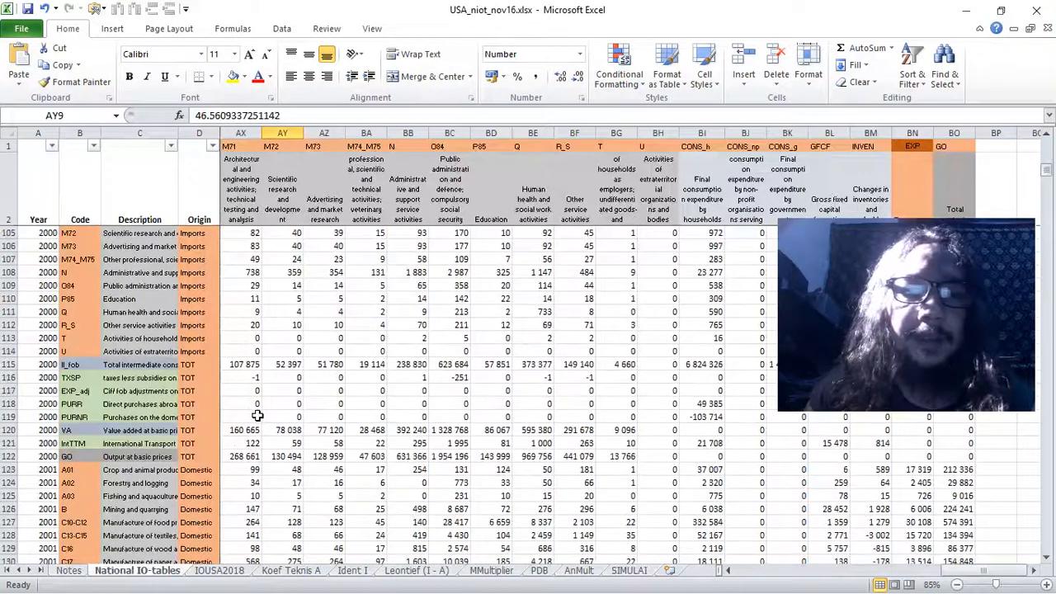
{"action": "scroll", "coordinate": [258, 415], "scroll_direction": "down", "scroll_amount": 5}
{"action": "scroll", "coordinate": [258, 416], "scroll_direction": "up", "scroll_amount": 18}
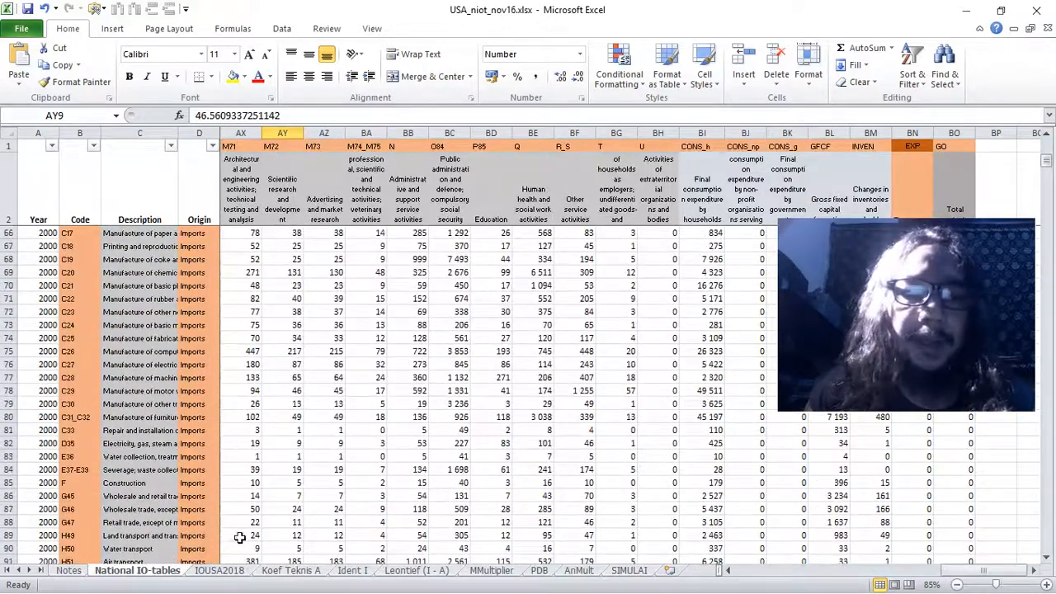
- Open the IOUSA2018 sheet, enlarge the view to 130%, and examine the primary input rows around taxes less subsidies on products
{"action": "left_click", "coordinate": [235, 572]}
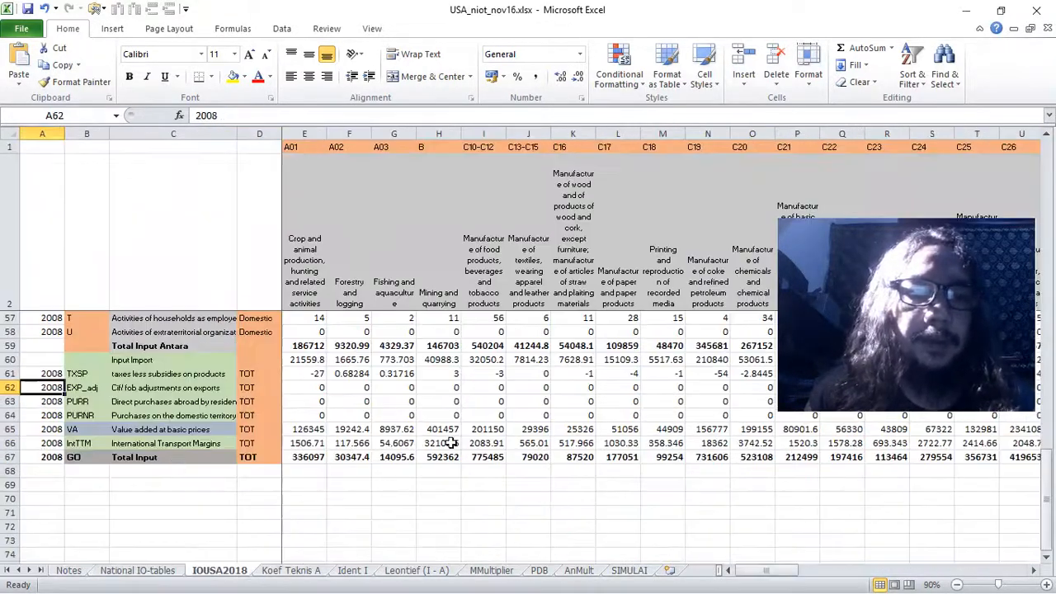
{"action": "left_click", "coordinate": [1047, 585]}
{"action": "left_click", "coordinate": [1046, 585]}
{"action": "left_click", "coordinate": [1047, 585]}
{"action": "left_click", "coordinate": [1047, 585]}
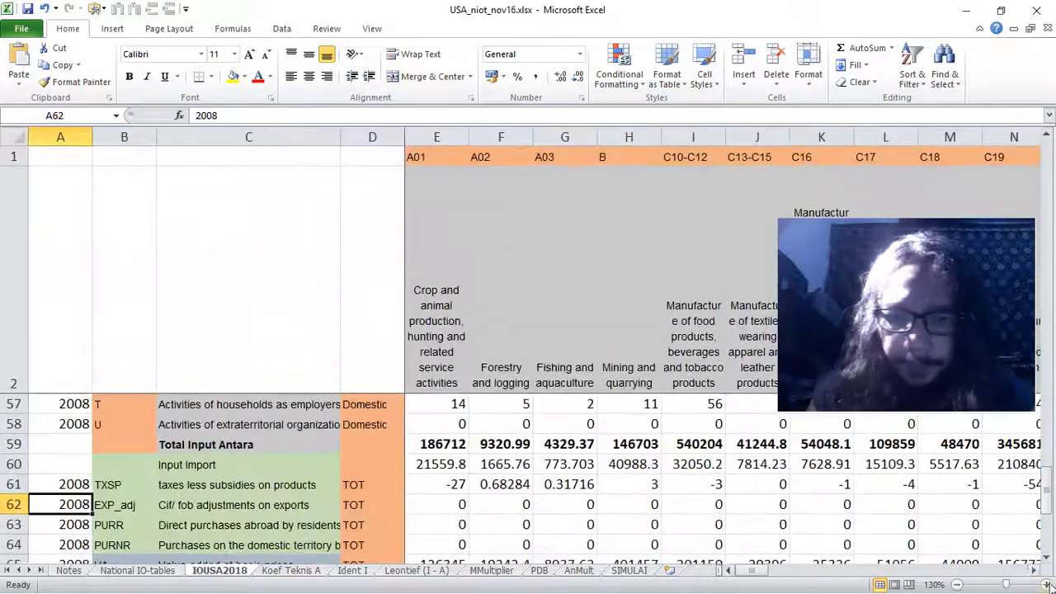
{"action": "scroll", "coordinate": [548, 464], "scroll_direction": "down", "scroll_amount": 2}
{"action": "scroll", "coordinate": [447, 446], "scroll_direction": "up", "scroll_amount": 1}
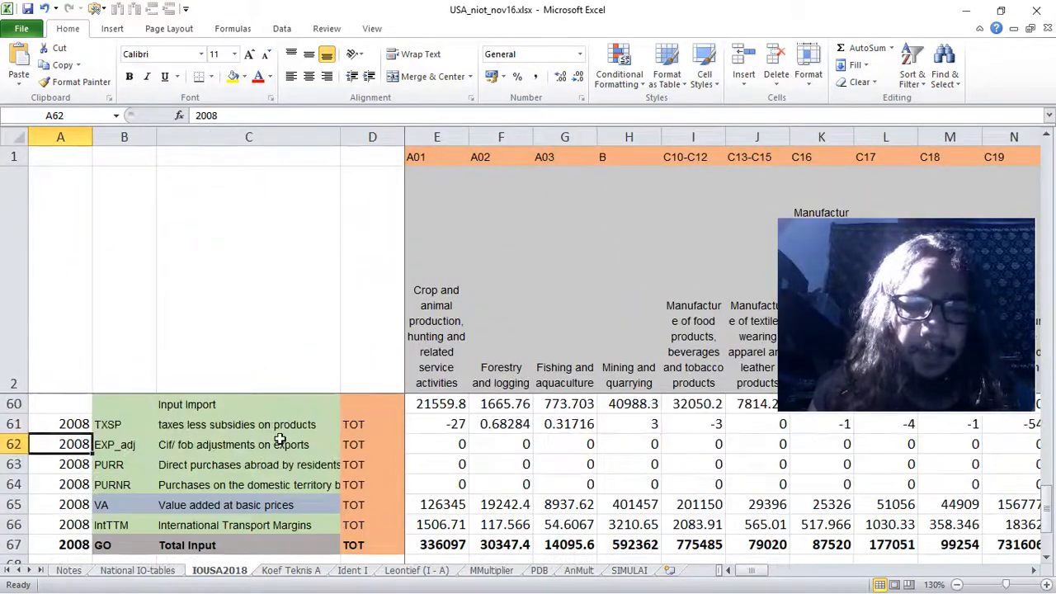
{"action": "left_click", "coordinate": [255, 426]}
{"action": "scroll", "coordinate": [256, 426], "scroll_direction": "up", "scroll_amount": 1}
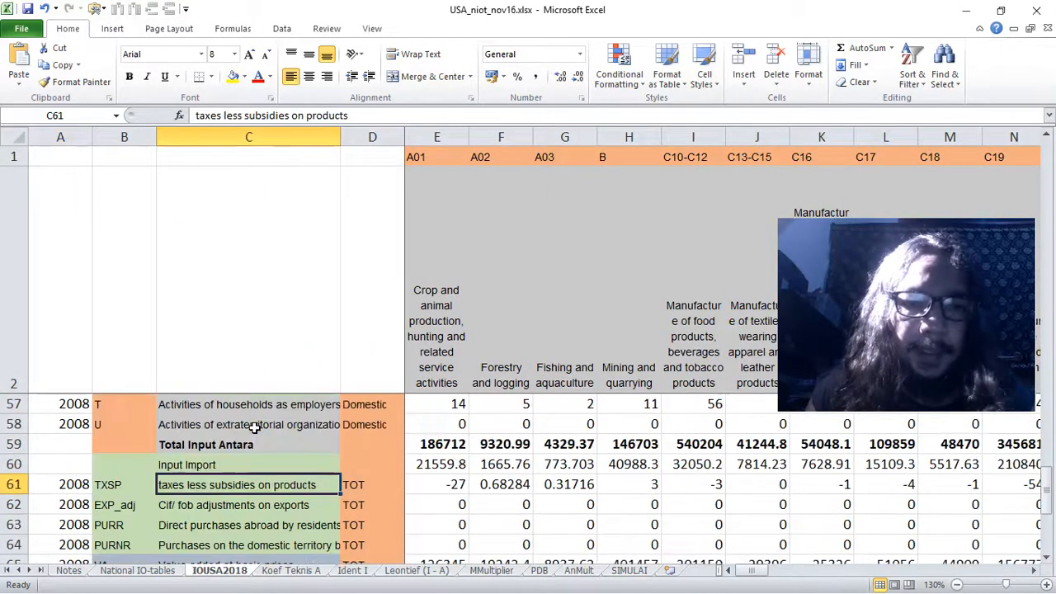
{"action": "scroll", "coordinate": [256, 426], "scroll_direction": "down", "scroll_amount": 1}
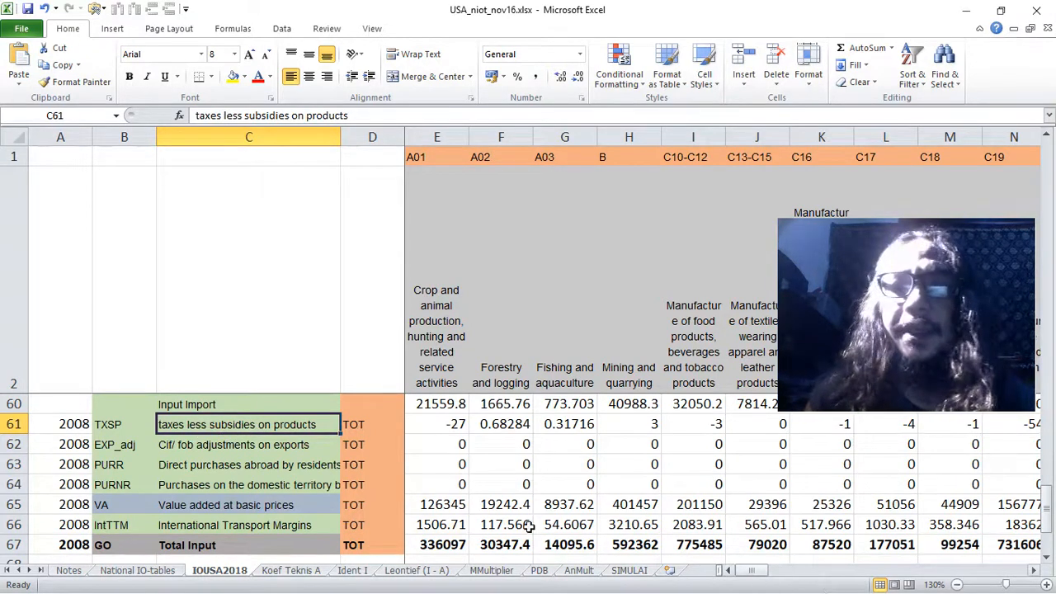
- Examine the taxes less subsidies cells for sectors A01 and A02 against the sector code headings from A01 to C10-C12
{"action": "left_click", "coordinate": [444, 425]}
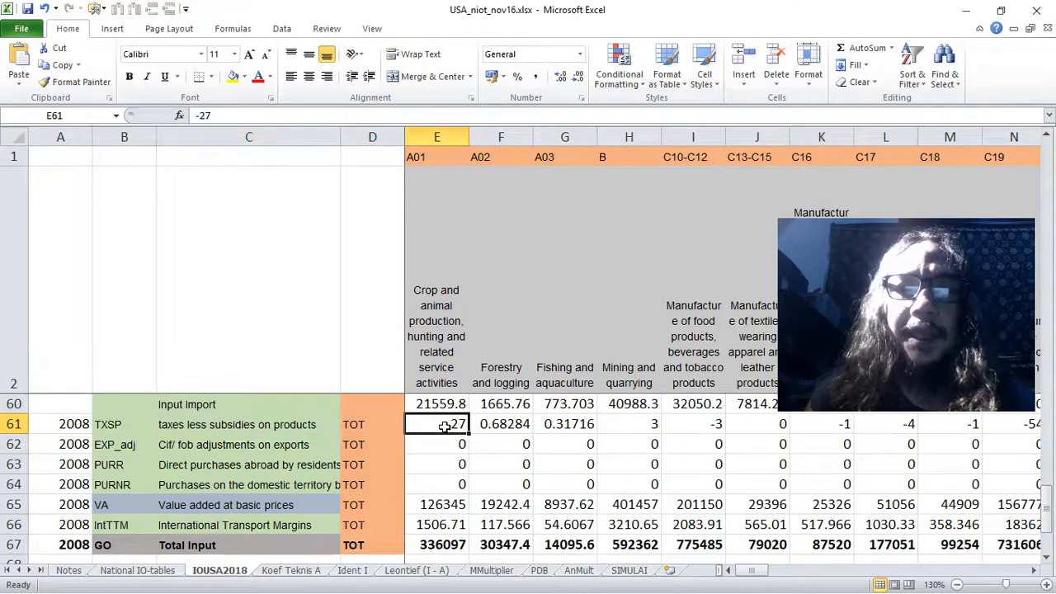
{"action": "left_click", "coordinate": [446, 157]}
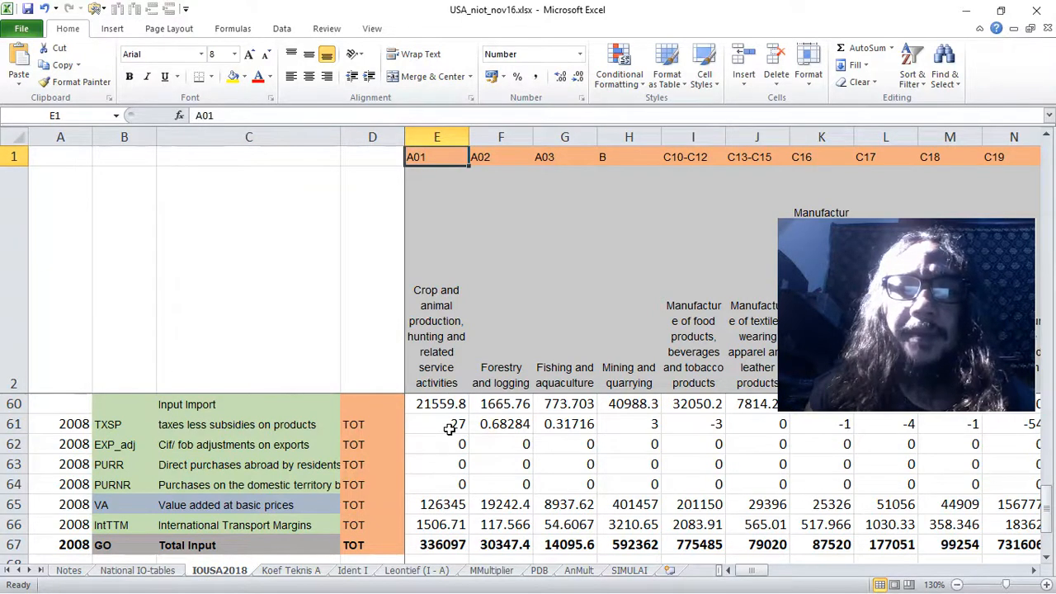
{"action": "left_click", "coordinate": [450, 426]}
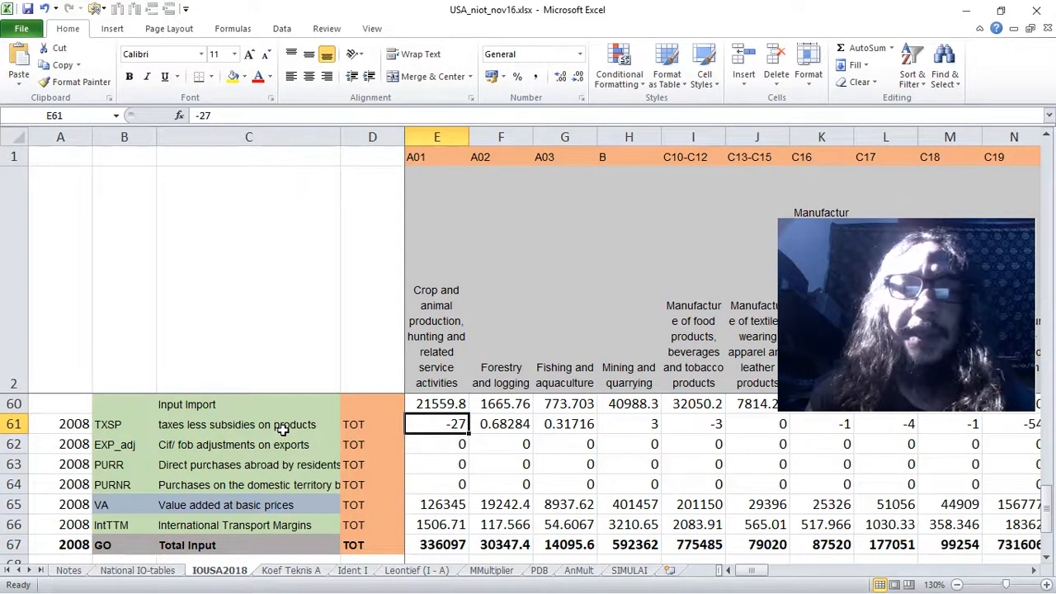
{"action": "left_click", "coordinate": [500, 425]}
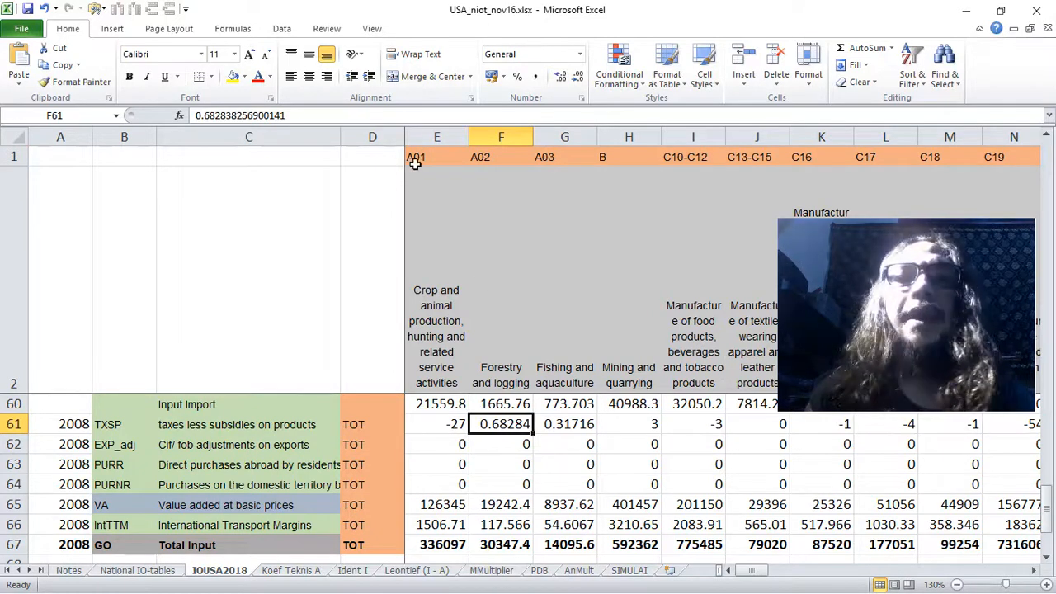
{"action": "left_click", "coordinate": [462, 165]}
{"action": "left_click", "coordinate": [495, 158]}
{"action": "left_click", "coordinate": [545, 158]}
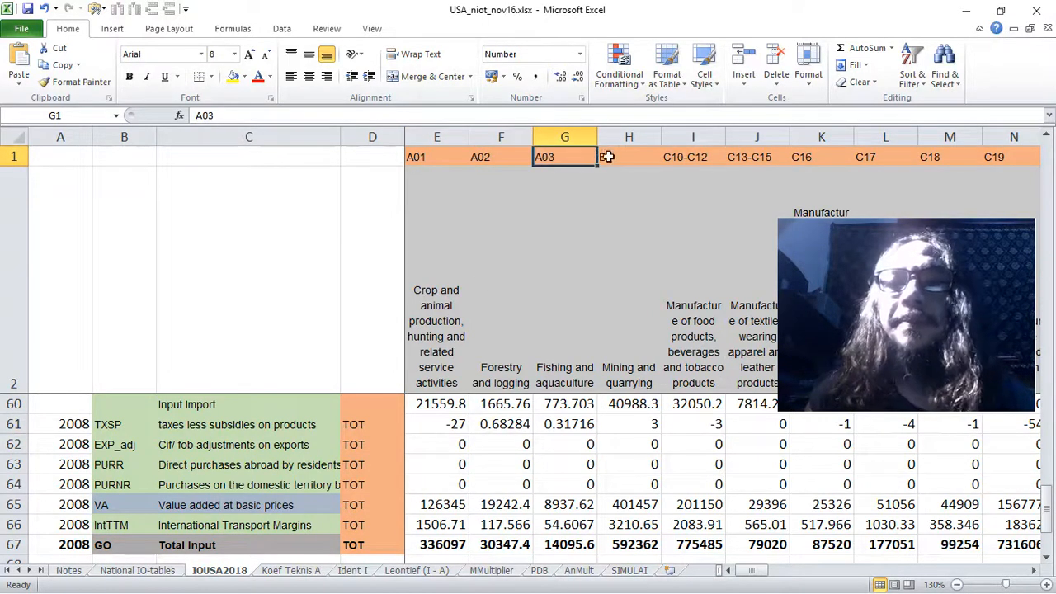
{"action": "left_click", "coordinate": [609, 158]}
{"action": "left_click", "coordinate": [689, 156]}
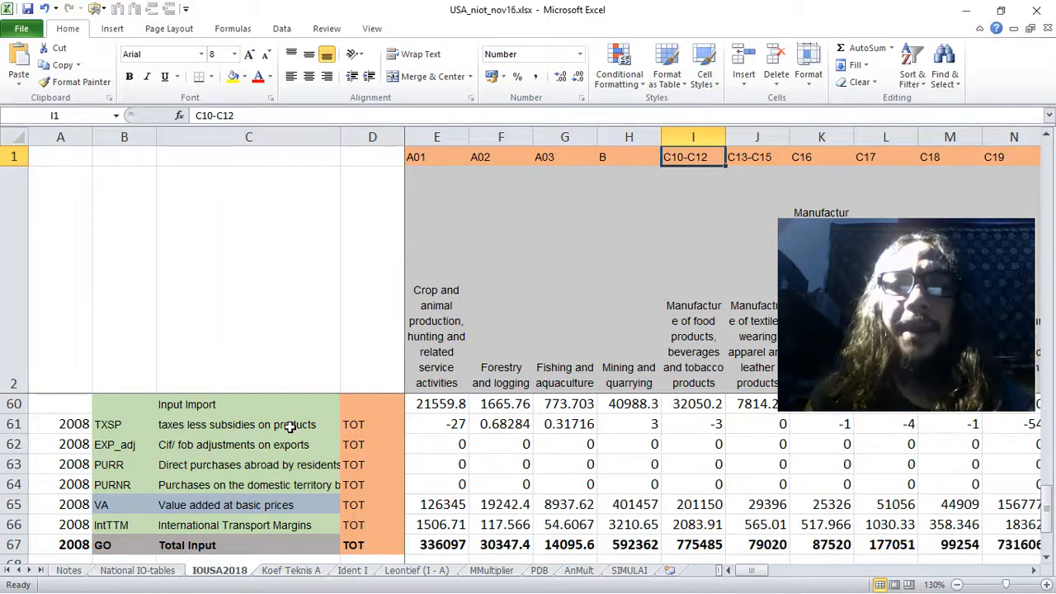
- Read along the taxes less subsidies on products row sector by sector, from A01 through C21
{"action": "left_click", "coordinate": [210, 429]}
{"action": "key", "text": "Right"}
{"action": "key", "text": "Right"}
{"action": "key", "text": "Right"}
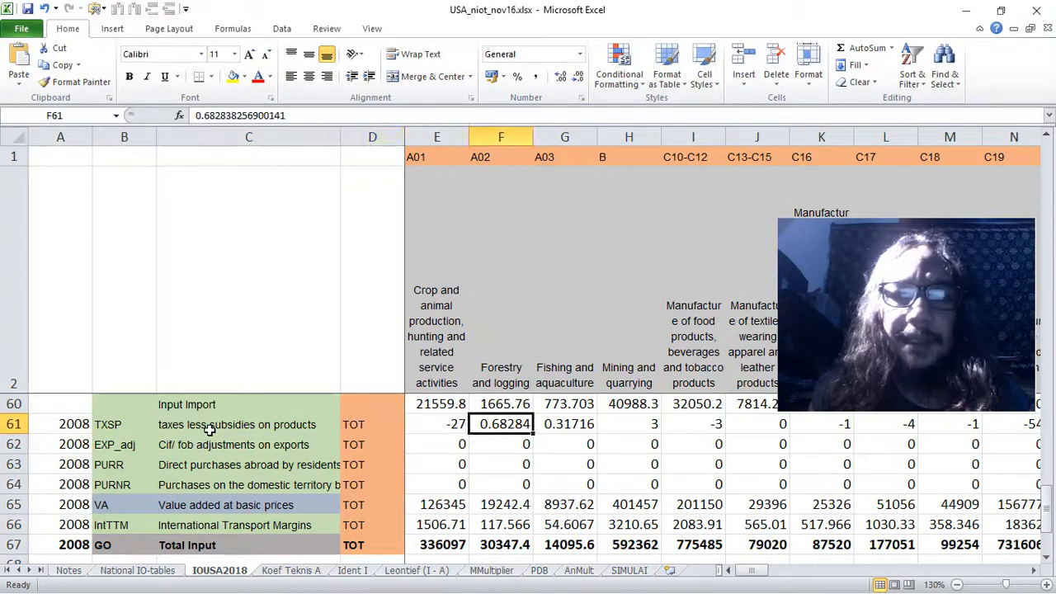
{"action": "key", "text": "Left"}
{"action": "key", "text": "Right"}
{"action": "key", "text": "Right"}
{"action": "key", "text": "Right"}
{"action": "key", "text": "Right"}
{"action": "key", "text": "Right"}
{"action": "key", "text": "Right"}
{"action": "key", "text": "Right"}
{"action": "key", "text": "Right"}
{"action": "key", "text": "Right"}
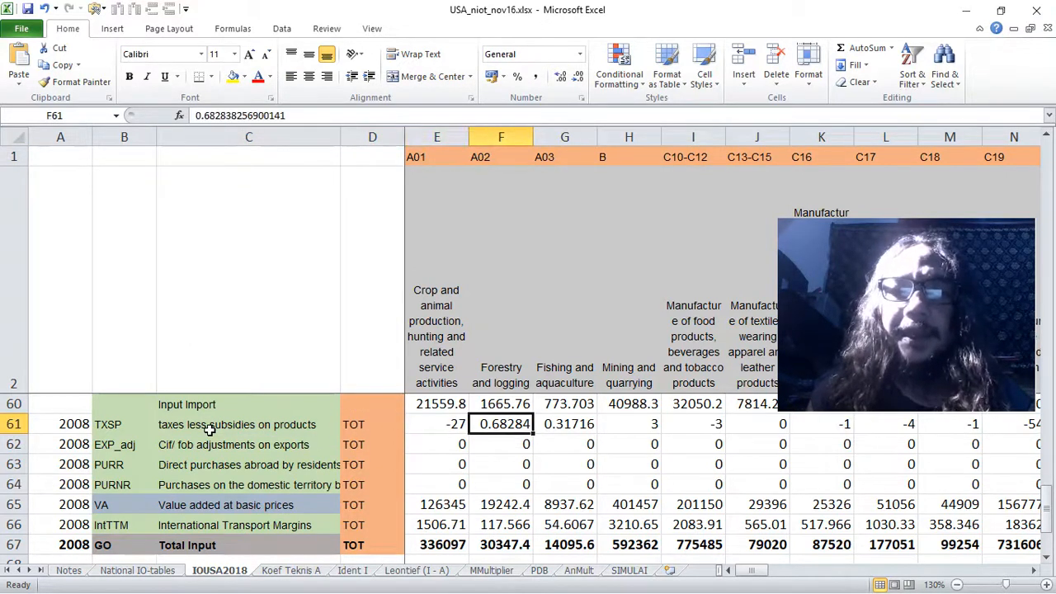
{"action": "key", "text": "Right"}
{"action": "key", "text": "Right"}
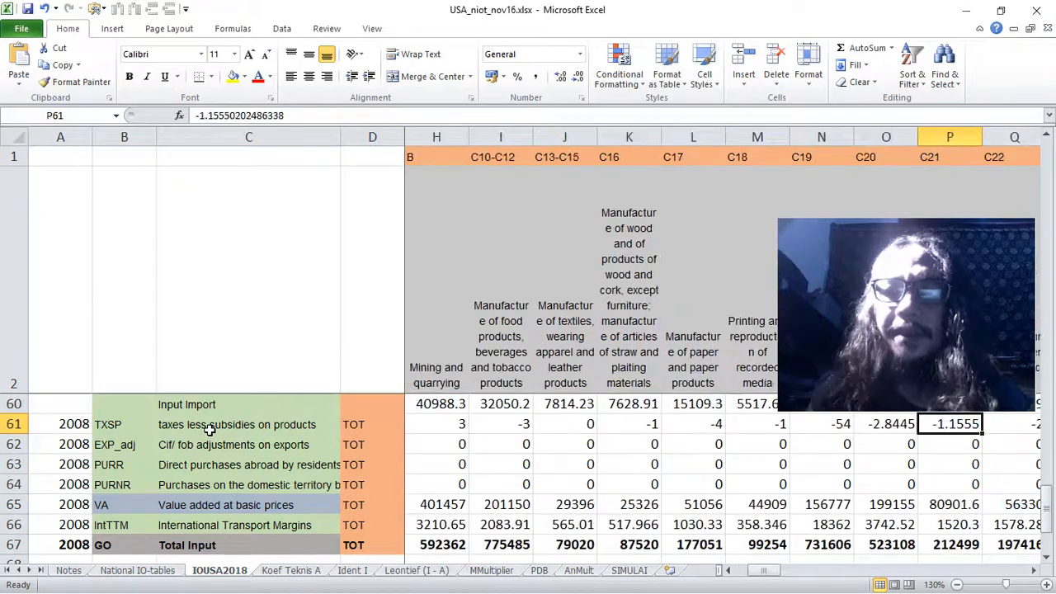
{"action": "key", "text": "Left"}
- Revisit the taxes less subsidies cells for A01 and A02, and look through the domestic sector rows above them
{"action": "left_click", "coordinate": [209, 429]}
{"action": "key", "text": "Right"}
{"action": "key", "text": "Right"}
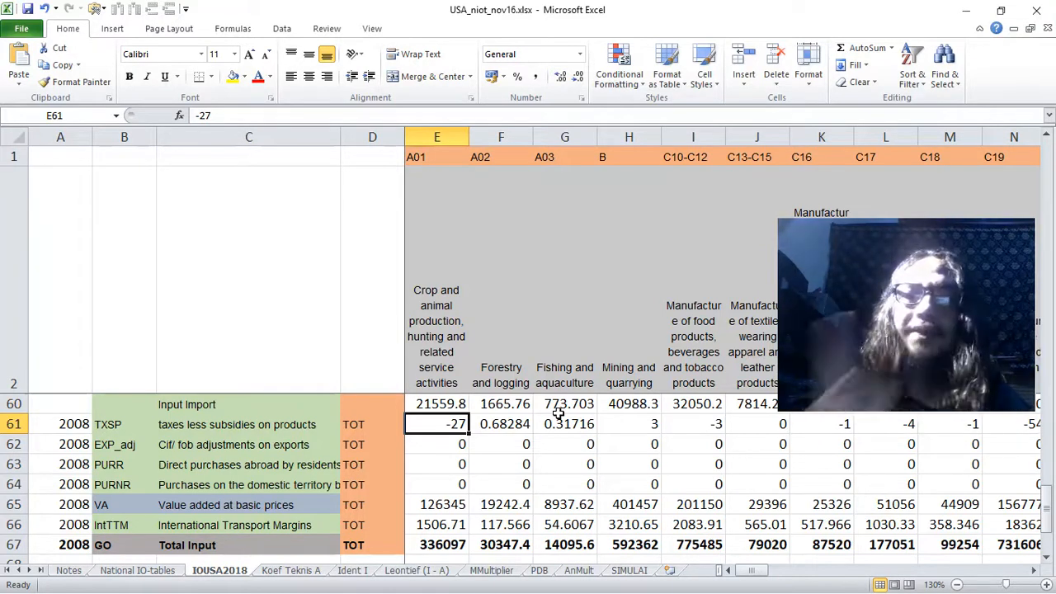
{"action": "key", "text": "Right"}
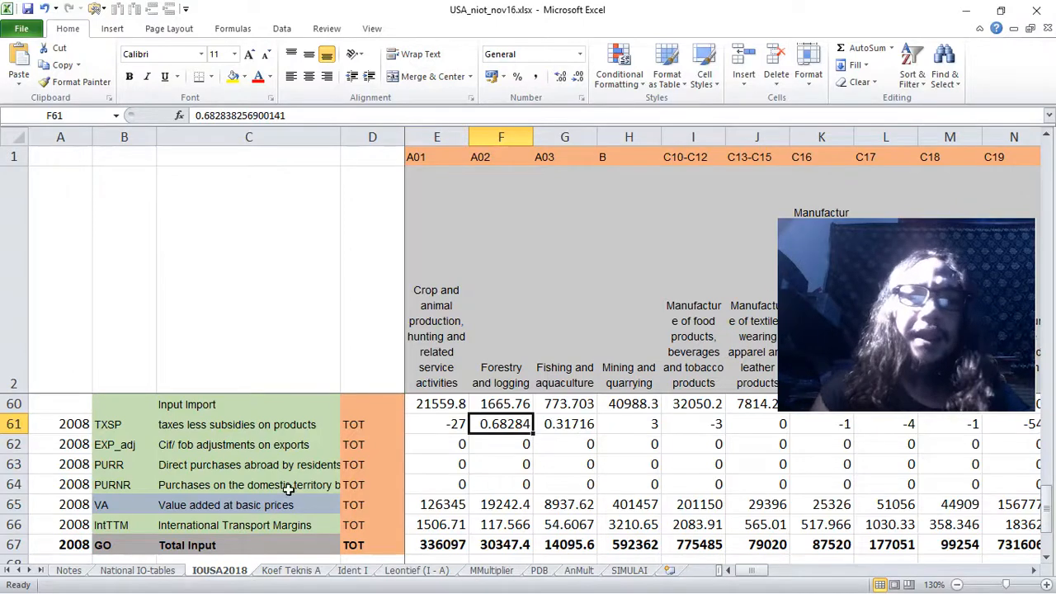
{"action": "scroll", "coordinate": [285, 490], "scroll_direction": "up", "scroll_amount": 19}
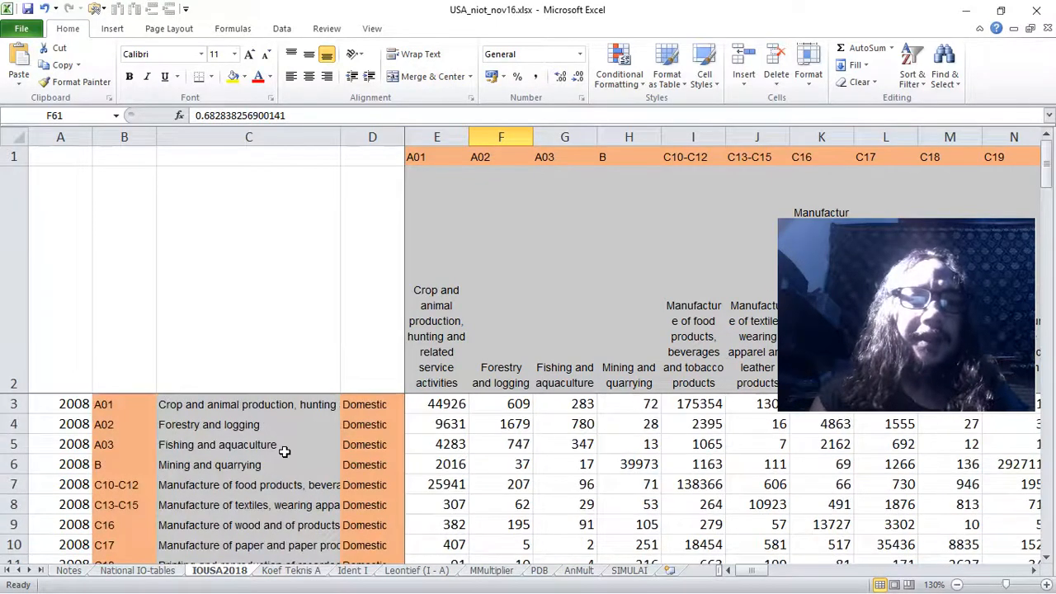
{"action": "scroll", "coordinate": [293, 458], "scroll_direction": "down", "scroll_amount": 19}
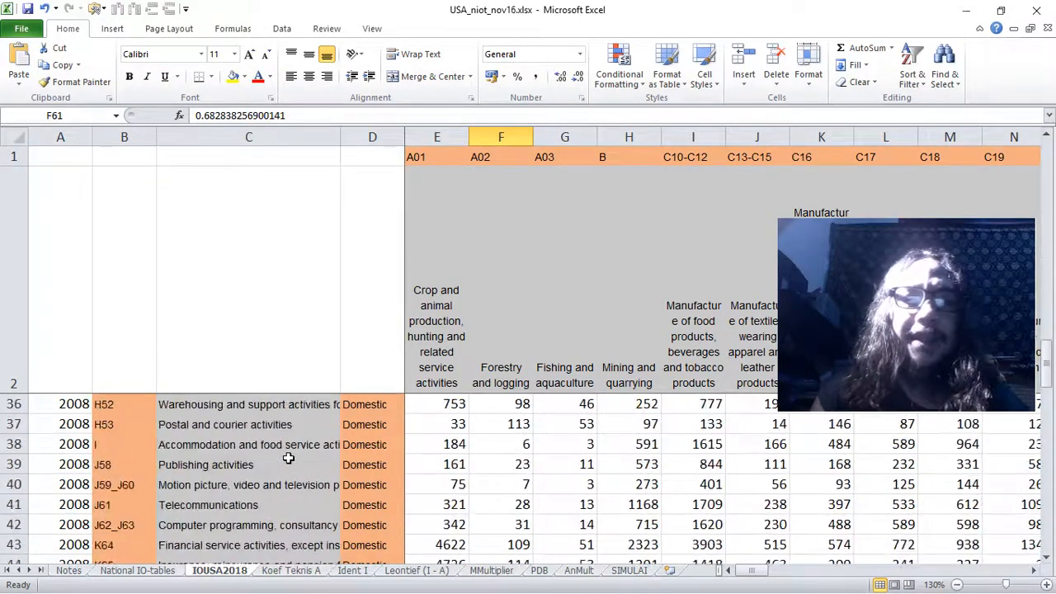
{"action": "scroll", "coordinate": [286, 460], "scroll_direction": "up", "scroll_amount": 1}
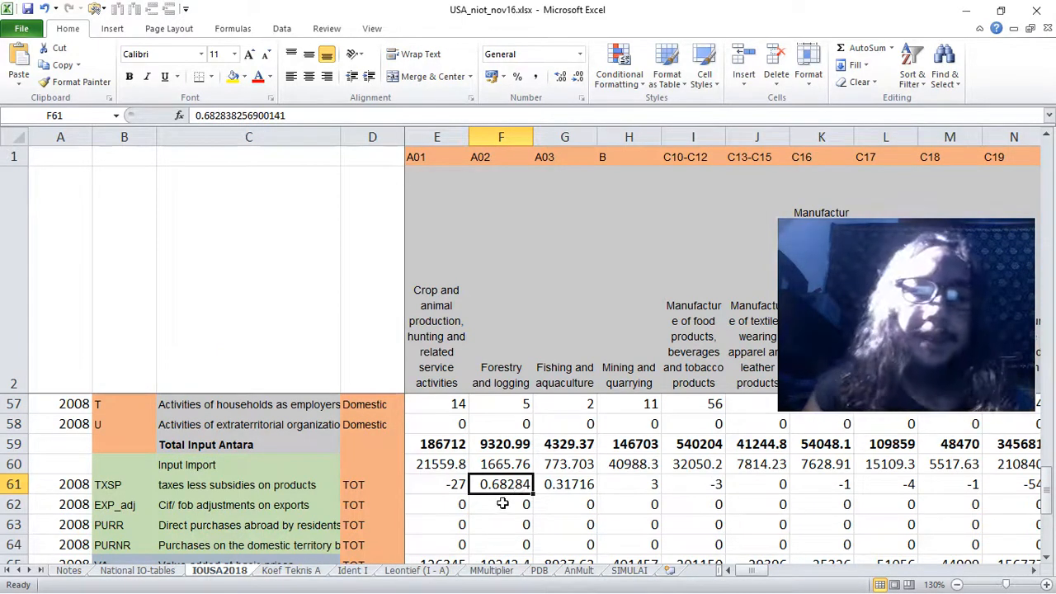
{"action": "left_click", "coordinate": [416, 480]}
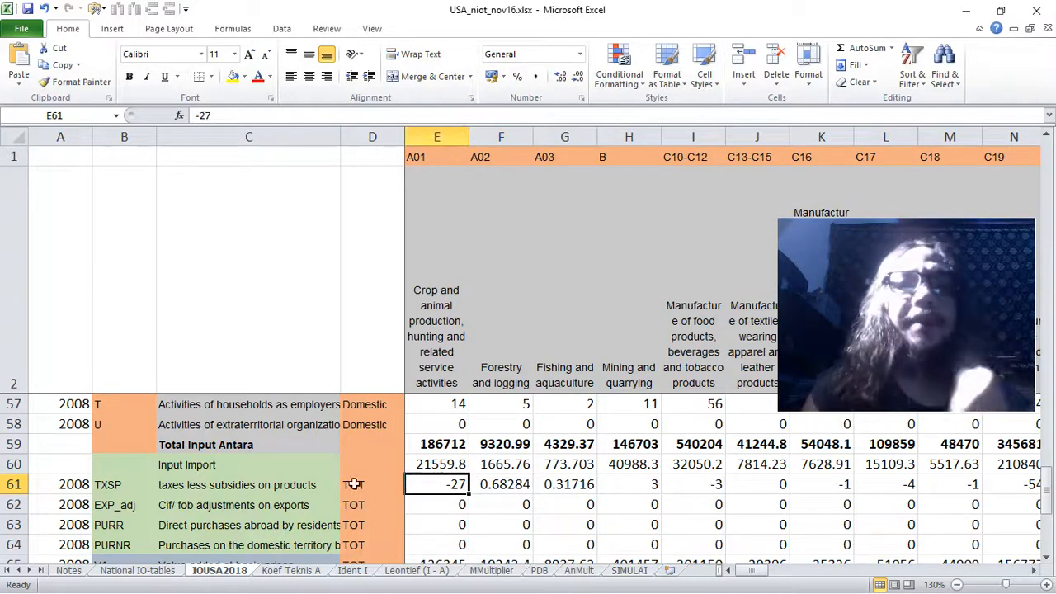
- Add the comment "Pendapatan Pemerintah" to the taxes less subsidies on products label in C61 and move the comment box higher
{"action": "left_click", "coordinate": [223, 487]}
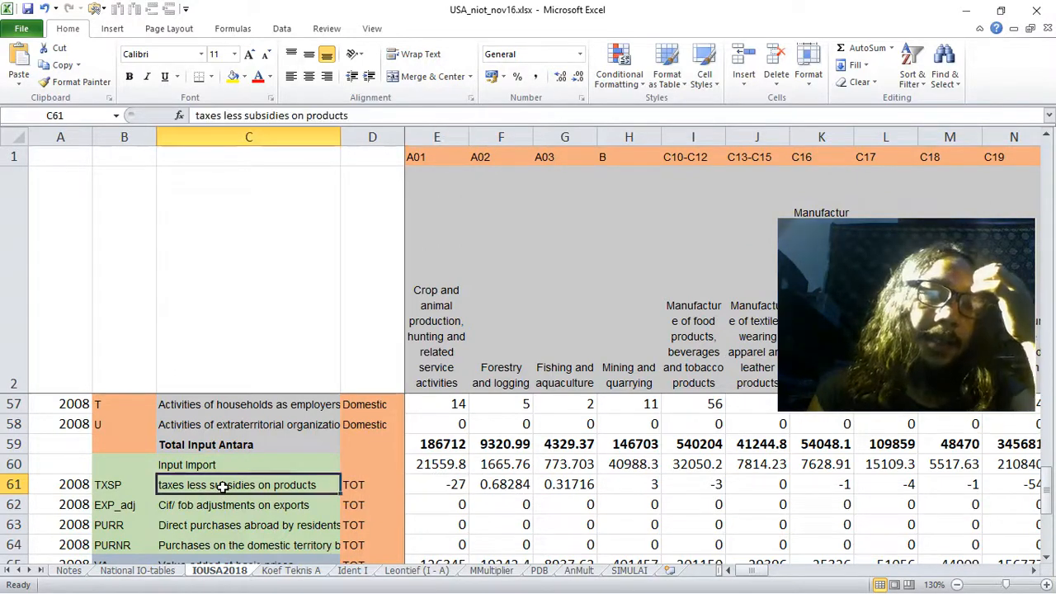
{"action": "right_click", "coordinate": [224, 490]}
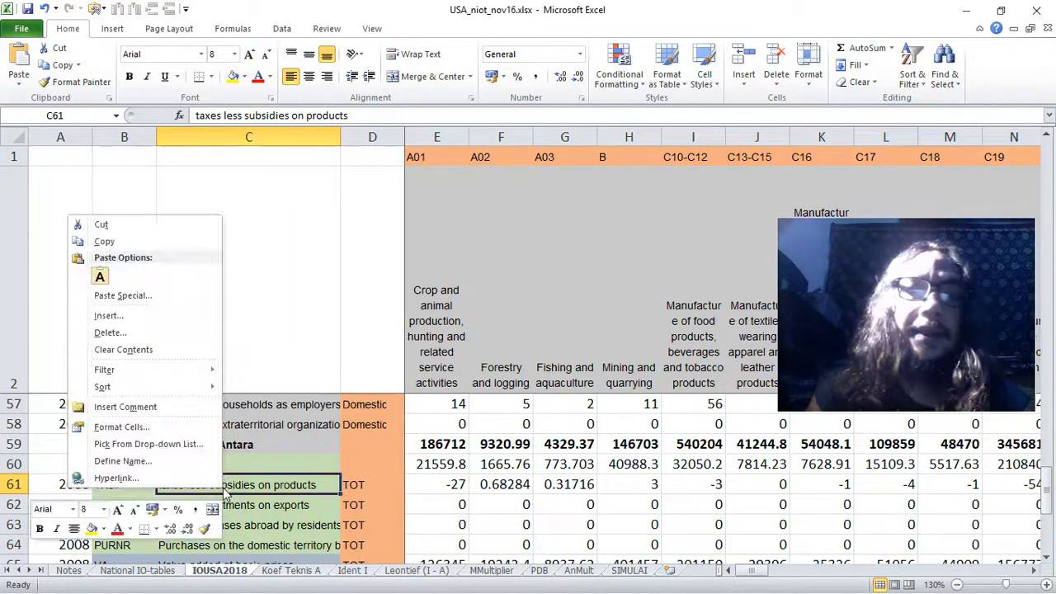
{"action": "left_click", "coordinate": [188, 409]}
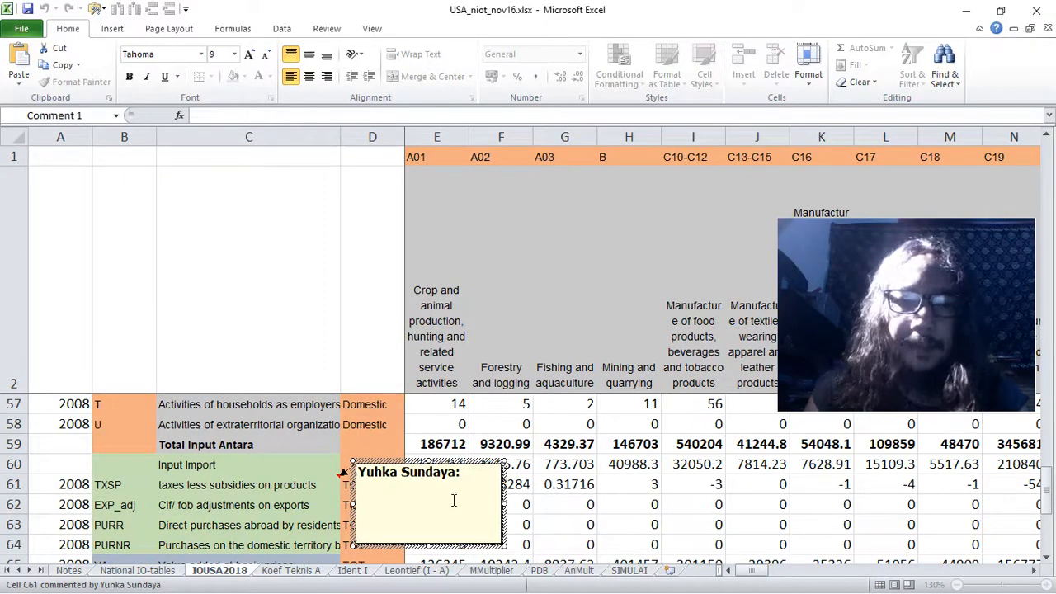
{"action": "type", "text": "Pendapatan Pemerintah"}
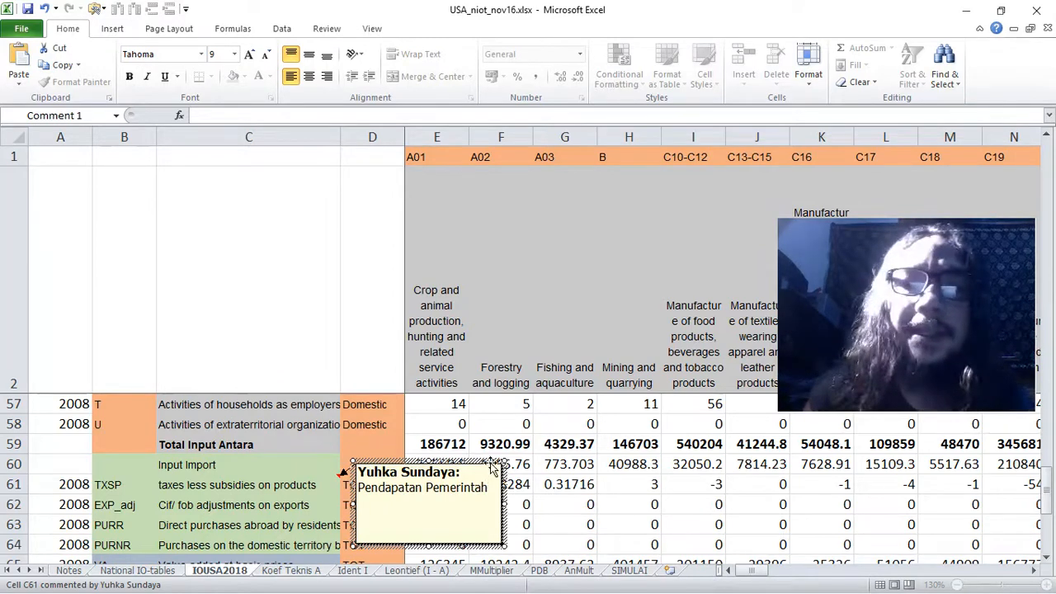
{"action": "left_click_drag", "start_coordinate": [490, 465], "coordinate": [505, 418]}
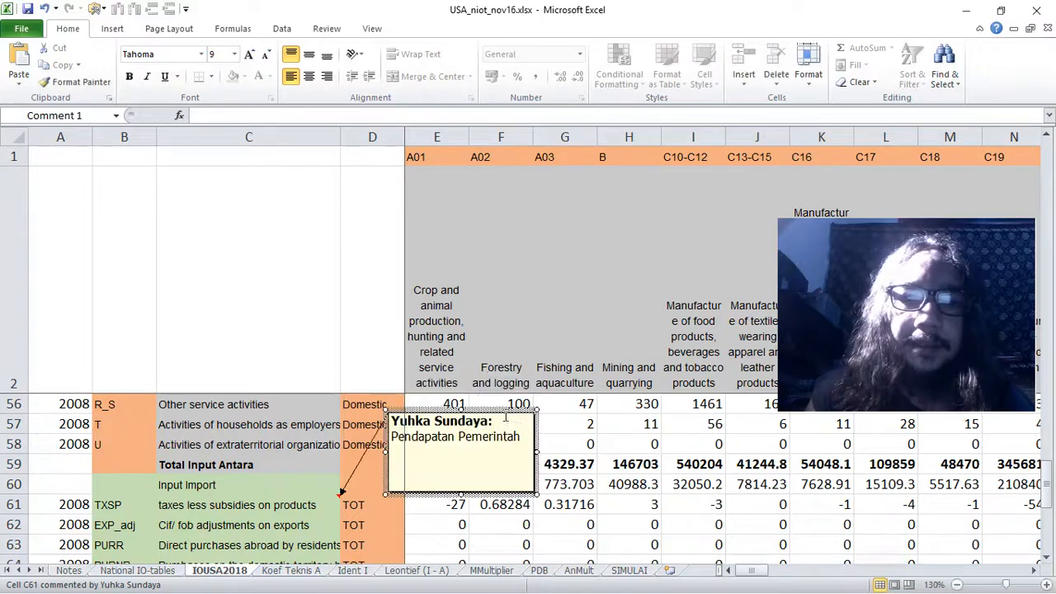
- Open the SIMULAI sheet and clear cells I6:I8 beside the simulation table
{"action": "left_click", "coordinate": [624, 571]}
{"action": "left_click", "coordinate": [560, 212]}
{"action": "left_click_drag", "start_coordinate": [555, 227], "coordinate": [555, 257]}
{"action": "key", "text": "Delete"}
{"action": "left_click", "coordinate": [484, 238]}
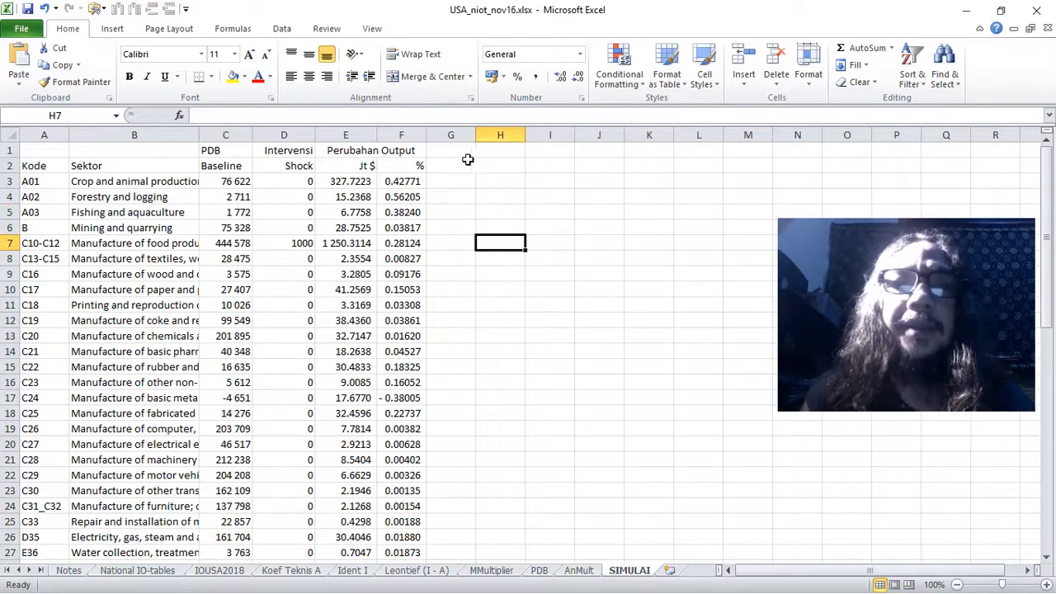
- Merge and center G1:H1, enter the heading "Perubahan Pajak Netto", and widen columns G and H to fit it
{"action": "left_click_drag", "start_coordinate": [450, 150], "coordinate": [510, 149]}
{"action": "left_click", "coordinate": [435, 76]}
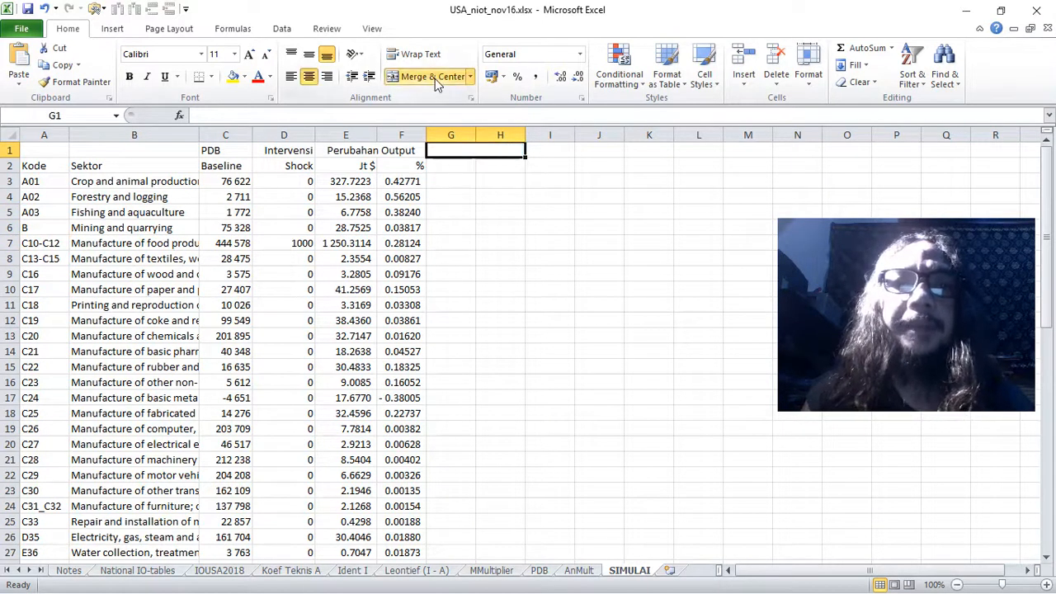
{"action": "type", "text": "Perubahan Pa"}
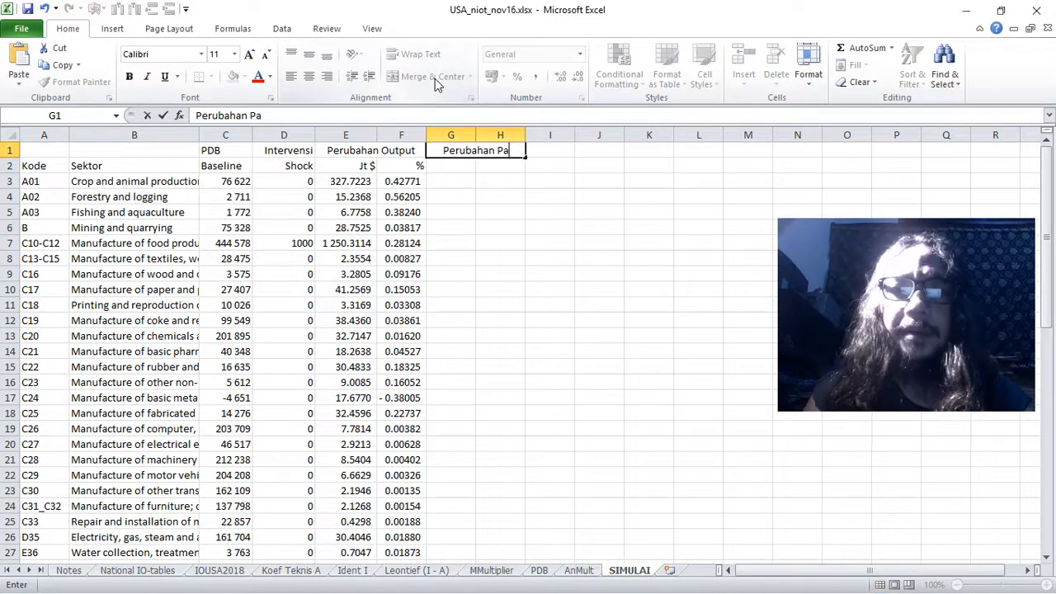
{"action": "type", "text": "jak Netto"}
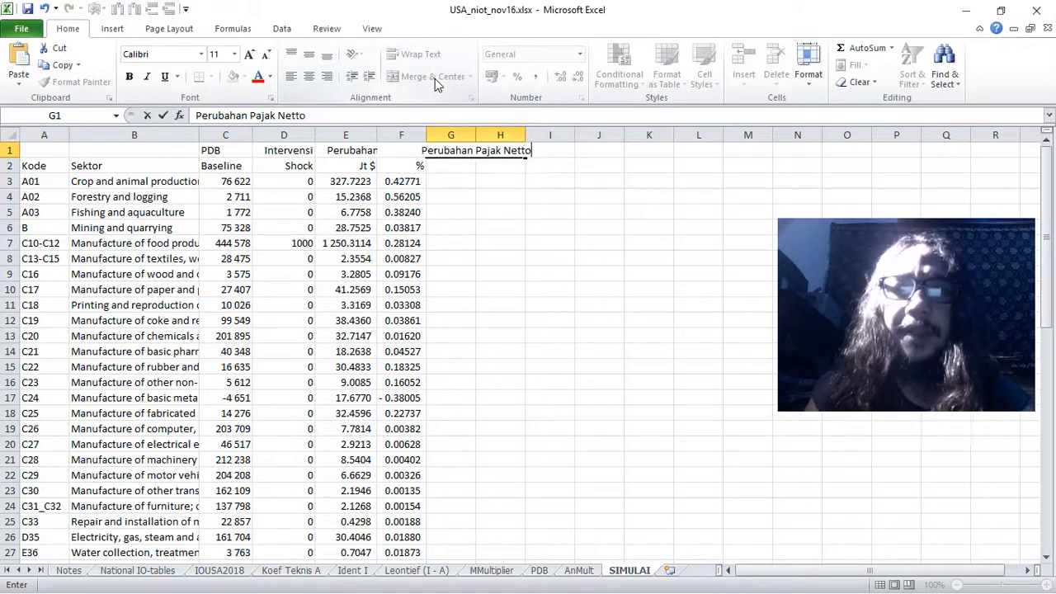
{"action": "key", "text": "Return"}
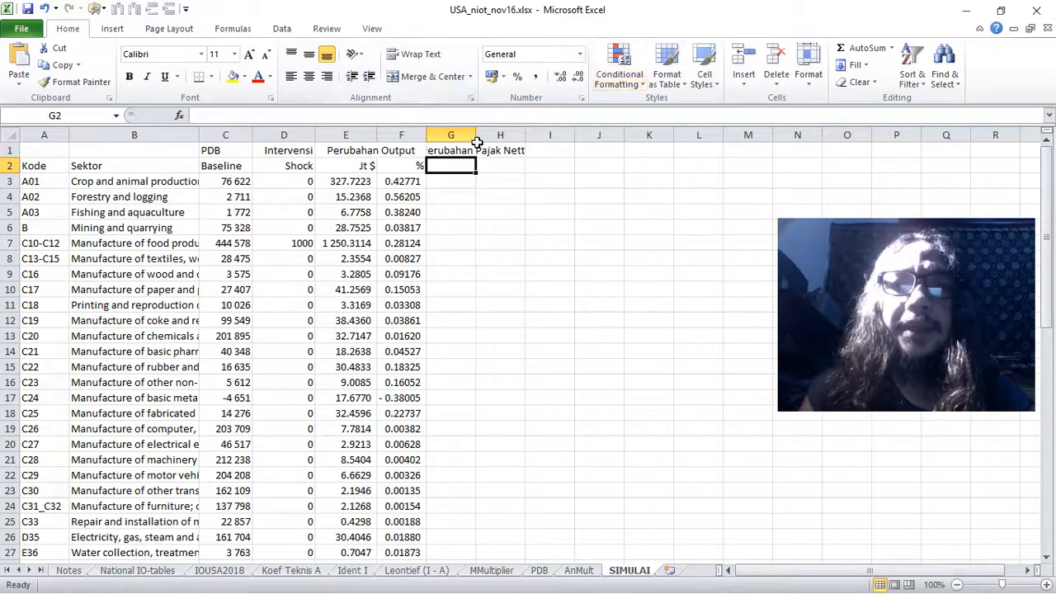
{"action": "left_click_drag", "start_coordinate": [477, 137], "coordinate": [549, 141]}
- Copy the "Jt $" and "%" subheadings from E2:F2 into G2:H2 under the Perubahan Pajak Netto heading
{"action": "left_click_drag", "start_coordinate": [373, 166], "coordinate": [381, 166]}
{"action": "key", "text": "ctrl+c"}
{"action": "left_click", "coordinate": [459, 165]}
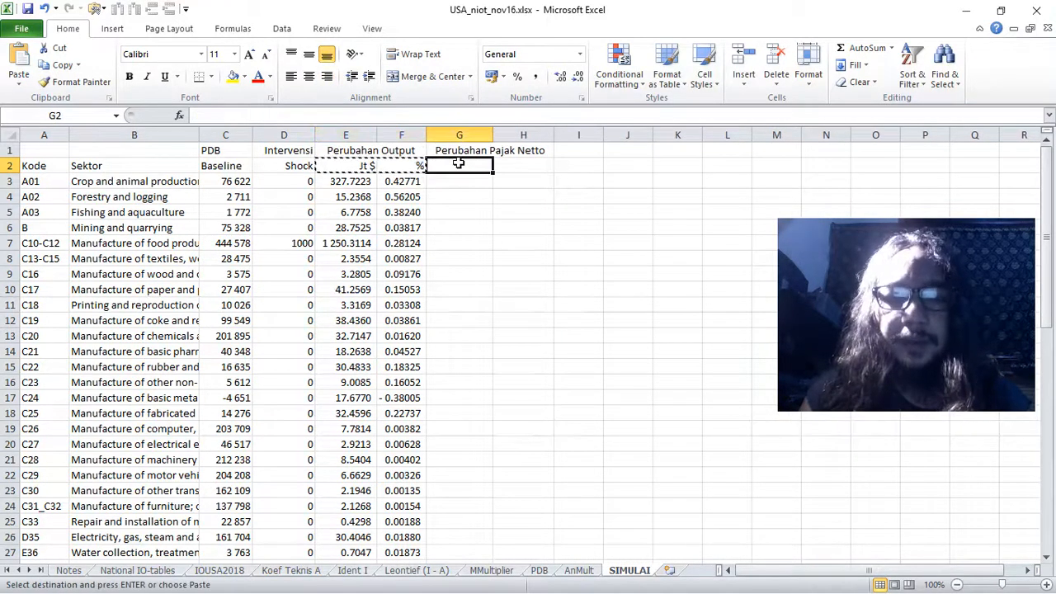
{"action": "key", "text": "ctrl+v"}
{"action": "left_click", "coordinate": [520, 199]}
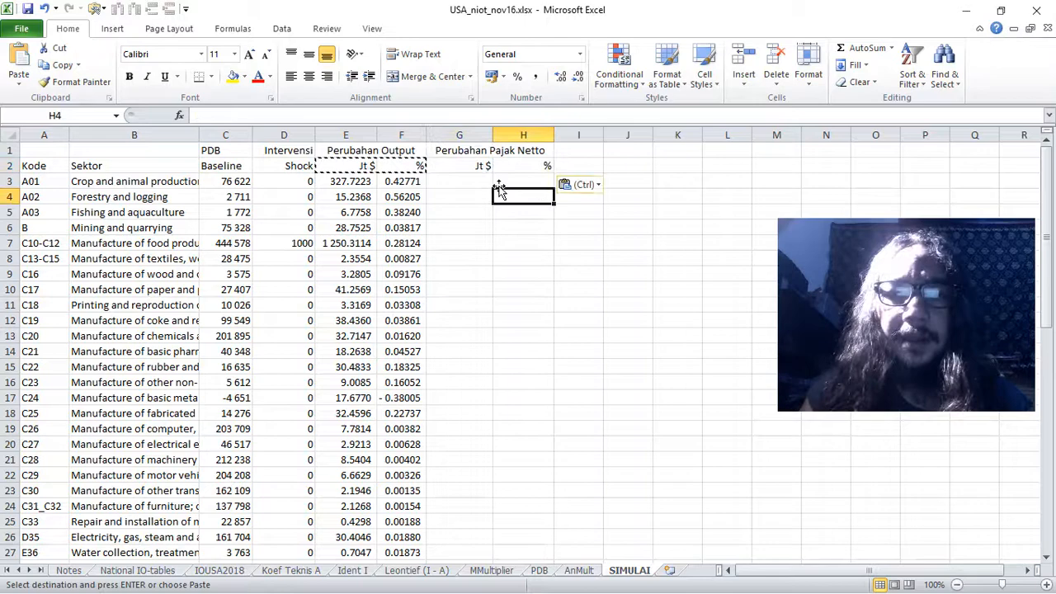
- Return to the IOUSA2018 sheet and examine the Cif/ fob adjustments on exports row and the primary input rows around it
{"action": "left_click", "coordinate": [217, 570]}
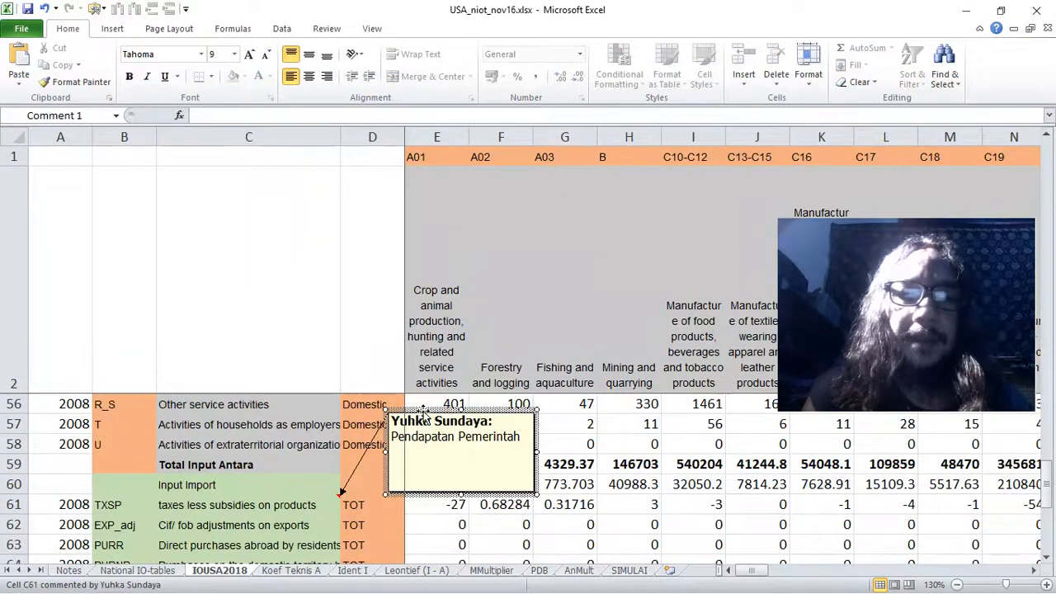
{"action": "key", "text": "Escape"}
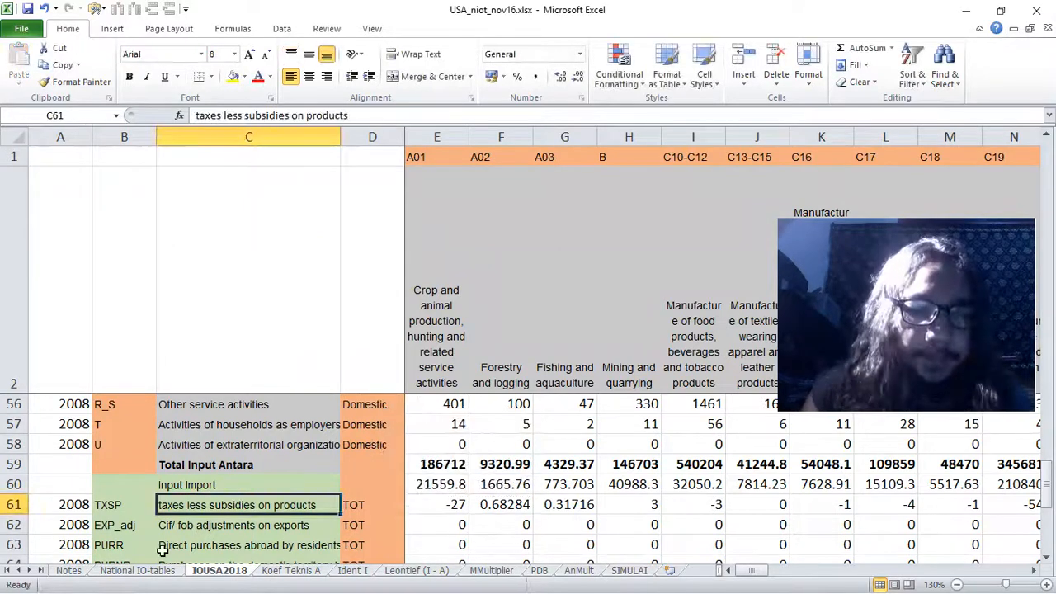
{"action": "left_click", "coordinate": [261, 528]}
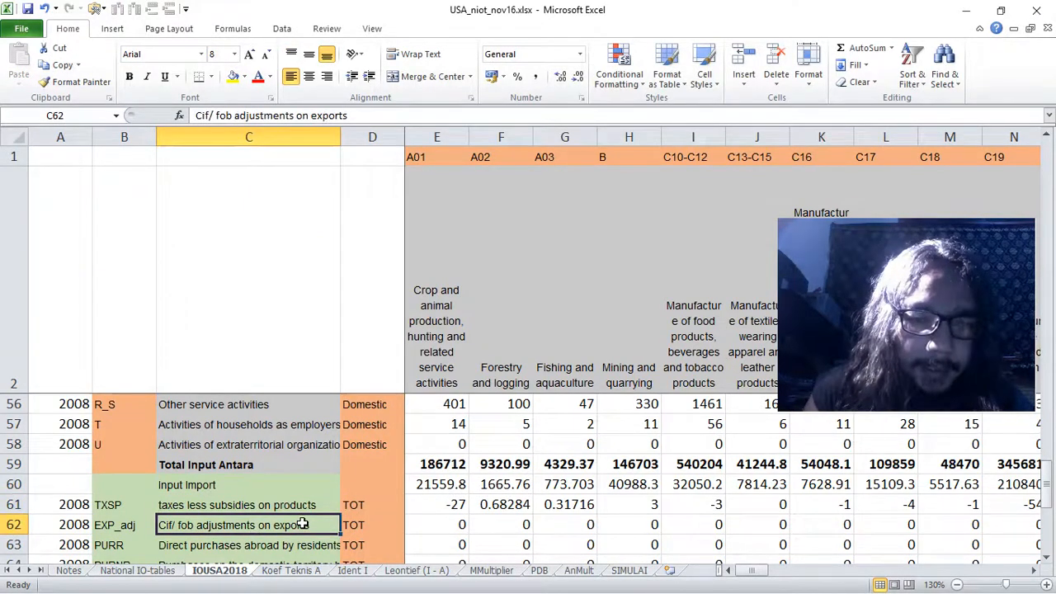
{"action": "left_click", "coordinate": [458, 523]}
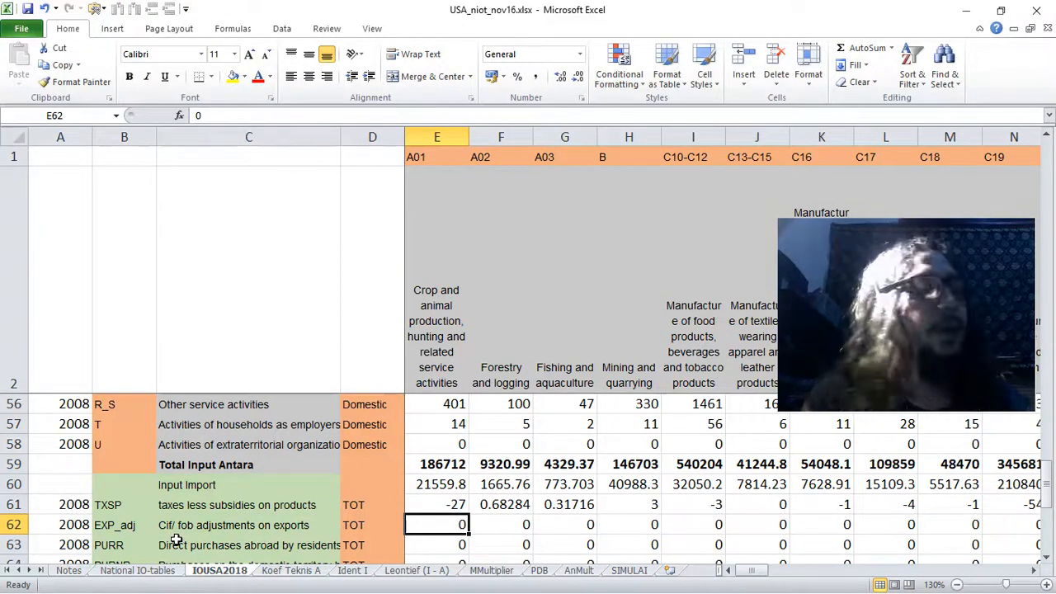
{"action": "left_click", "coordinate": [297, 527]}
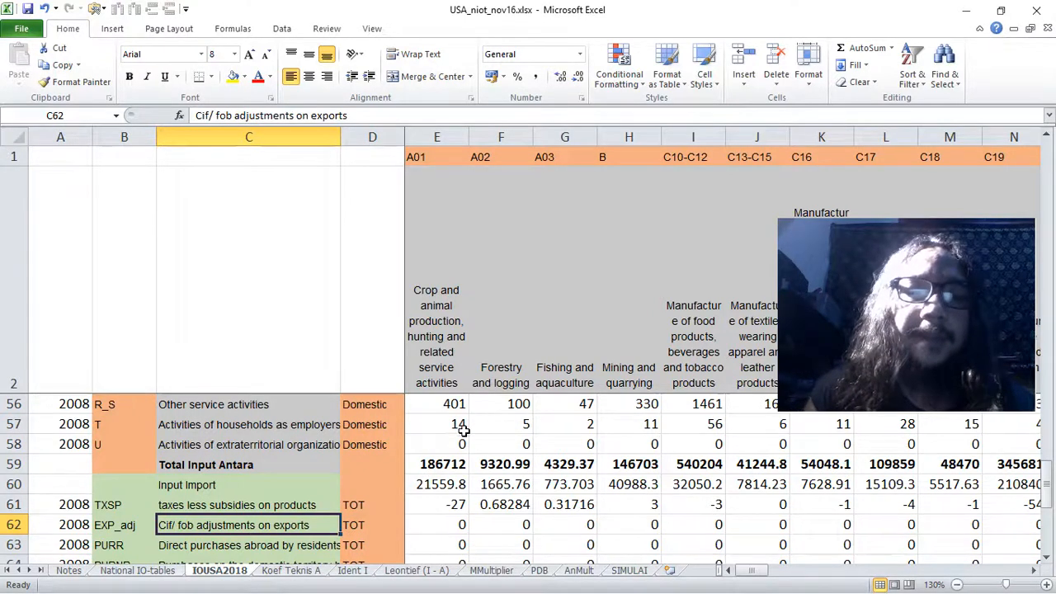
{"action": "scroll", "coordinate": [468, 492], "scroll_direction": "down", "scroll_amount": 1}
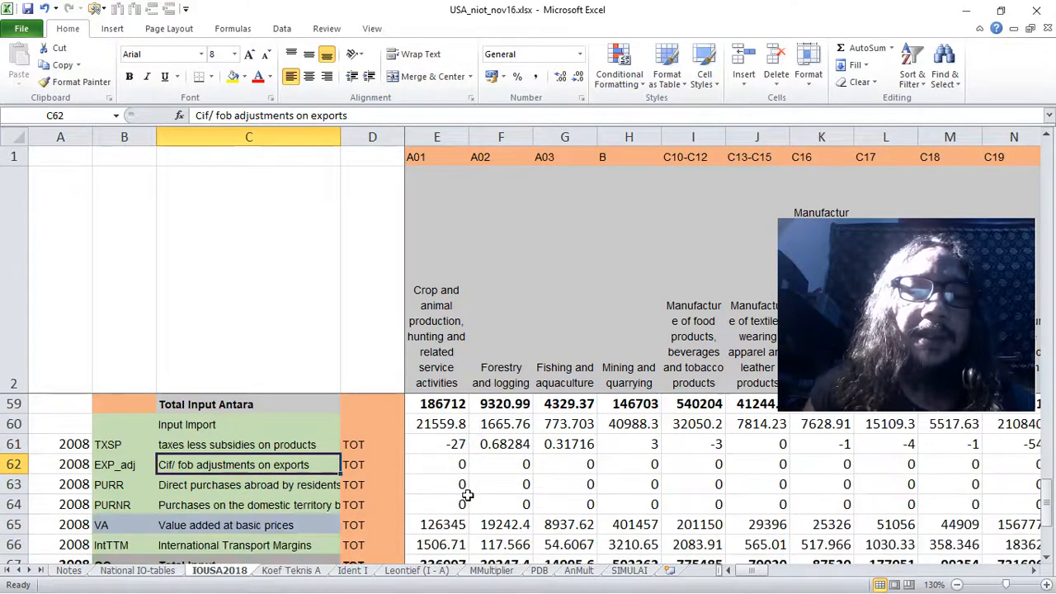
{"action": "scroll", "coordinate": [466, 495], "scroll_direction": "up", "scroll_amount": 1}
{"action": "scroll", "coordinate": [467, 495], "scroll_direction": "down", "scroll_amount": 1}
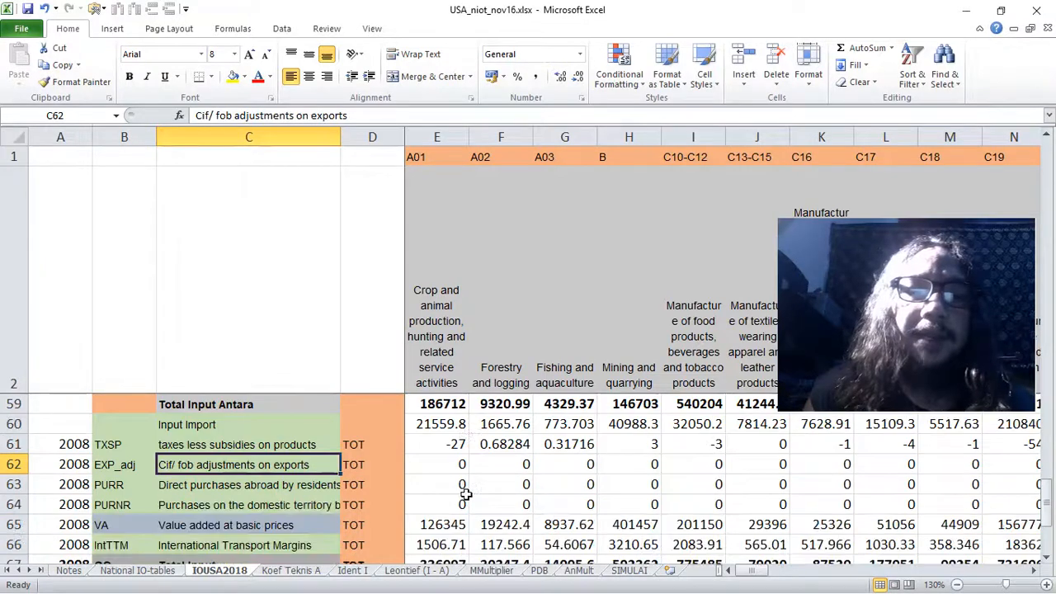
{"action": "left_click", "coordinate": [446, 484]}
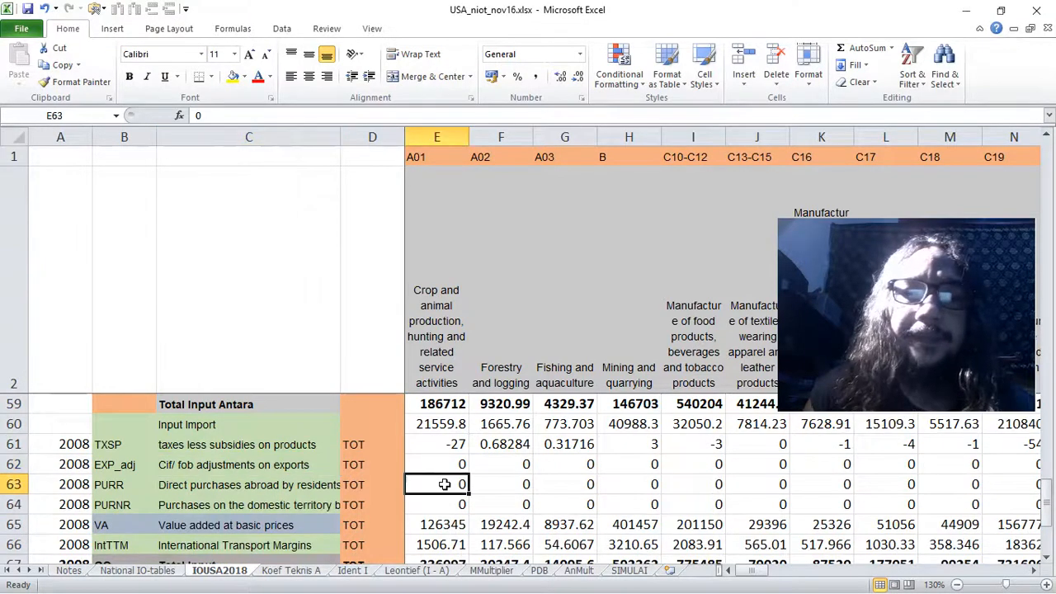
- Read along the Cif/ fob adjustments on exports row from A01 past the final demand columns, and back to sector M74_M75
{"action": "left_click", "coordinate": [313, 465]}
{"action": "key", "text": "Right"}
{"action": "key", "text": "Right"}
{"action": "key", "text": "Right"}
{"action": "key", "text": "Right"}
{"action": "key", "text": "Right"}
{"action": "key", "text": "Right"}
{"action": "key", "text": "Right"}
{"action": "key", "text": "Right"}
{"action": "key", "text": "Right"}
{"action": "key", "text": "Right"}
{"action": "key", "text": "Right"}
{"action": "key", "text": "Right"}
{"action": "key", "text": "Right"}
{"action": "key", "text": "Right"}
{"action": "key", "text": "Right"}
{"action": "key", "text": "Right"}
{"action": "key", "text": "Right"}
{"action": "key", "text": "Right"}
{"action": "key", "text": "Right"}
{"action": "key", "text": "Right"}
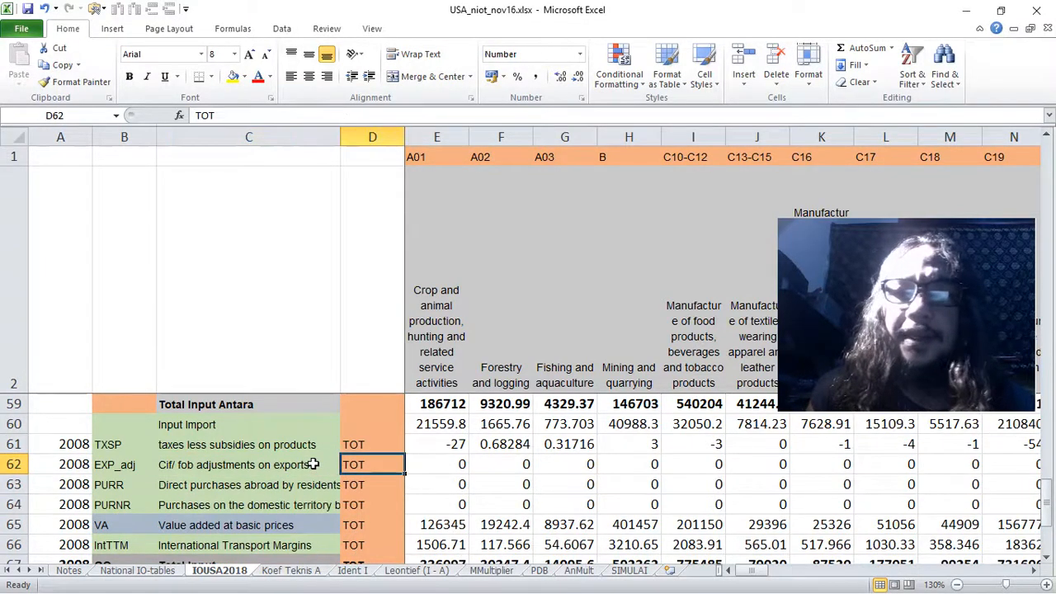
{"action": "key", "text": "Right"}
{"action": "key", "text": "Right"}
{"action": "key", "text": "Right"}
{"action": "key", "text": "Right"}
{"action": "key", "text": "Right"}
{"action": "key", "text": "Right"}
{"action": "key", "text": "Right"}
{"action": "key", "text": "Right"}
{"action": "key", "text": "Right"}
{"action": "key", "text": "Right"}
{"action": "key", "text": "Right"}
{"action": "key", "text": "Right"}
{"action": "key", "text": "Right"}
{"action": "key", "text": "Right"}
{"action": "key", "text": "Right"}
{"action": "key", "text": "Right"}
{"action": "key", "text": "Right"}
{"action": "key", "text": "Right"}
{"action": "key", "text": "Right"}
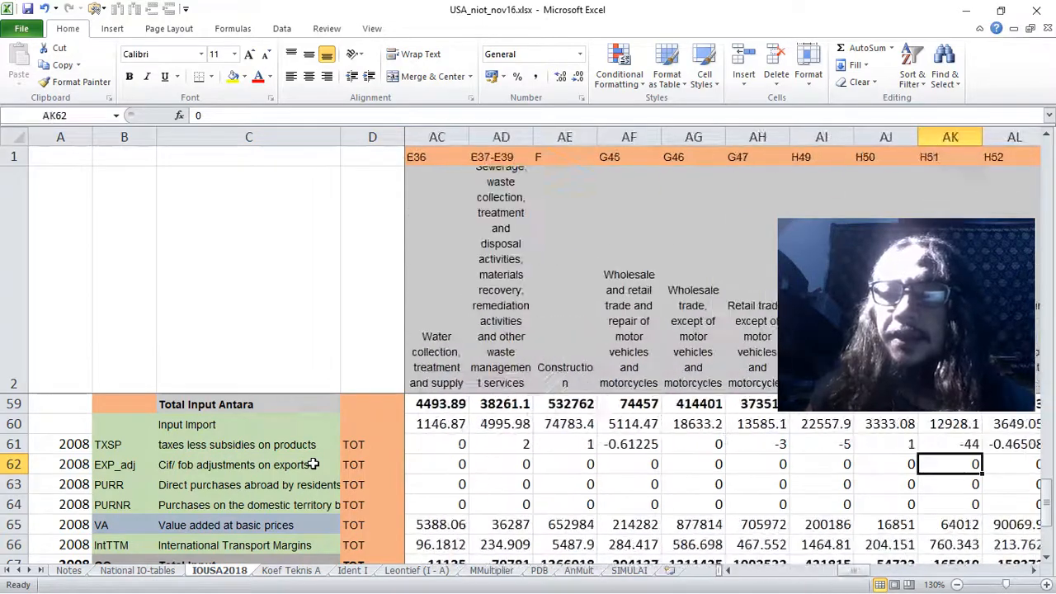
{"action": "key", "text": "Right"}
{"action": "key", "text": "Right"}
{"action": "key", "text": "Right"}
{"action": "key", "text": "Right"}
{"action": "key", "text": "Right"}
{"action": "key", "text": "Right"}
{"action": "key", "text": "Right"}
{"action": "key", "text": "Right"}
{"action": "key", "text": "Right"}
{"action": "key", "text": "Right"}
{"action": "key", "text": "Right"}
{"action": "key", "text": "Right"}
{"action": "key", "text": "Right"}
{"action": "key", "text": "Right"}
{"action": "key", "text": "Right"}
{"action": "key", "text": "Right"}
{"action": "key", "text": "Right"}
{"action": "key", "text": "Right"}
{"action": "key", "text": "Right"}
{"action": "key", "text": "Right"}
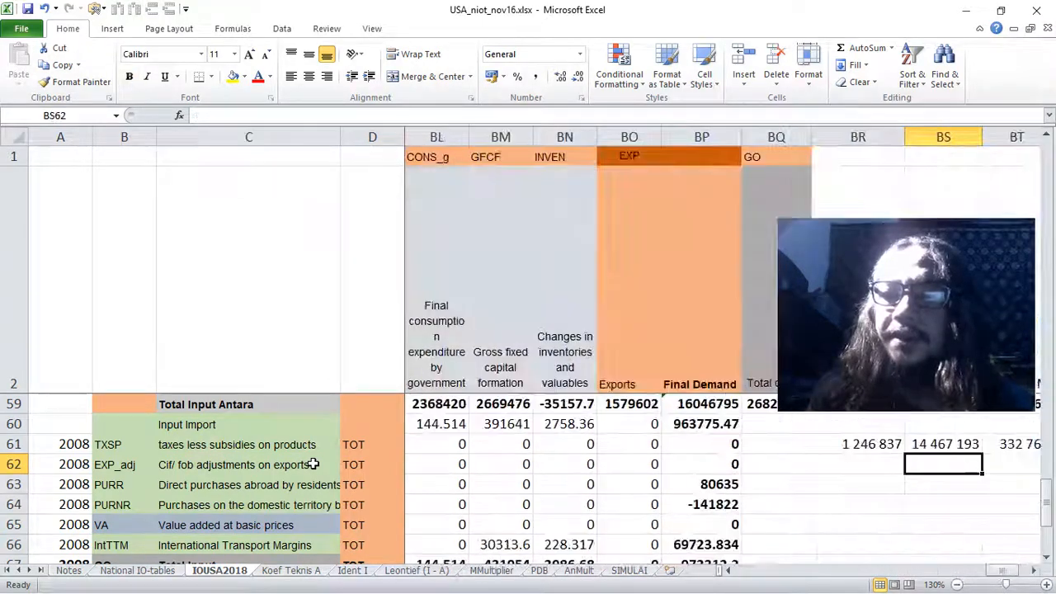
{"action": "key", "text": "Left"}
{"action": "key", "text": "Left"}
{"action": "key", "text": "Left"}
{"action": "key", "text": "Left"}
{"action": "key", "text": "Left"}
{"action": "key", "text": "Left"}
{"action": "key", "text": "Left"}
{"action": "key", "text": "Left"}
{"action": "key", "text": "Left"}
{"action": "key", "text": "Left"}
{"action": "key", "text": "Left"}
{"action": "key", "text": "Left"}
{"action": "key", "text": "Left"}
{"action": "key", "text": "Left"}
{"action": "key", "text": "Left"}
{"action": "key", "text": "Left"}
{"action": "key", "text": "Left"}
{"action": "key", "text": "Left"}
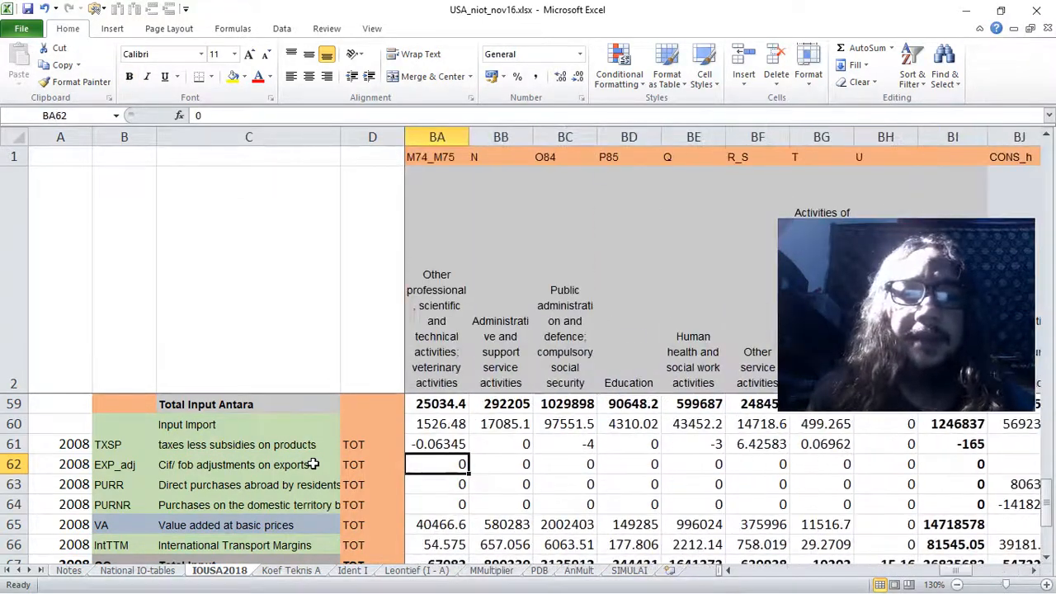
- Read along the Direct purchases abroad by residents row through all sectors up to the CONS_h and CONS_hp columns
{"action": "left_click", "coordinate": [262, 489]}
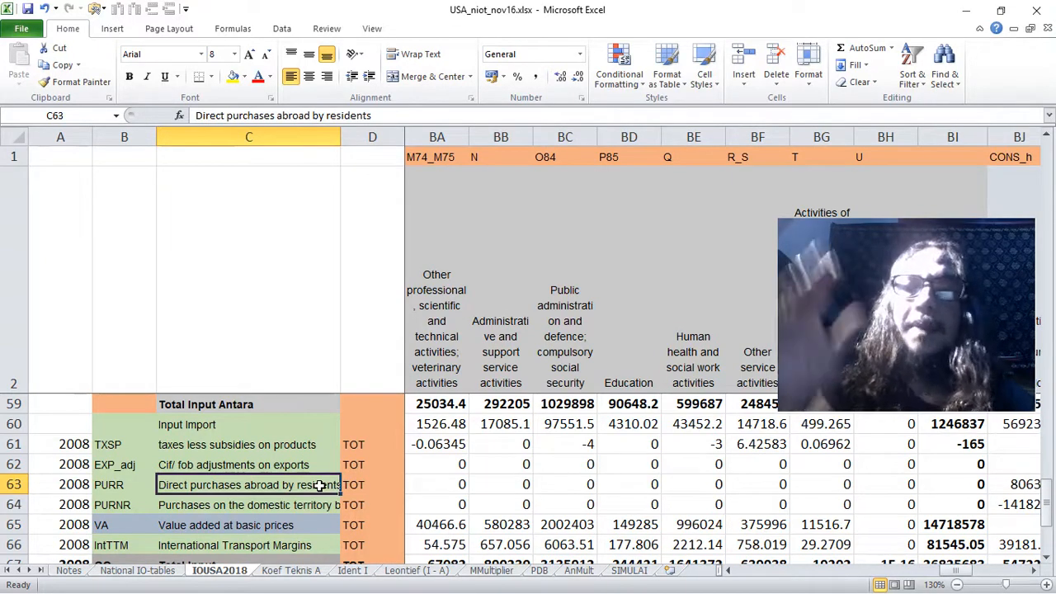
{"action": "key", "text": "Right"}
{"action": "key", "text": "Right"}
{"action": "key", "text": "Right"}
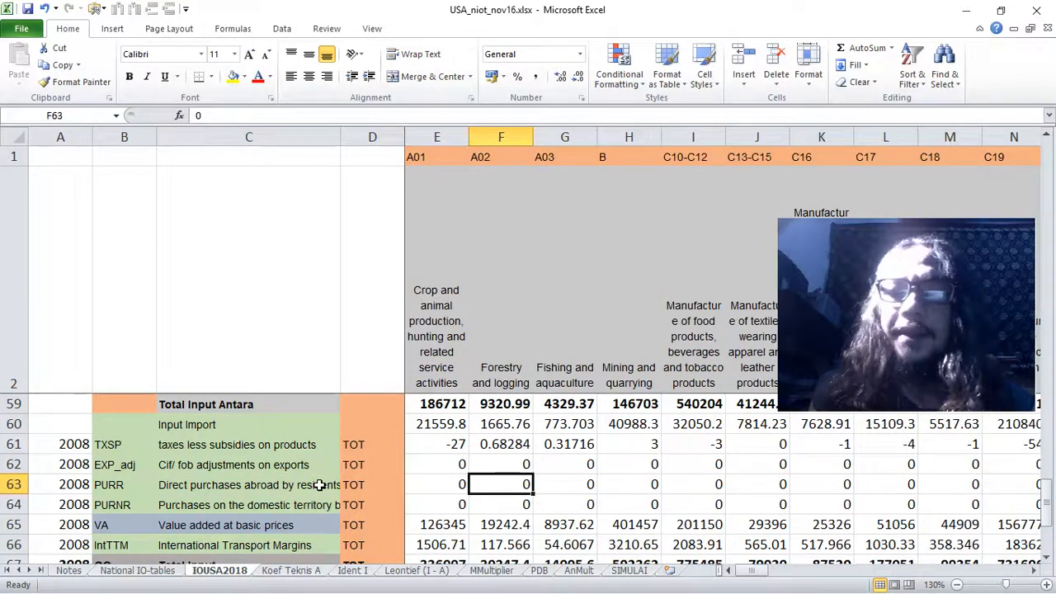
{"action": "key", "text": "Right"}
{"action": "key", "text": "Right"}
{"action": "key", "text": "Right"}
{"action": "key", "text": "Right"}
{"action": "key", "text": "Right"}
{"action": "key", "text": "Right"}
{"action": "key", "text": "Right"}
{"action": "key", "text": "Right"}
{"action": "key", "text": "Right"}
{"action": "key", "text": "Right"}
{"action": "key", "text": "Right"}
{"action": "key", "text": "Right"}
{"action": "key", "text": "Right"}
{"action": "key", "text": "Right"}
{"action": "key", "text": "Right"}
{"action": "key", "text": "Right"}
{"action": "key", "text": "Right"}
{"action": "key", "text": "Right"}
{"action": "key", "text": "Right"}
{"action": "key", "text": "Right"}
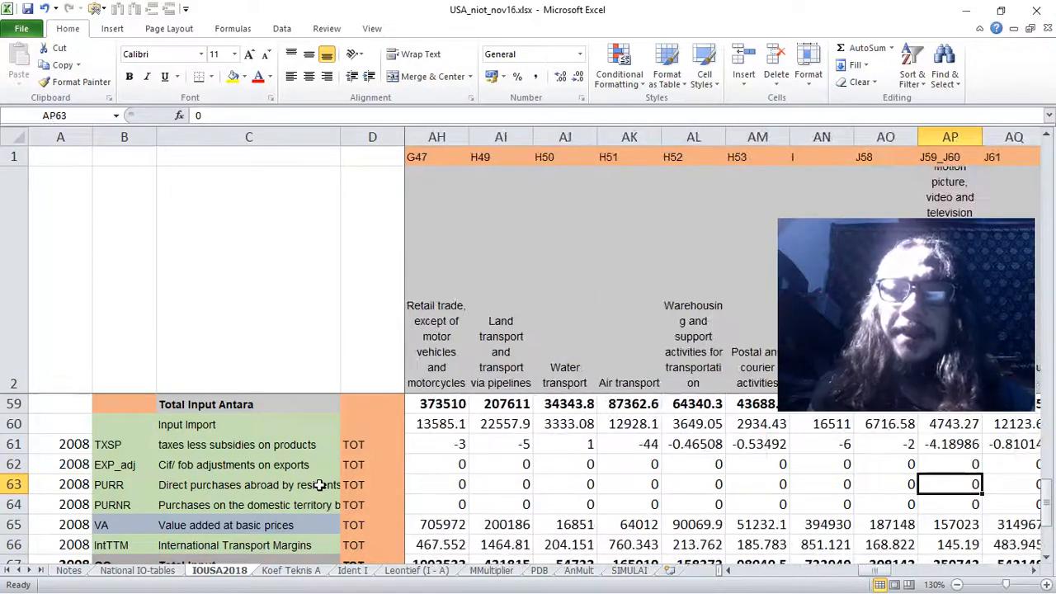
{"action": "key", "text": "Right"}
{"action": "key", "text": "Right"}
{"action": "key", "text": "Right"}
{"action": "key", "text": "Right"}
{"action": "key", "text": "Right"}
{"action": "key", "text": "Right"}
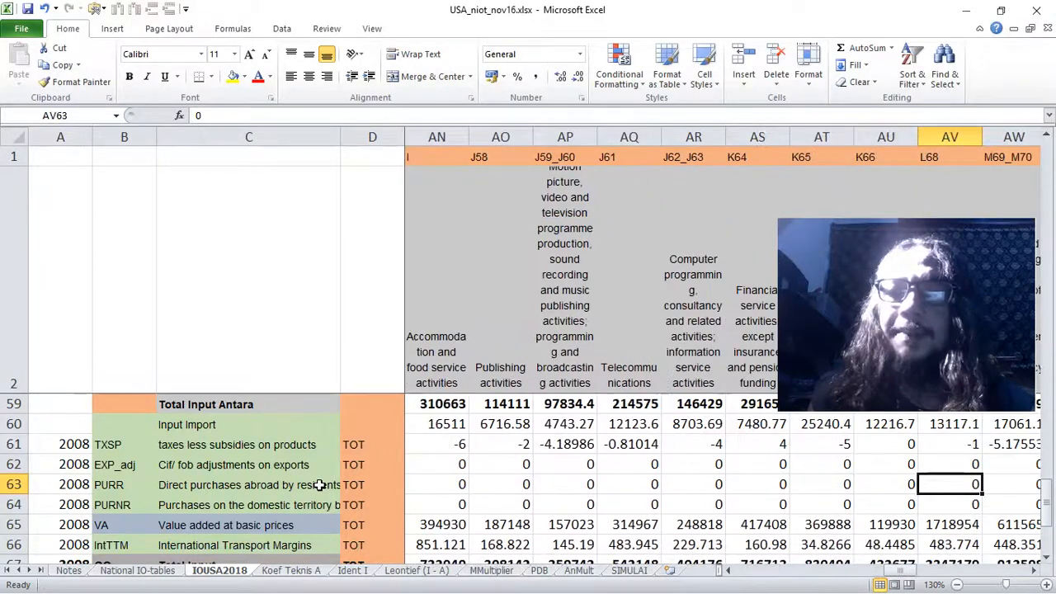
{"action": "key", "text": "Right"}
{"action": "key", "text": "Right"}
{"action": "key", "text": "Right"}
{"action": "key", "text": "Right"}
{"action": "key", "text": "Right"}
{"action": "key", "text": "Right"}
{"action": "key", "text": "Right"}
{"action": "key", "text": "Right"}
{"action": "key", "text": "Right"}
{"action": "key", "text": "Right"}
{"action": "key", "text": "Right"}
{"action": "key", "text": "Right"}
{"action": "key", "text": "Right"}
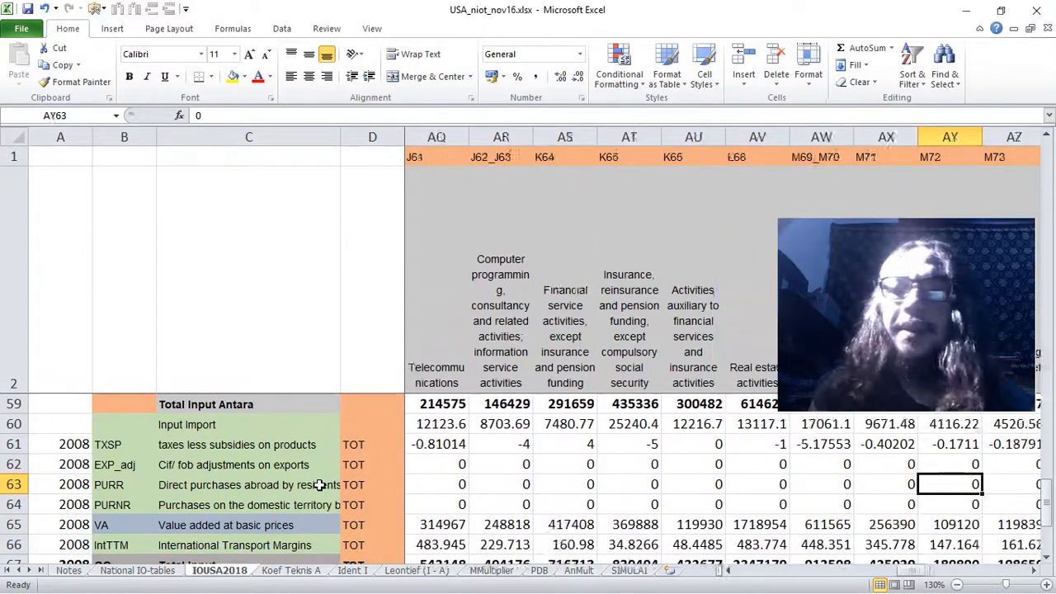
{"action": "key", "text": "Right"}
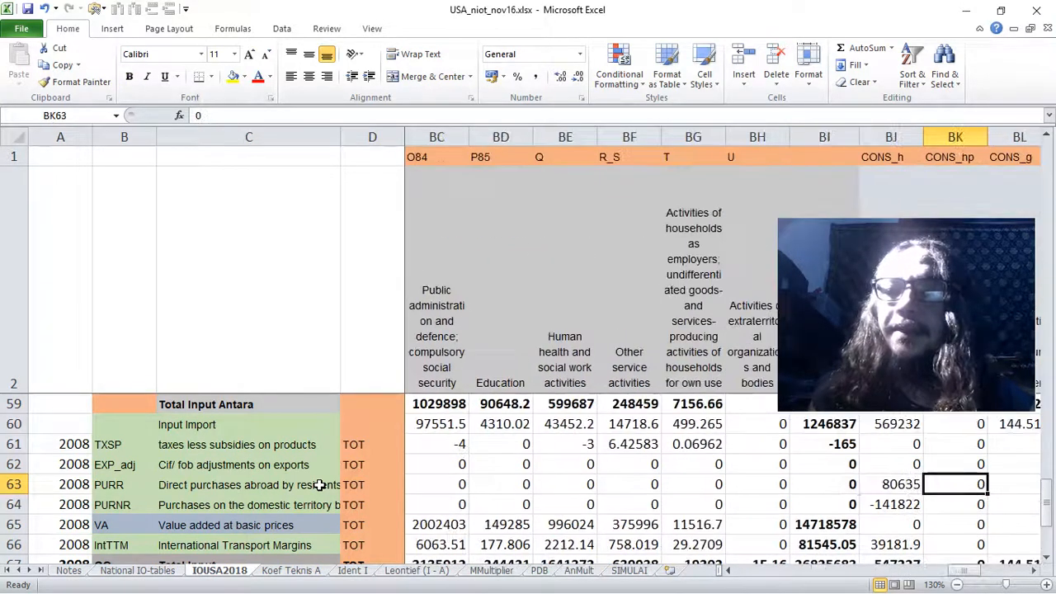
- Read back along the Direct purchases abroad by residents row from the final consumption columns to sector J61
{"action": "key", "text": "Left"}
{"action": "key", "text": "Left"}
{"action": "key", "text": "Left"}
{"action": "key", "text": "Left"}
{"action": "key", "text": "Left"}
{"action": "key", "text": "Left"}
{"action": "key", "text": "Left"}
{"action": "key", "text": "Left"}
{"action": "key", "text": "Left"}
{"action": "key", "text": "Left"}
{"action": "key", "text": "Left"}
{"action": "key", "text": "Left"}
{"action": "key", "text": "Left"}
{"action": "key", "text": "Left"}
{"action": "key", "text": "Left"}
{"action": "key", "text": "Left"}
{"action": "key", "text": "Left"}
{"action": "key", "text": "Left"}
{"action": "key", "text": "Left"}
{"action": "key", "text": "Left"}
{"action": "key", "text": "Left"}
{"action": "key", "text": "Left"}
{"action": "key", "text": "Left"}
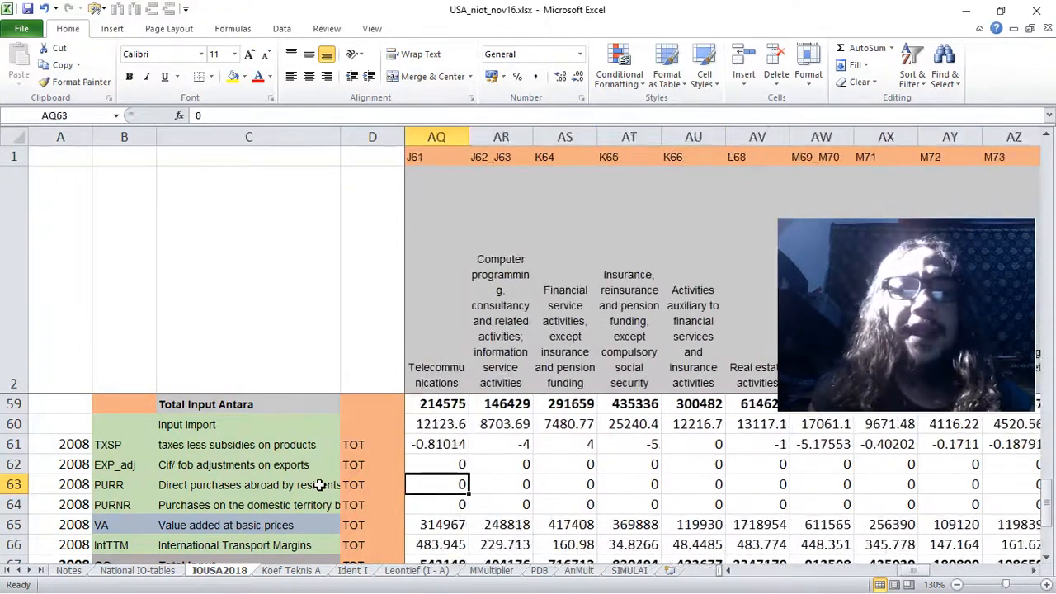
- Read along the Purchases on the domestic territory by non-residents row from A01 to the CONS_h column and back to sector K64
{"action": "left_click", "coordinate": [277, 505]}
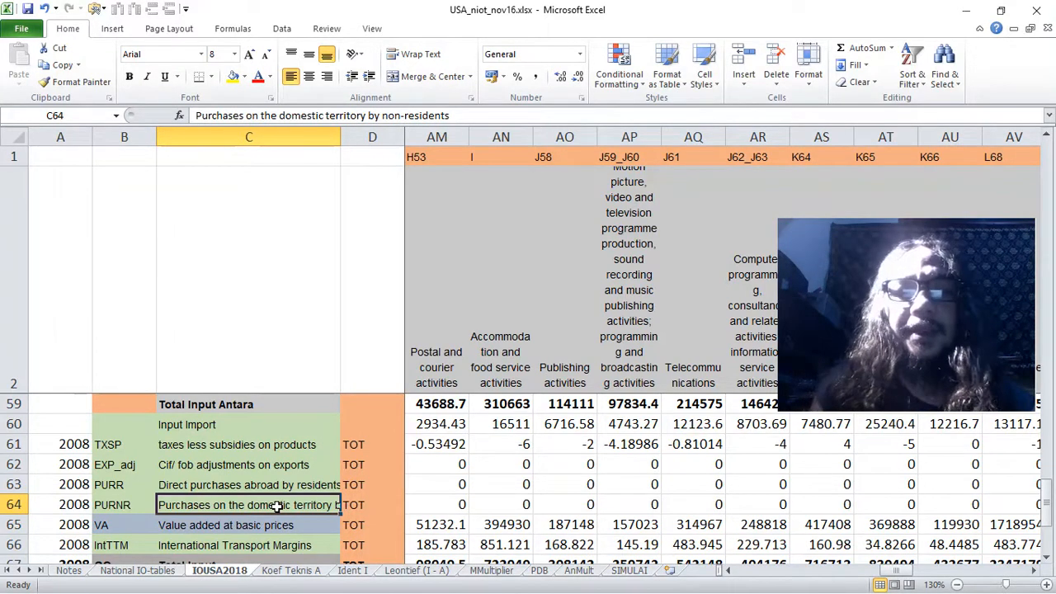
{"action": "key", "text": "Right"}
{"action": "key", "text": "Right"}
{"action": "key", "text": "Right"}
{"action": "key", "text": "Right"}
{"action": "key", "text": "Right"}
{"action": "key", "text": "Right"}
{"action": "key", "text": "Right"}
{"action": "key", "text": "Right"}
{"action": "key", "text": "Right"}
{"action": "key", "text": "Right"}
{"action": "key", "text": "Right"}
{"action": "key", "text": "Right"}
{"action": "key", "text": "Right"}
{"action": "key", "text": "Right"}
{"action": "key", "text": "Right"}
{"action": "key", "text": "Right"}
{"action": "key", "text": "Right"}
{"action": "key", "text": "Right"}
{"action": "key", "text": "Right"}
{"action": "key", "text": "Right"}
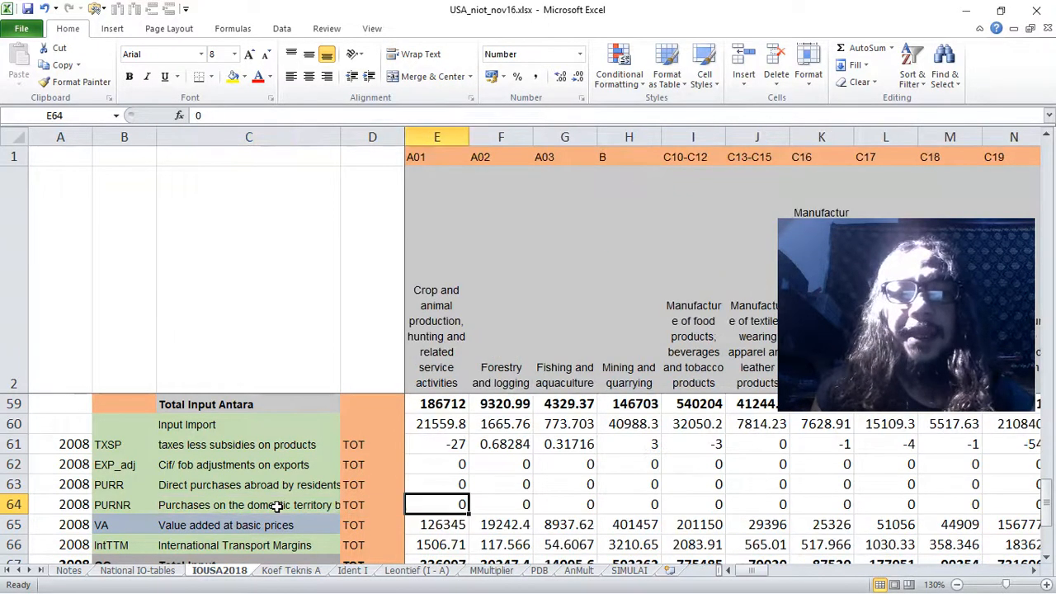
{"action": "key", "text": "Right"}
{"action": "key", "text": "Right"}
{"action": "key", "text": "Right"}
{"action": "key", "text": "Right"}
{"action": "key", "text": "Right"}
{"action": "key", "text": "Right"}
{"action": "key", "text": "Right"}
{"action": "key", "text": "Right"}
{"action": "key", "text": "Right"}
{"action": "key", "text": "Right"}
{"action": "key", "text": "Right"}
{"action": "key", "text": "Right"}
{"action": "key", "text": "Right"}
{"action": "key", "text": "Right"}
{"action": "key", "text": "Right"}
{"action": "key", "text": "Right"}
{"action": "key", "text": "Right"}
{"action": "key", "text": "Right"}
{"action": "key", "text": "Right"}
{"action": "key", "text": "Right"}
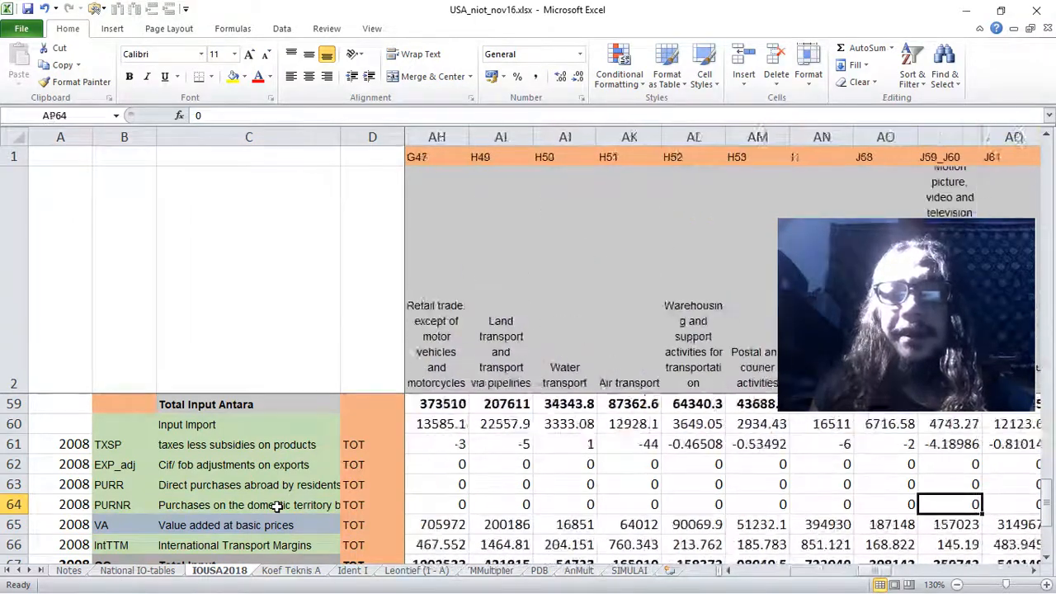
{"action": "key", "text": "Right"}
{"action": "key", "text": "Right"}
{"action": "key", "text": "Right"}
{"action": "key", "text": "Right"}
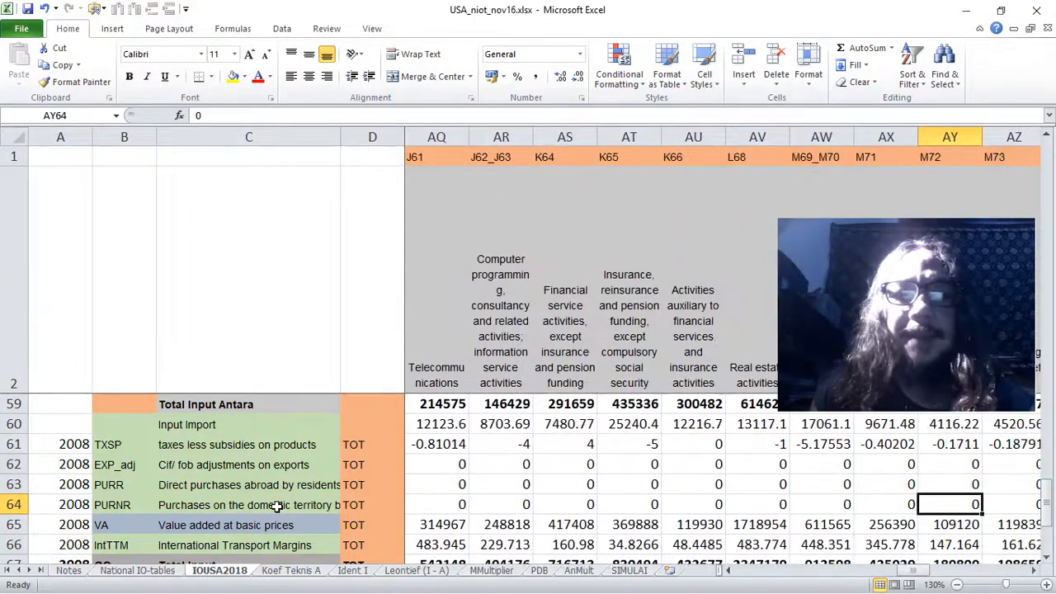
{"action": "key", "text": "ctrl+Right"}
{"action": "key", "text": "Left"}
{"action": "key", "text": "Left"}
{"action": "key", "text": "Left"}
{"action": "key", "text": "Left"}
{"action": "key", "text": "Left"}
{"action": "key", "text": "Left"}
{"action": "key", "text": "Left"}
{"action": "key", "text": "Left"}
{"action": "key", "text": "Left"}
{"action": "key", "text": "Left"}
{"action": "key", "text": "Left"}
{"action": "key", "text": "Left"}
{"action": "key", "text": "Left"}
{"action": "key", "text": "Left"}
{"action": "key", "text": "Left"}
{"action": "key", "text": "Left"}
{"action": "key", "text": "Left"}
{"action": "key", "text": "Left"}
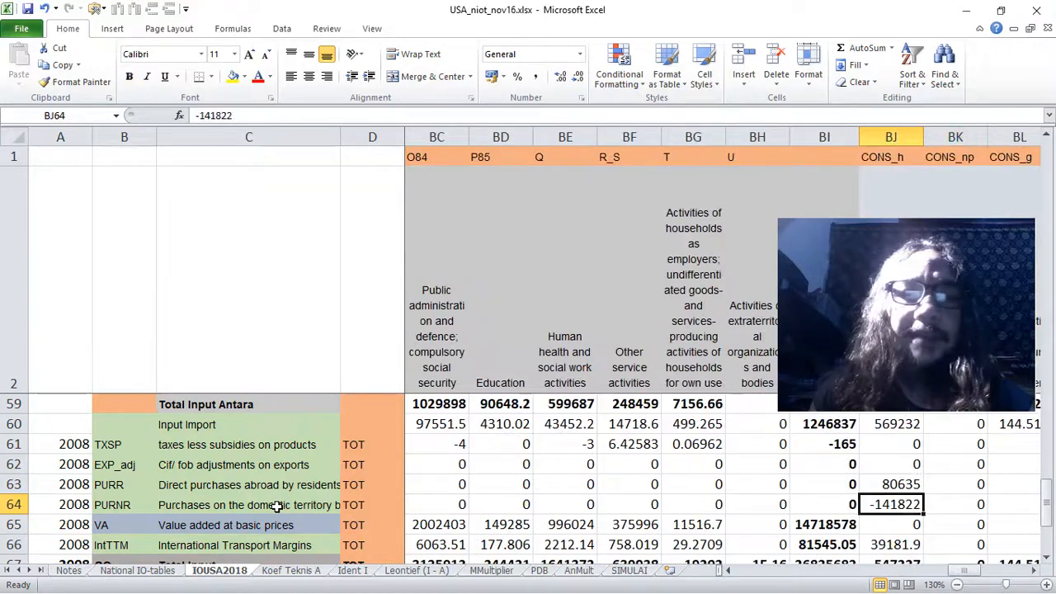
{"action": "scroll", "coordinate": [276, 507], "scroll_direction": "down", "scroll_amount": 1}
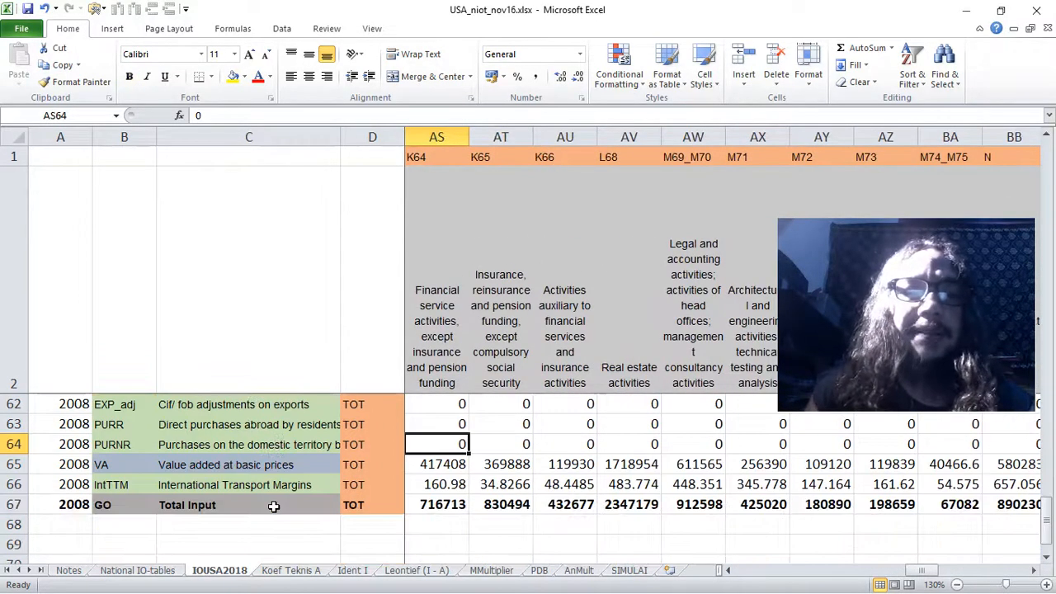
- Return to the SIMULAI sheet and examine the Perubahan Output values beside the empty Perubahan Pajak Netto columns
{"action": "left_click", "coordinate": [627, 571]}
{"action": "left_click", "coordinate": [391, 151]}
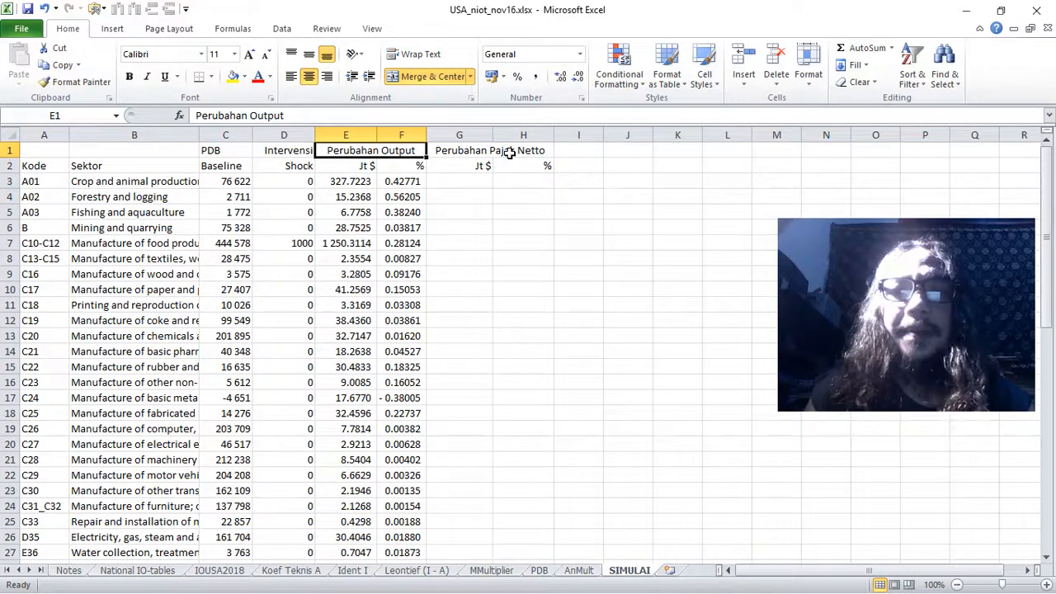
{"action": "left_click", "coordinate": [510, 153]}
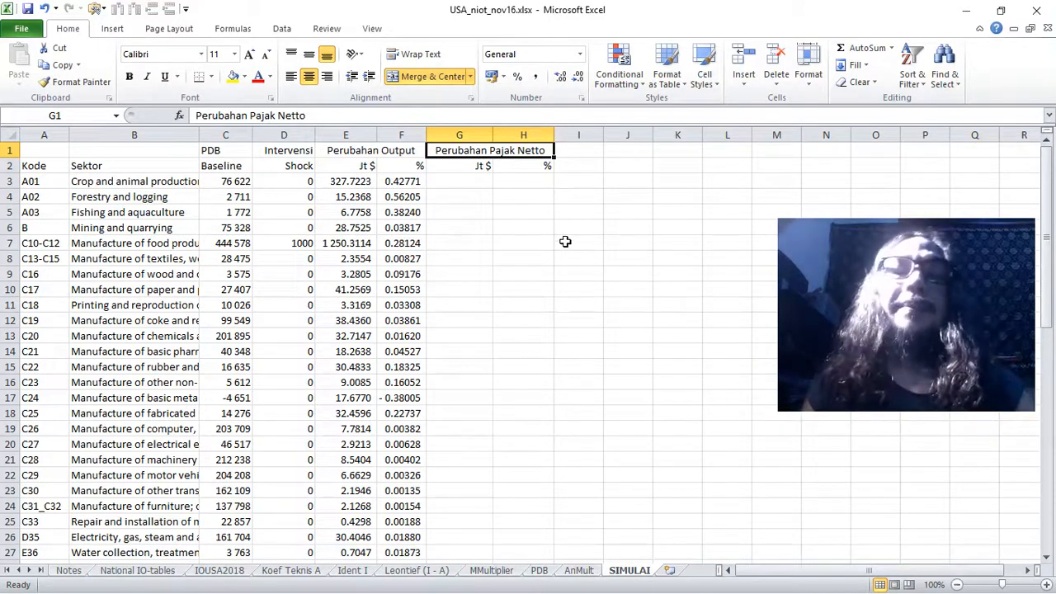
{"action": "left_click", "coordinate": [469, 184]}
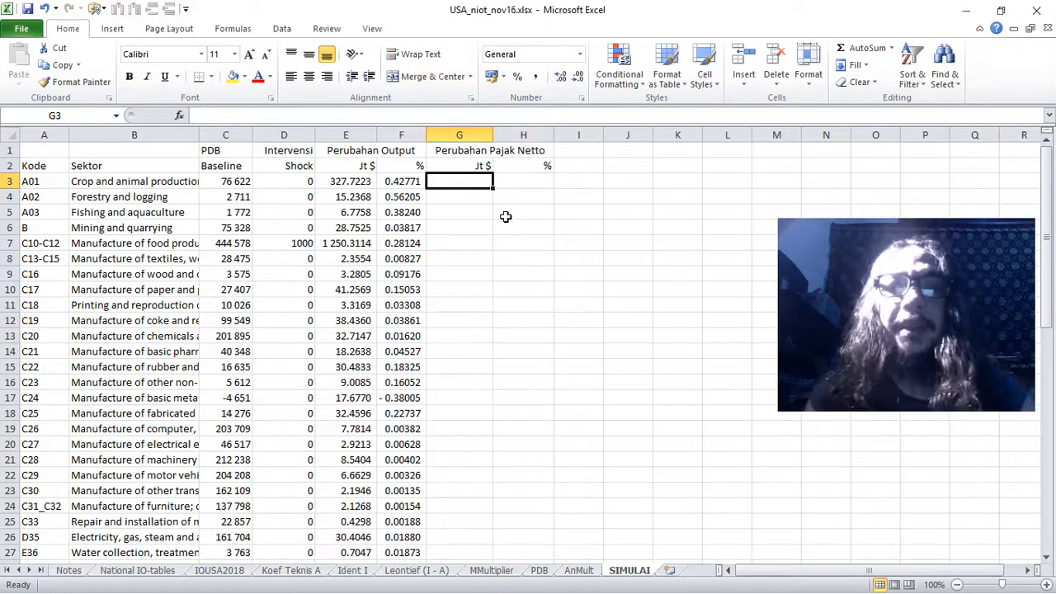
{"action": "left_click", "coordinate": [507, 274]}
{"action": "left_click_drag", "start_coordinate": [350, 187], "coordinate": [345, 554]}
{"action": "scroll", "coordinate": [492, 417], "scroll_direction": "up", "scroll_amount": 6}
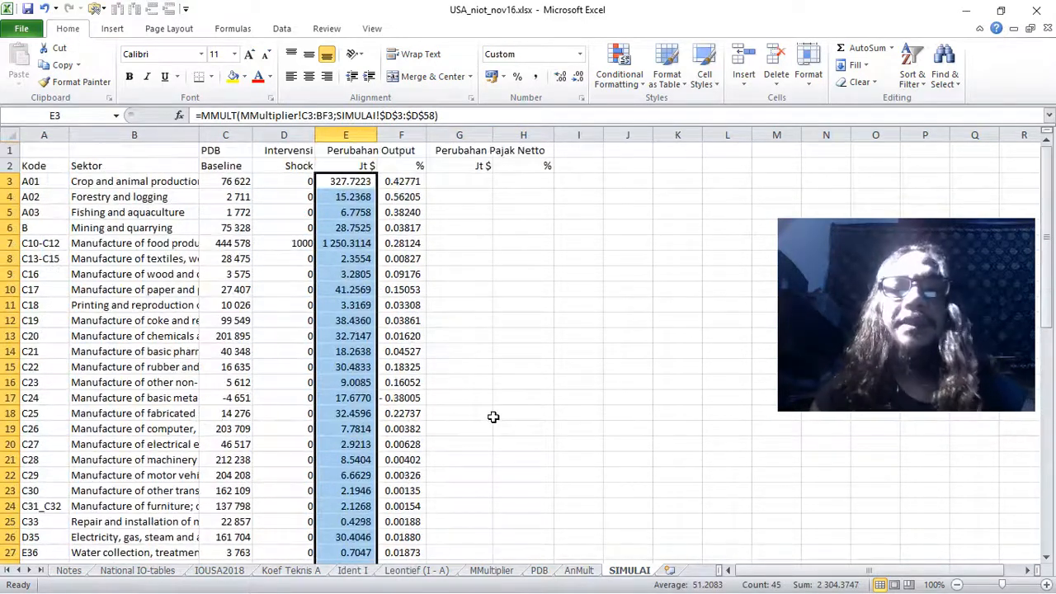
{"action": "left_click", "coordinate": [454, 198]}
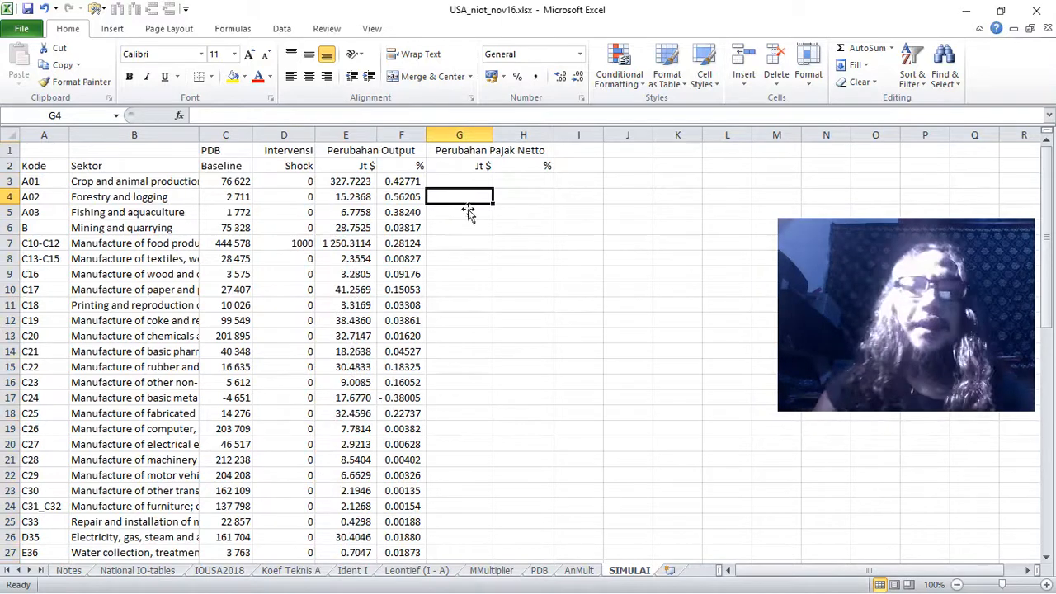
- Add a new worksheet, place it directly before SIMULAI, and rename it Koefisien
{"action": "left_click", "coordinate": [671, 573]}
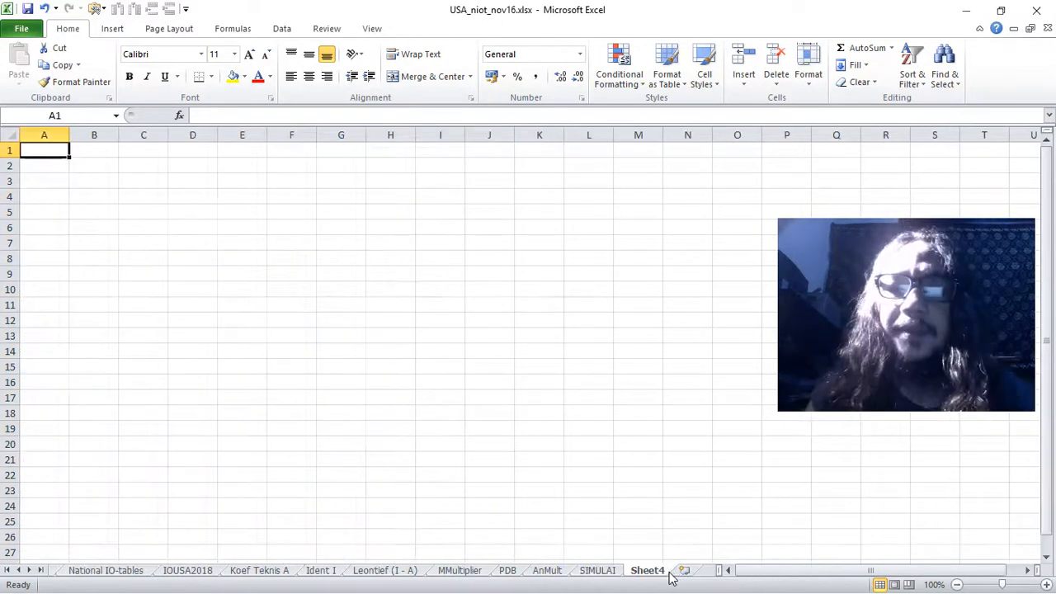
{"action": "left_click_drag", "start_coordinate": [582, 577], "coordinate": [581, 579]}
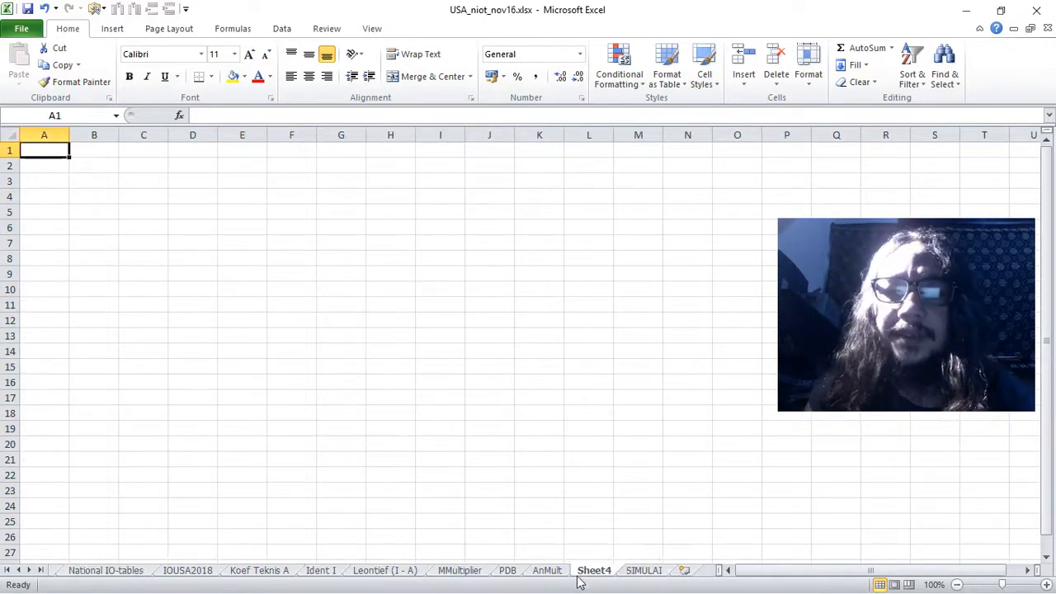
{"action": "right_click", "coordinate": [584, 576]}
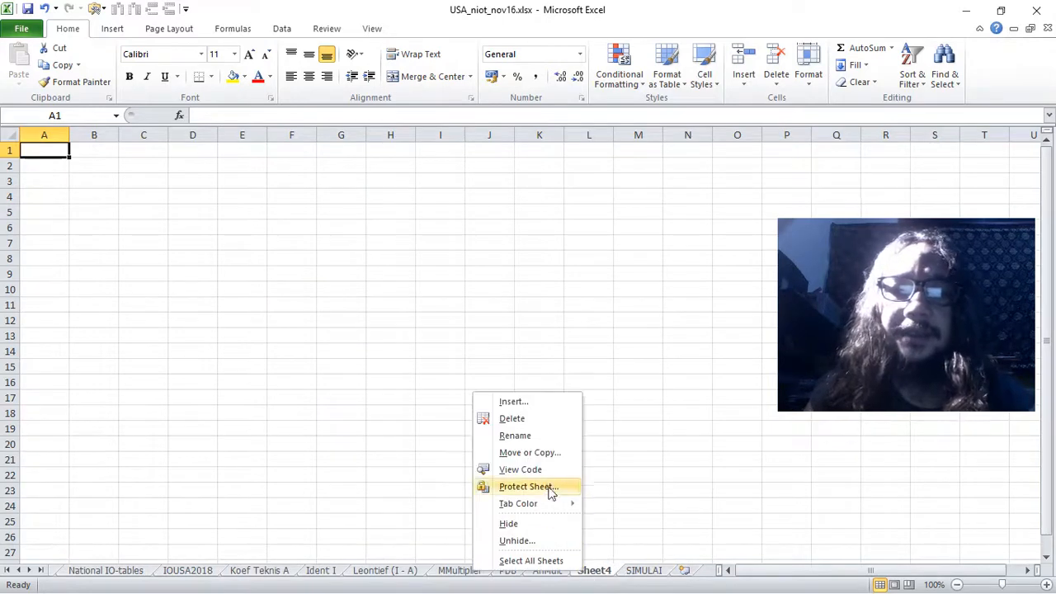
{"action": "left_click", "coordinate": [538, 439]}
{"action": "type", "text": "Koefi"}
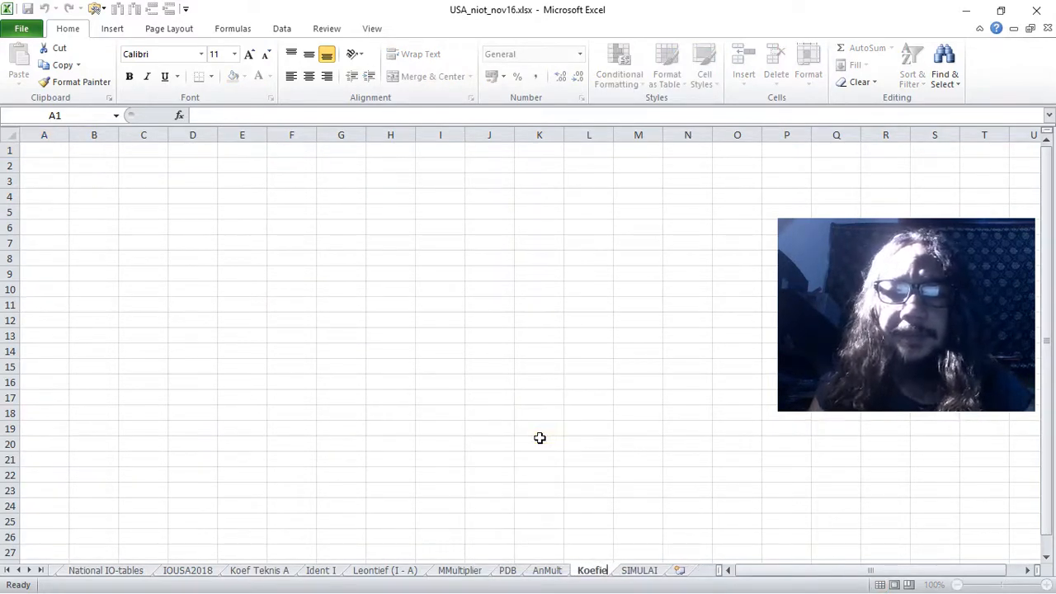
{"action": "type", "text": "sien"}
{"action": "key", "text": "Return"}
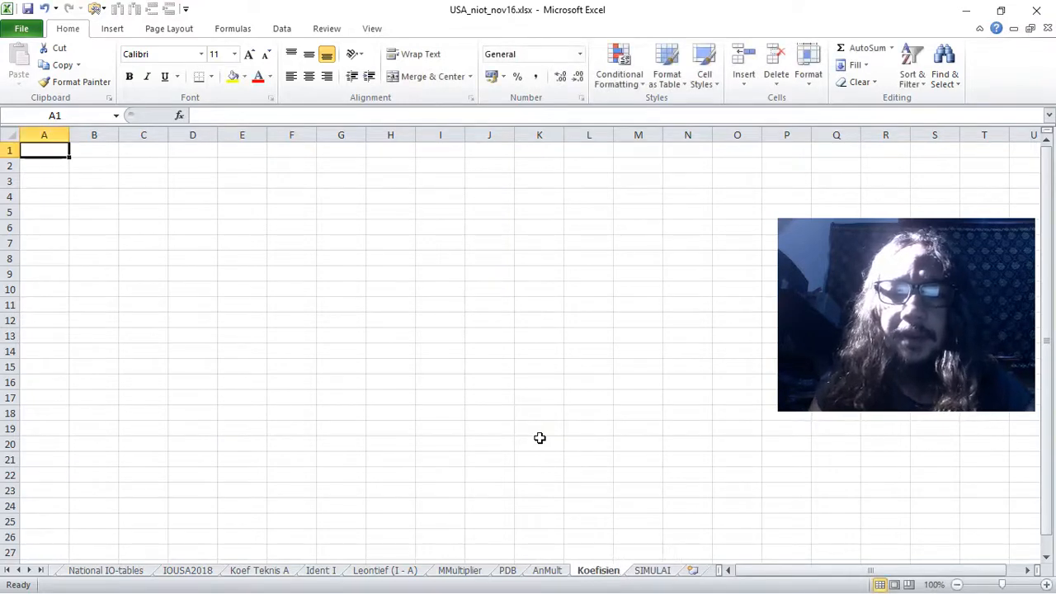
{"action": "left_click", "coordinate": [343, 395]}
- Check the SIMULAI sheet, and examine the taxes less subsidies on products and Total Input rows on the IOUSA2018 sheet
{"action": "left_click", "coordinate": [653, 570]}
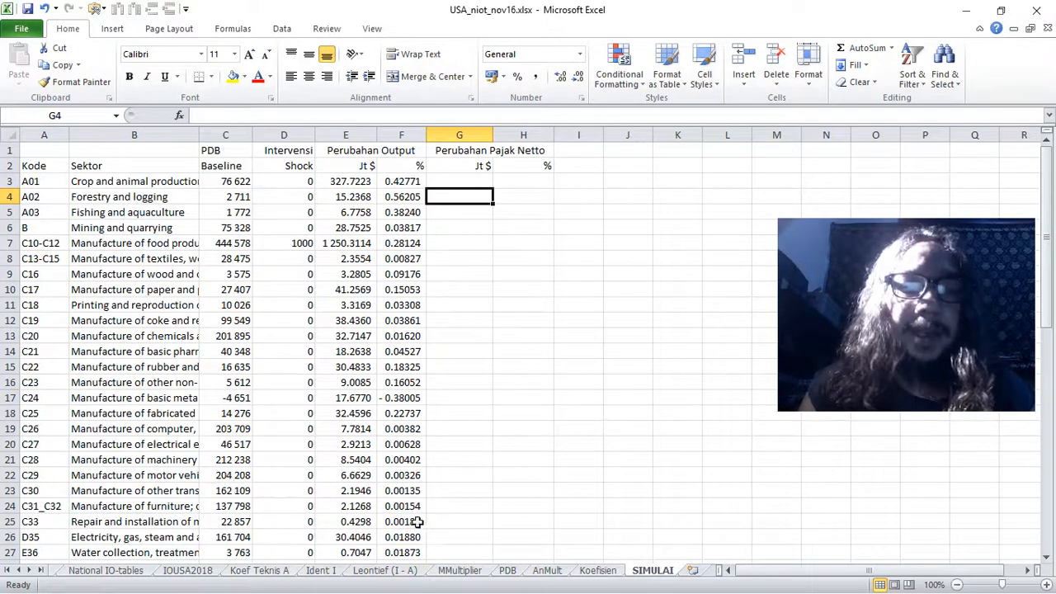
{"action": "left_click", "coordinate": [586, 576]}
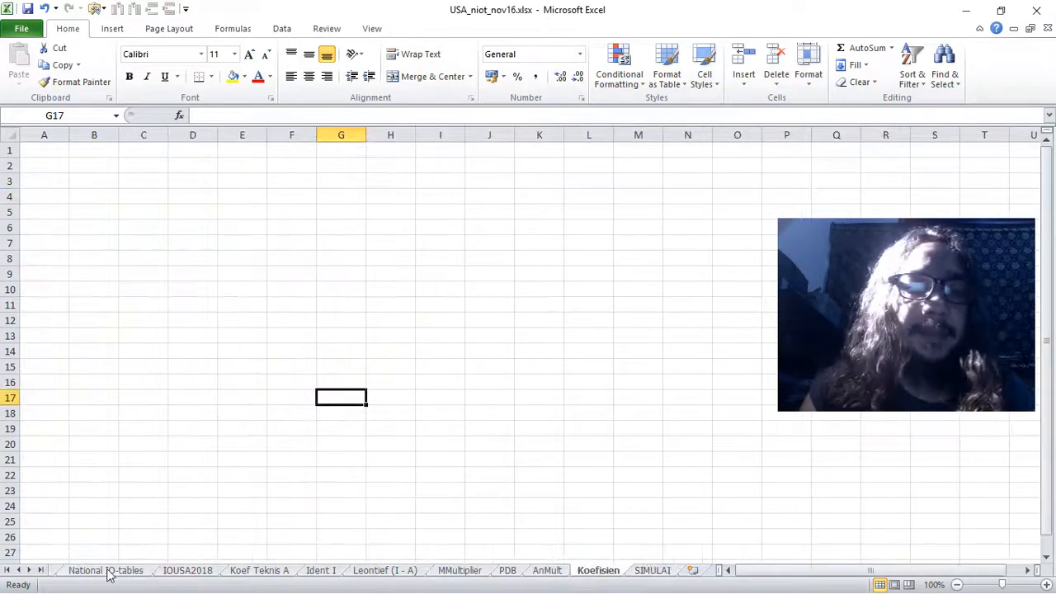
{"action": "left_click", "coordinate": [170, 575]}
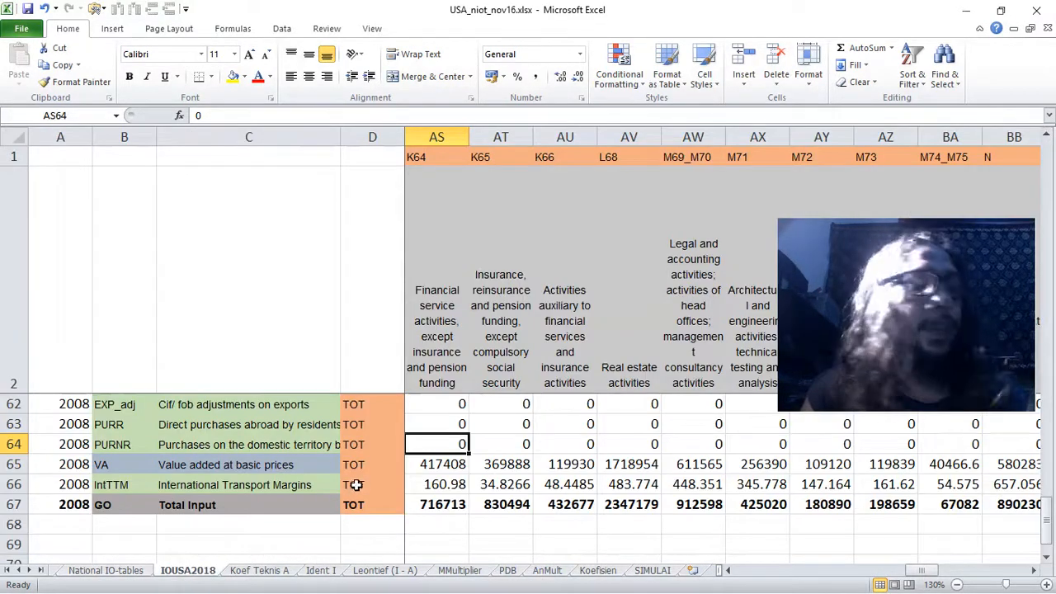
{"action": "scroll", "coordinate": [358, 484], "scroll_direction": "down", "scroll_amount": 1}
{"action": "scroll", "coordinate": [359, 482], "scroll_direction": "up", "scroll_amount": 1}
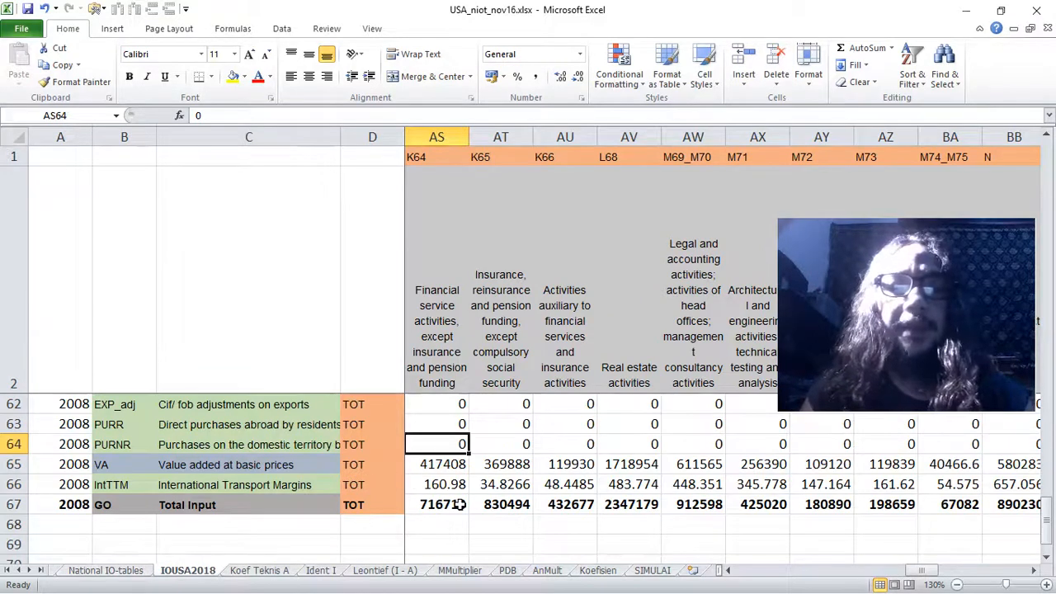
{"action": "scroll", "coordinate": [335, 444], "scroll_direction": "up", "scroll_amount": 1}
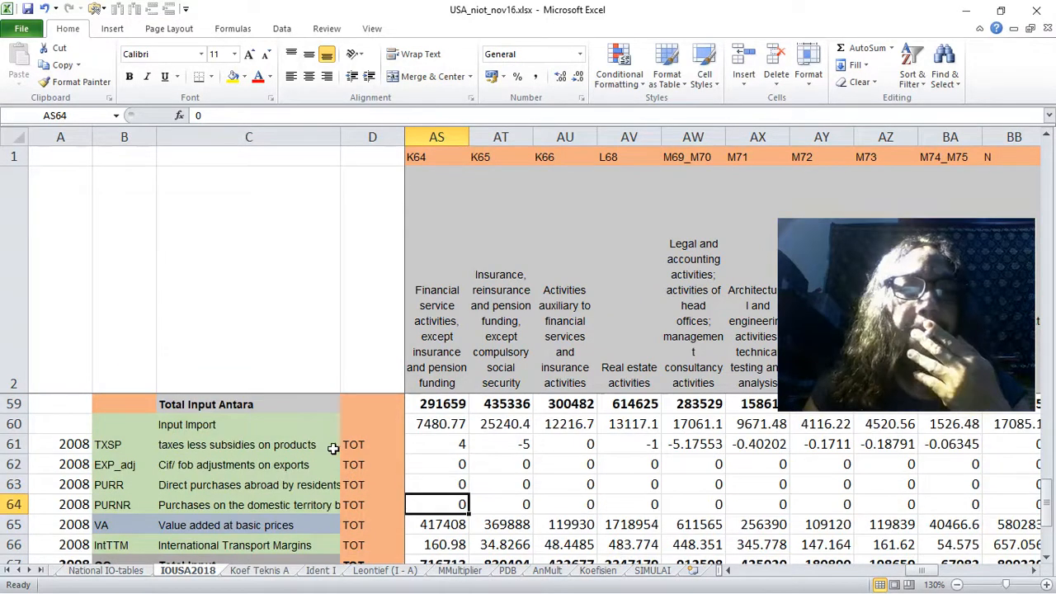
{"action": "left_click", "coordinate": [436, 444]}
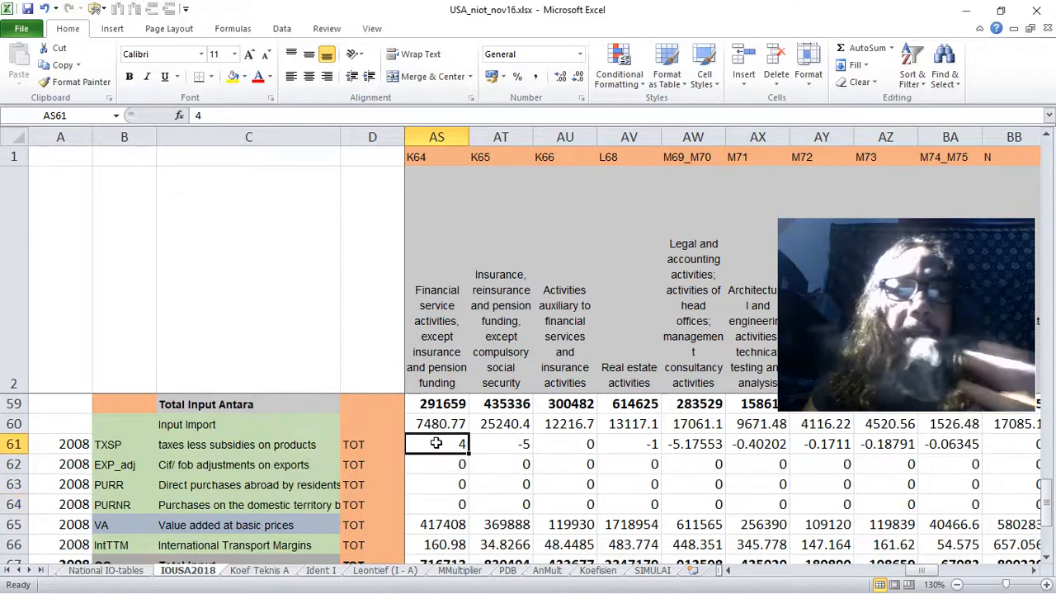
{"action": "scroll", "coordinate": [435, 448], "scroll_direction": "down", "scroll_amount": 1}
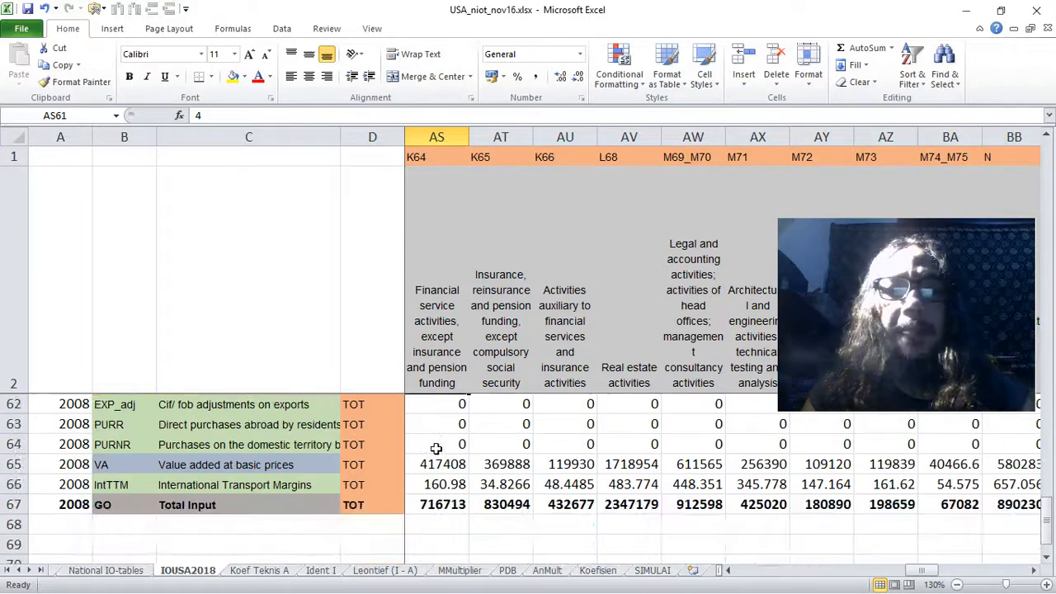
- Calculate the net tax coefficients below the IOUSA2018 table by entering =E61/E67 in E69 and filling it across through BH69
{"action": "left_click", "coordinate": [371, 541]}
{"action": "scroll", "coordinate": [370, 535], "scroll_direction": "down", "scroll_amount": 2}
{"action": "scroll", "coordinate": [372, 530], "scroll_direction": "up", "scroll_amount": 2}
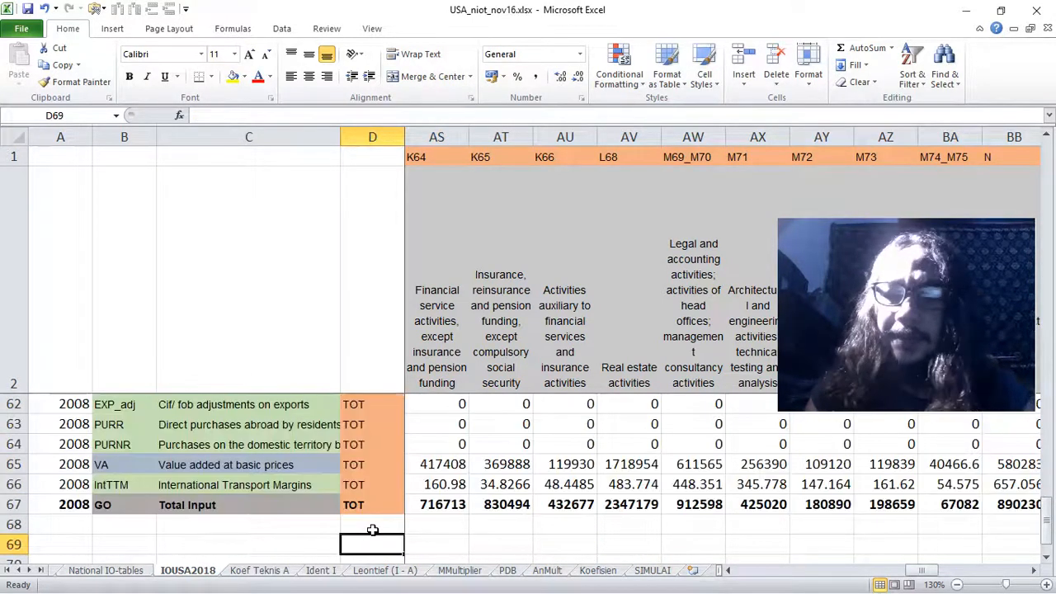
{"action": "key", "text": "Right"}
{"action": "type", "text": "="}
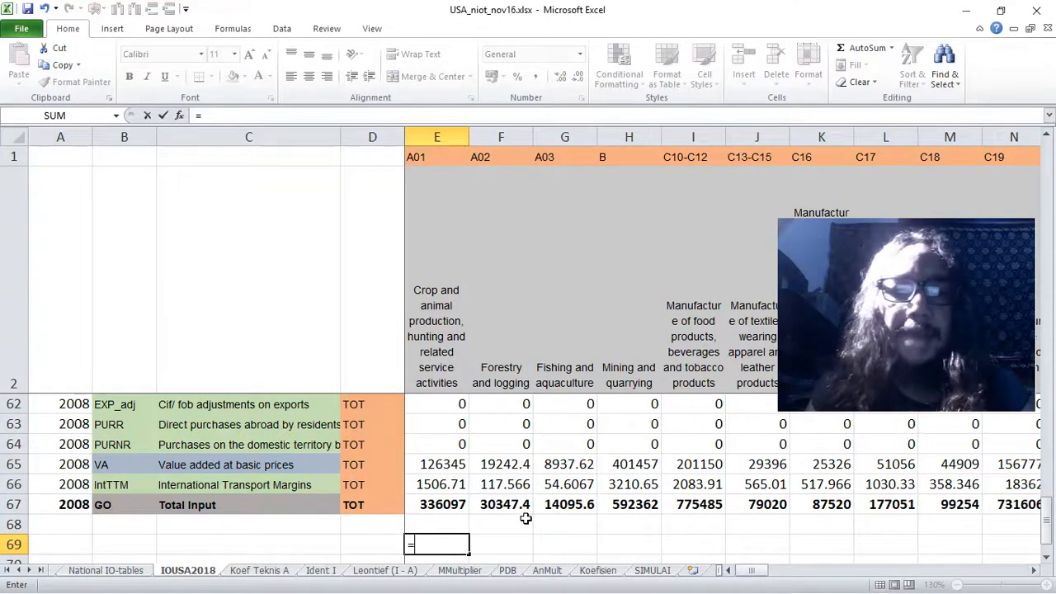
{"action": "scroll", "coordinate": [525, 518], "scroll_direction": "up", "scroll_amount": 2}
{"action": "scroll", "coordinate": [524, 518], "scroll_direction": "down", "scroll_amount": 1}
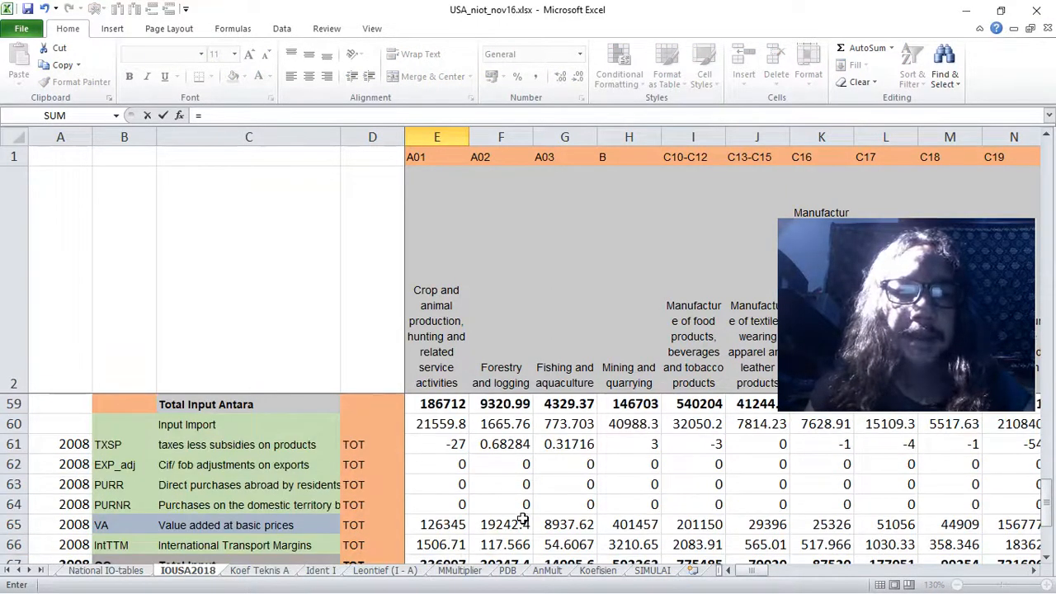
{"action": "left_click", "coordinate": [430, 448]}
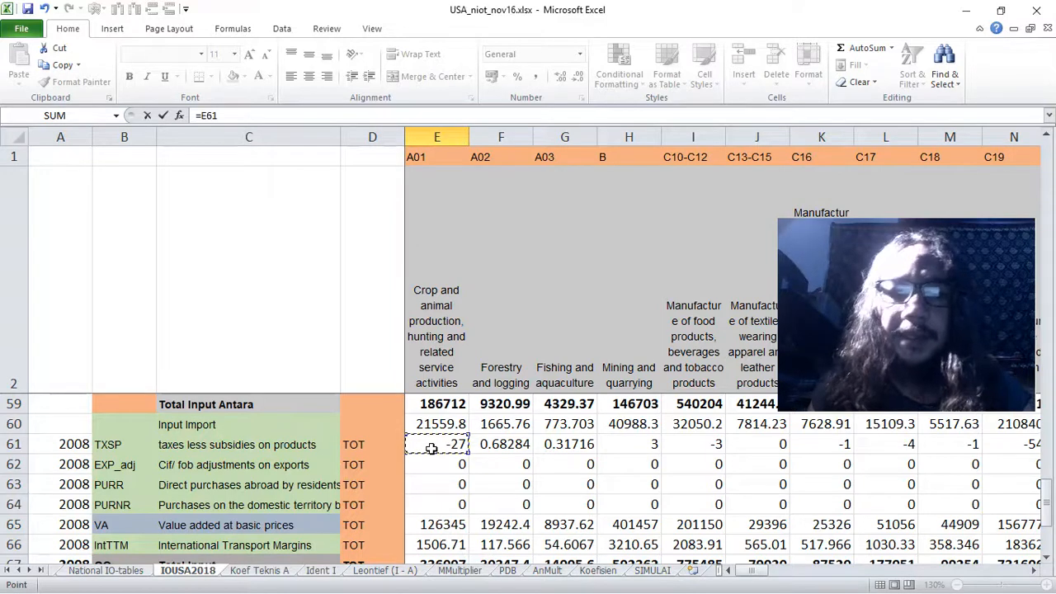
{"action": "type", "text": "/"}
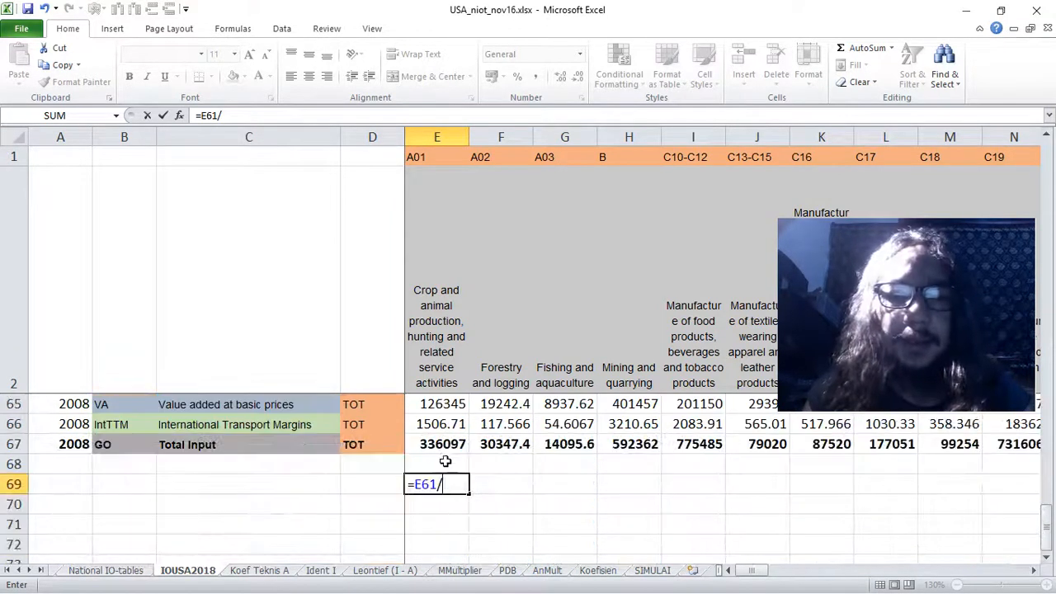
{"action": "left_click", "coordinate": [437, 446]}
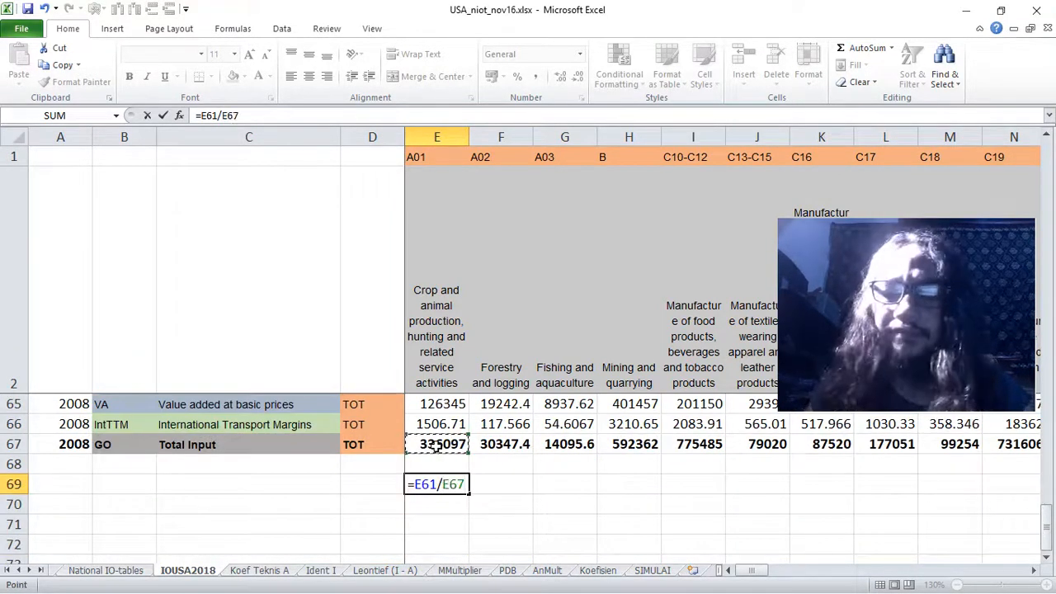
{"action": "key", "text": "Return"}
{"action": "left_click", "coordinate": [485, 485]}
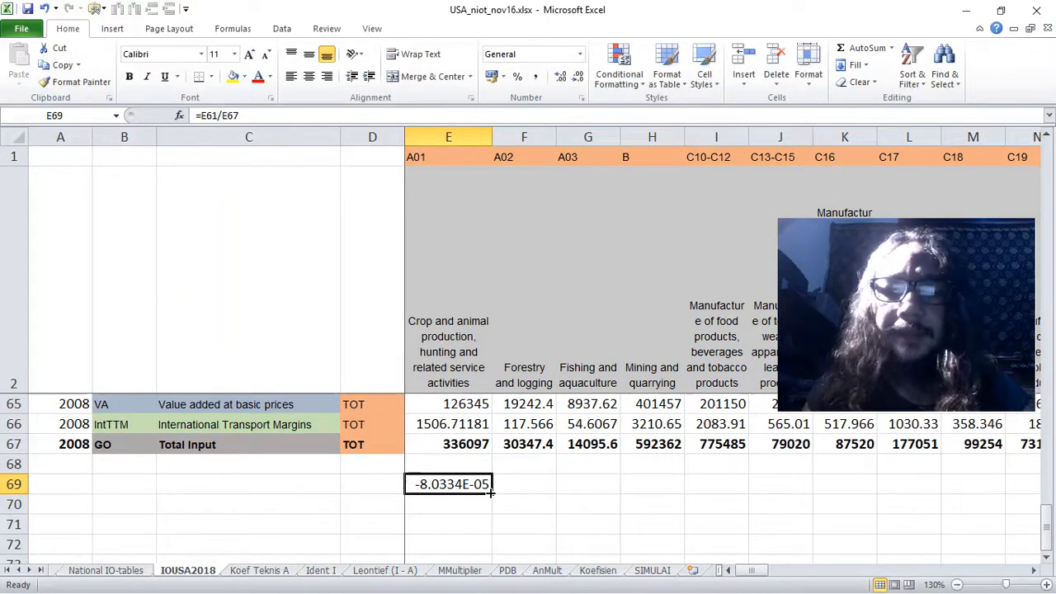
{"action": "left_click_drag", "start_coordinate": [490, 492], "coordinate": [590, 502]}
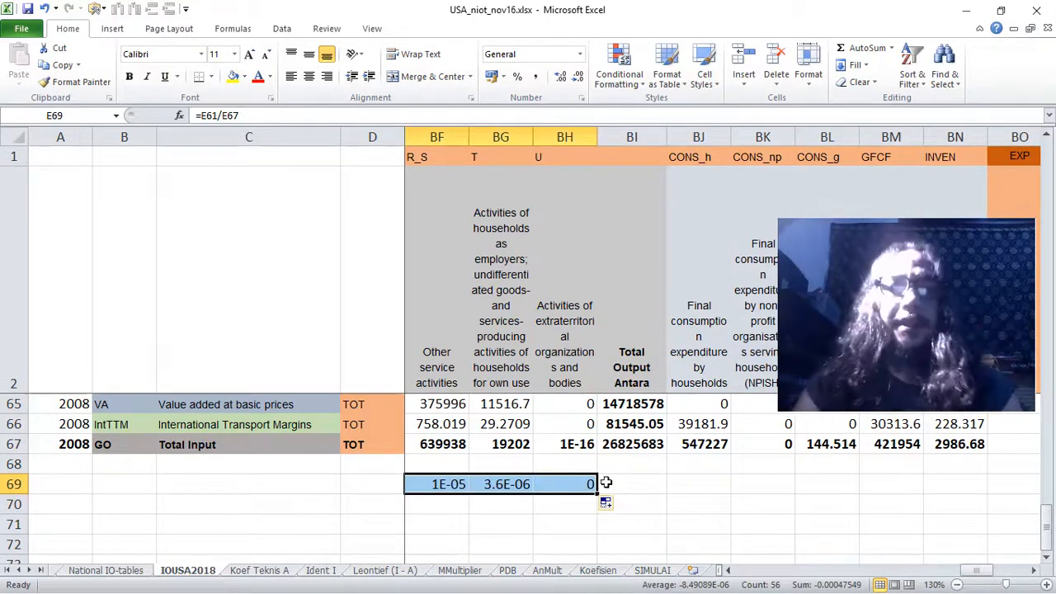
- Copy the coefficient row E69:BH69 and paste it as transposed values on the Koefisien sheet starting at C2
{"action": "key", "text": "ctrl+c"}
{"action": "left_click", "coordinate": [596, 570]}
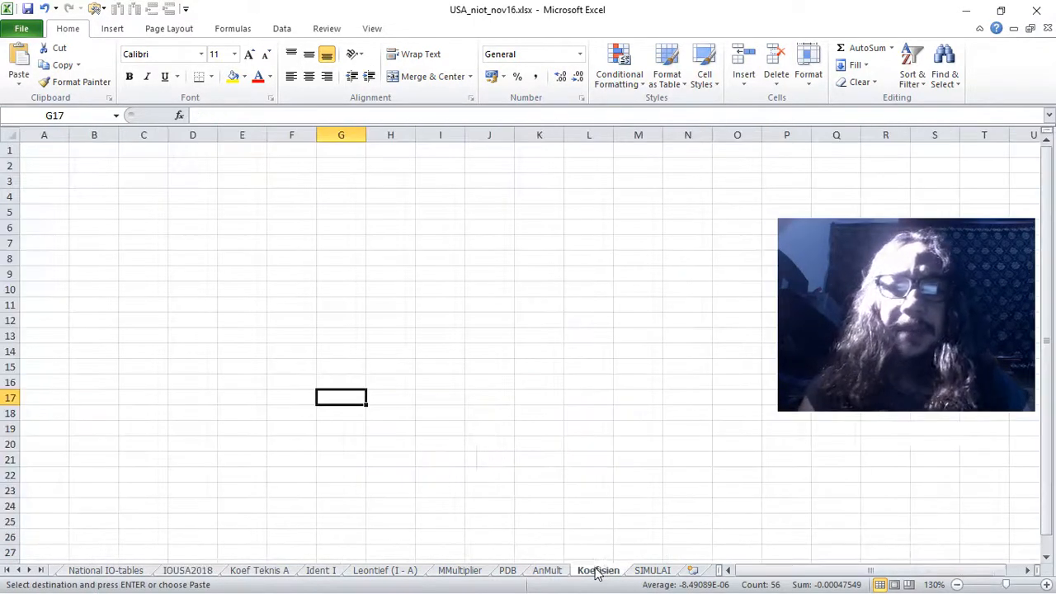
{"action": "left_click", "coordinate": [98, 167]}
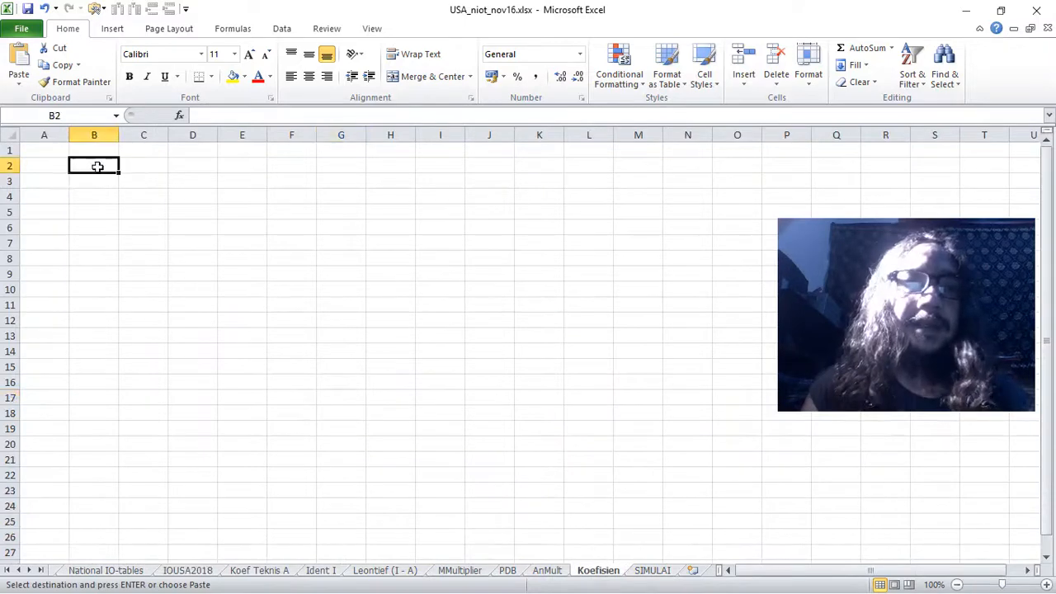
{"action": "left_click", "coordinate": [138, 173]}
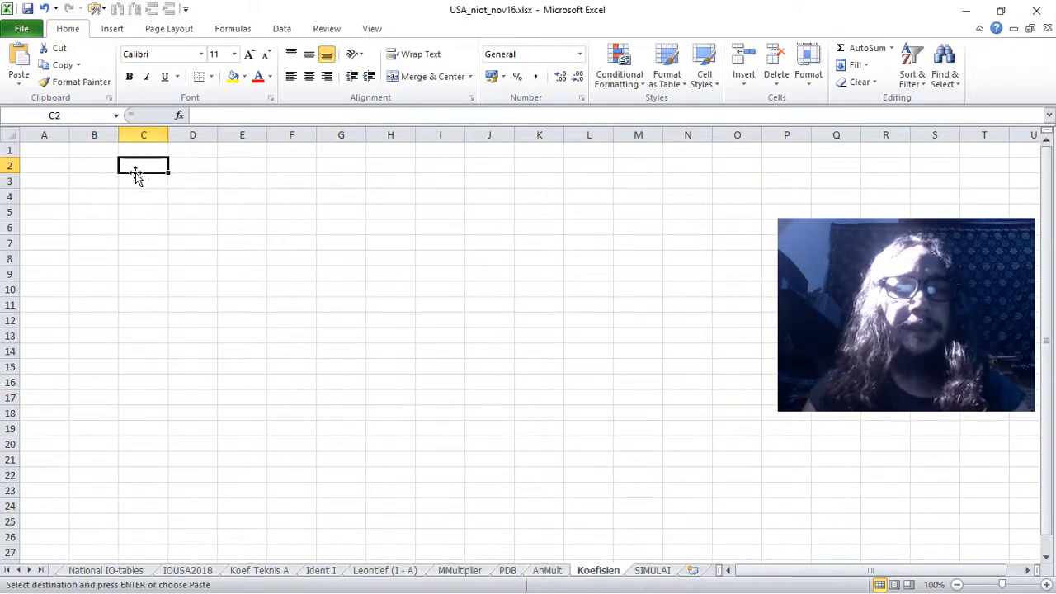
{"action": "key", "text": "alt+e"}
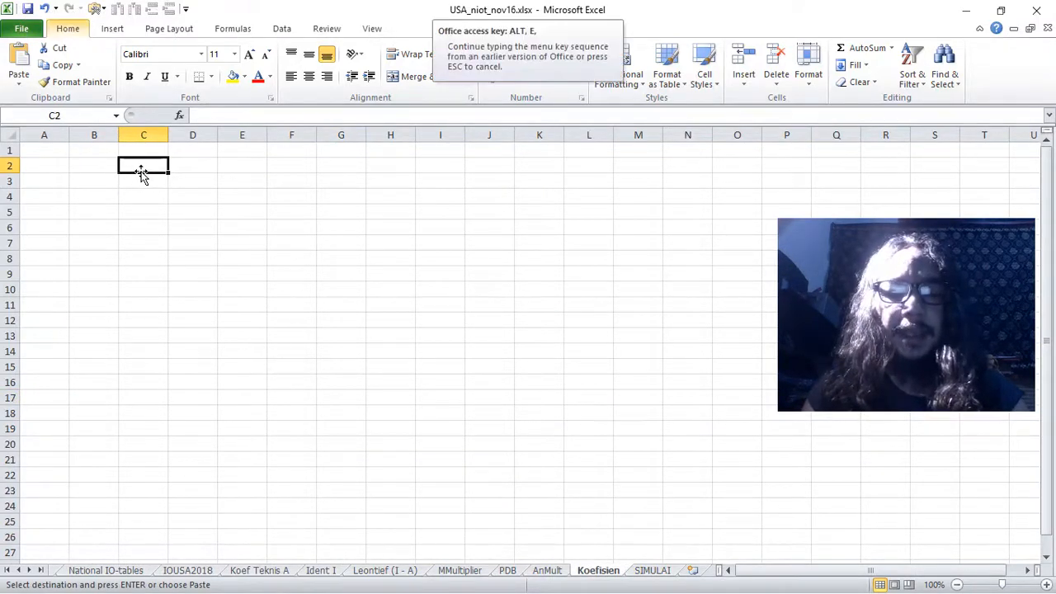
{"action": "key", "text": "s"}
{"action": "key", "text": "v"}
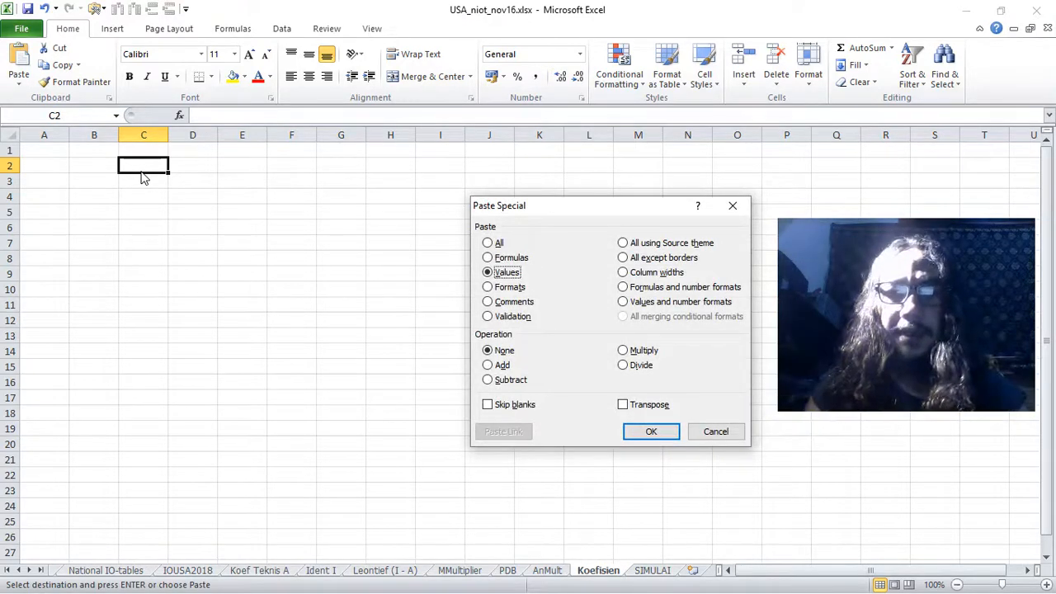
{"action": "left_click", "coordinate": [623, 404]}
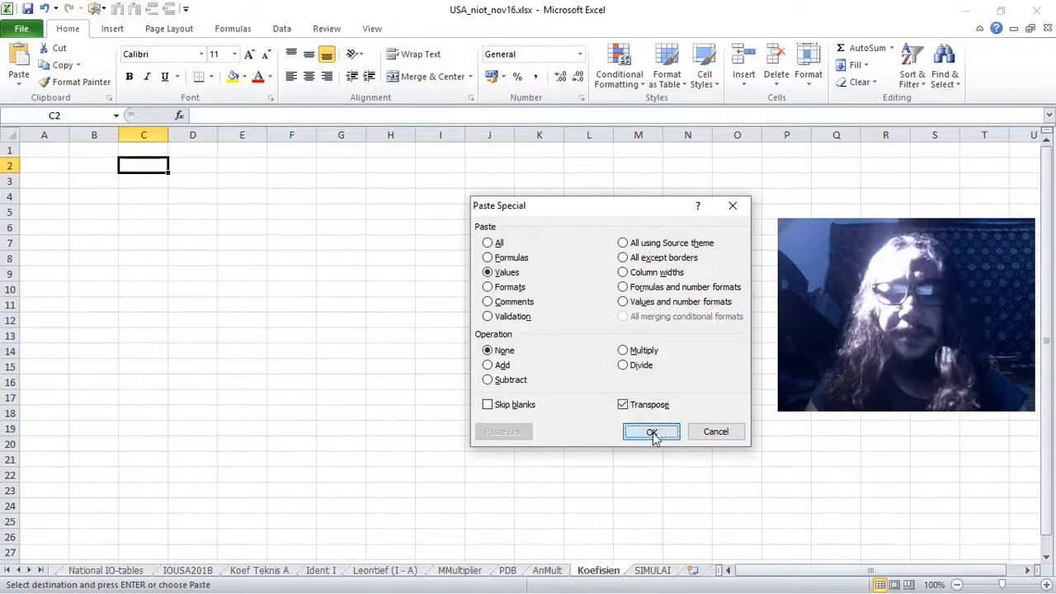
{"action": "left_click", "coordinate": [651, 432]}
{"action": "left_click", "coordinate": [262, 318]}
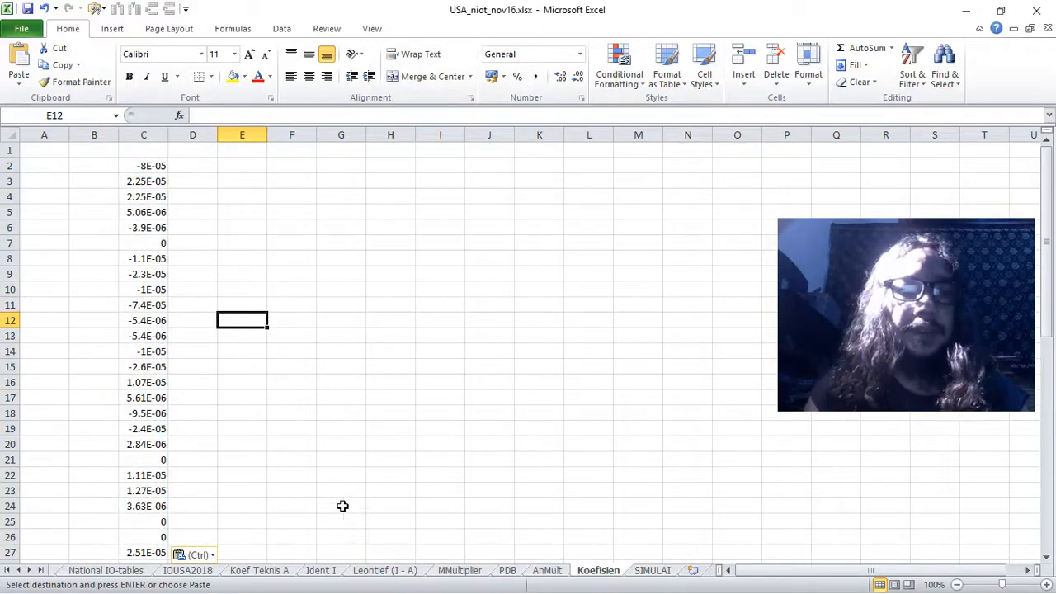
- Copy the sector codes and names in B3:C58 of IOUSA2018 and paste them as values at A2 of Koefisien
{"action": "left_click", "coordinate": [185, 571]}
{"action": "scroll", "coordinate": [273, 347], "scroll_direction": "up", "scroll_amount": 20}
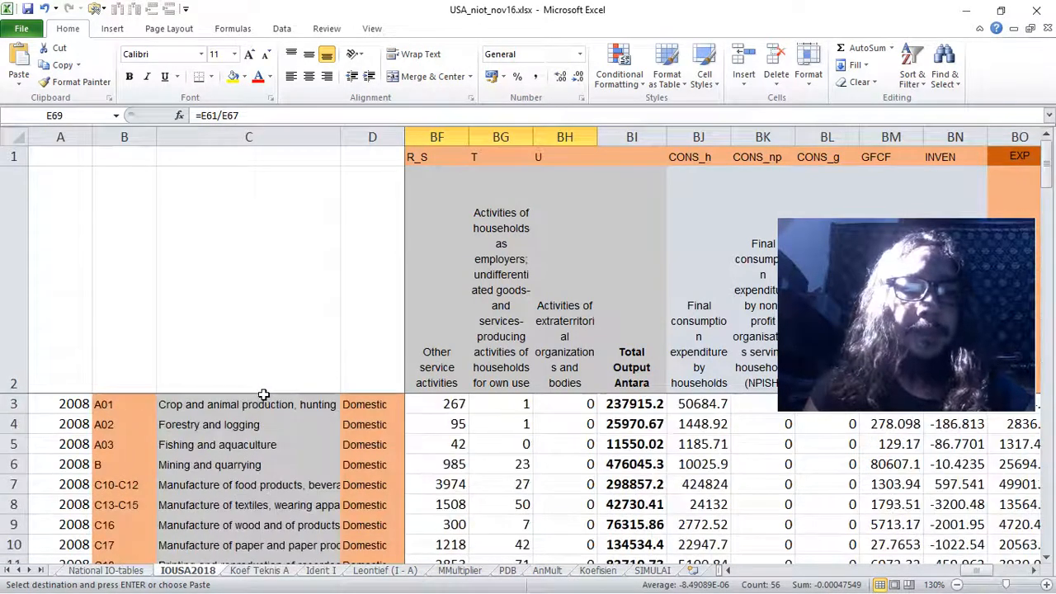
{"action": "left_click_drag", "start_coordinate": [105, 404], "coordinate": [278, 425]}
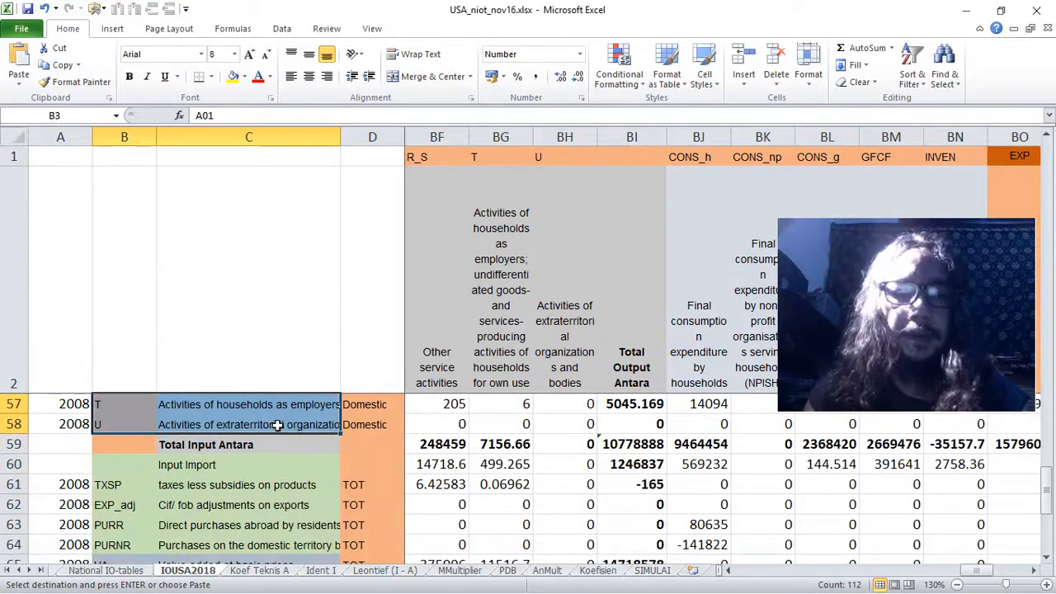
{"action": "left_click", "coordinate": [437, 465]}
{"action": "left_click", "coordinate": [598, 570]}
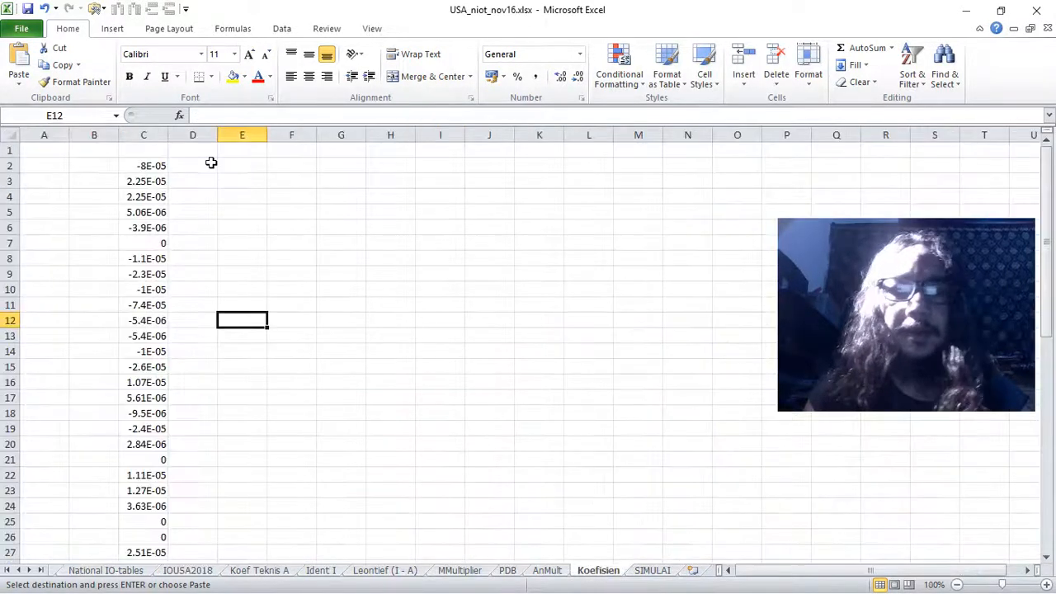
{"action": "left_click", "coordinate": [57, 167]}
{"action": "key", "text": "ctrl+alt+v"}
{"action": "key", "text": "v"}
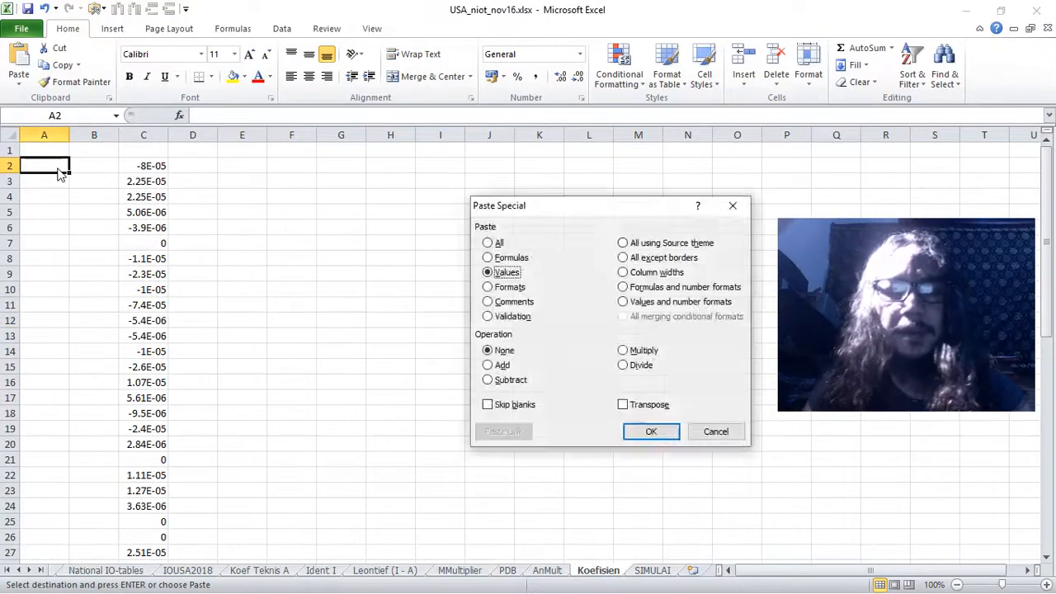
{"action": "key", "text": "Return"}
- Enter the column headers Kode in A1 and Sektor in B1 of the Koefisien sheet
{"action": "left_click", "coordinate": [56, 150]}
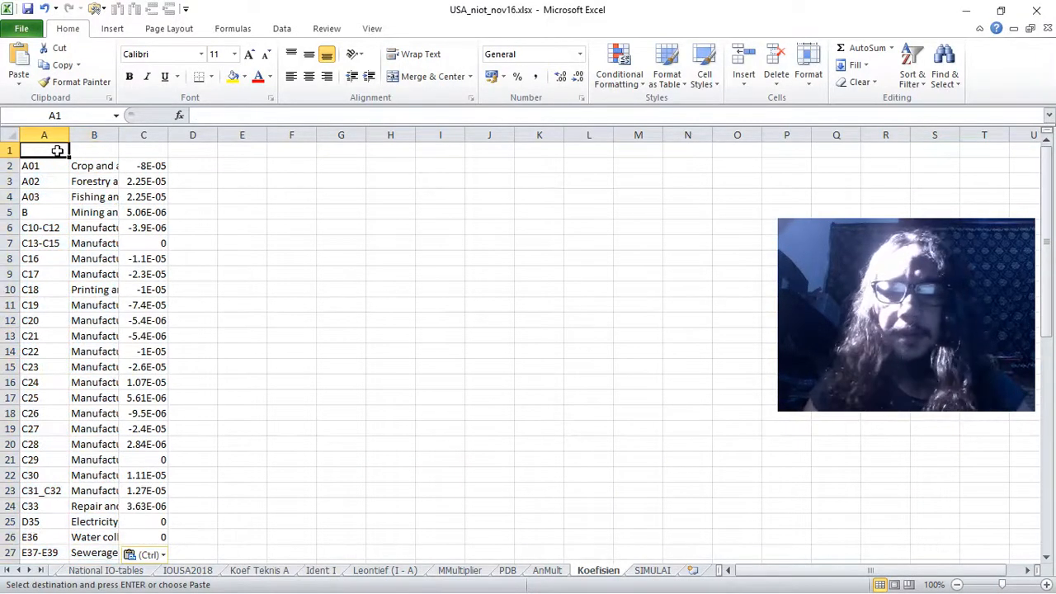
{"action": "type", "text": "Kode"}
{"action": "key", "text": "Tab"}
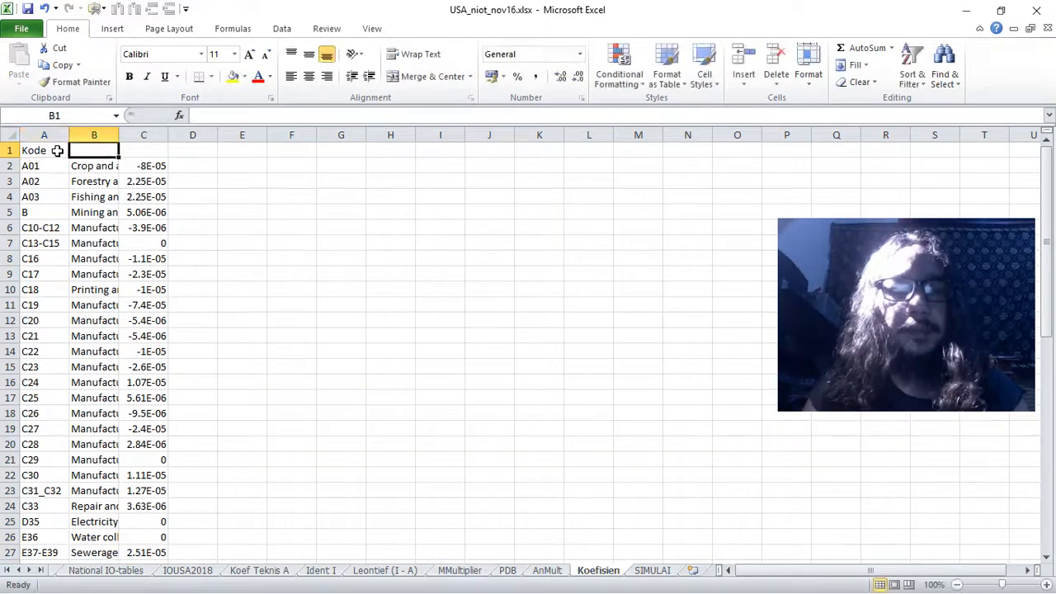
{"action": "type", "text": "Sektor"}
{"action": "key", "text": "Return"}
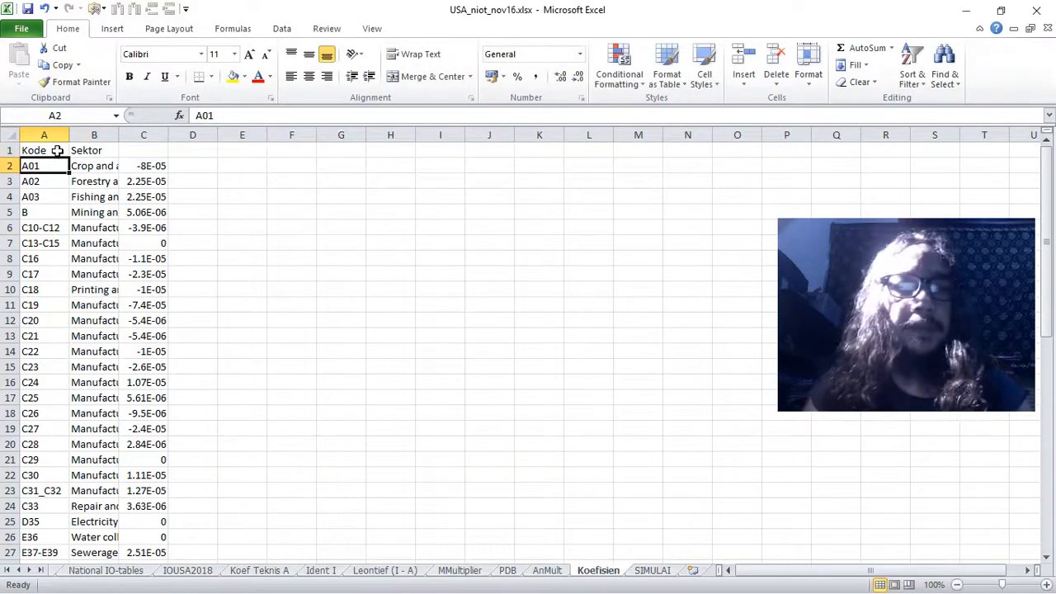
- Insert a row above the headers and enter the title Tabel Koefisien Pajak Netto in A1
{"action": "left_click", "coordinate": [9, 150]}
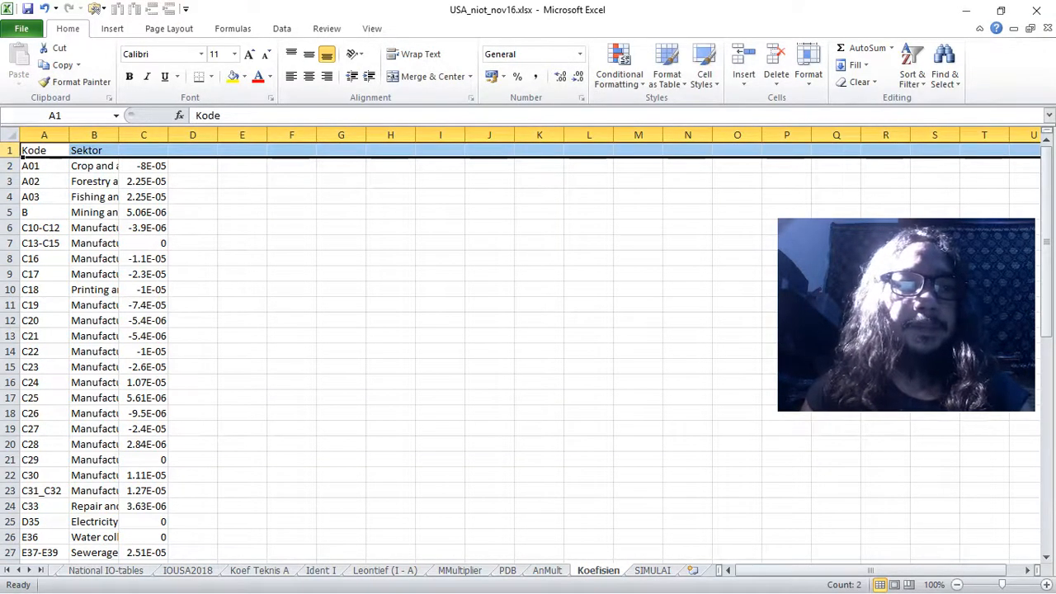
{"action": "right_click", "coordinate": [20, 150]}
{"action": "left_click", "coordinate": [62, 242]}
{"action": "left_click", "coordinate": [47, 150]}
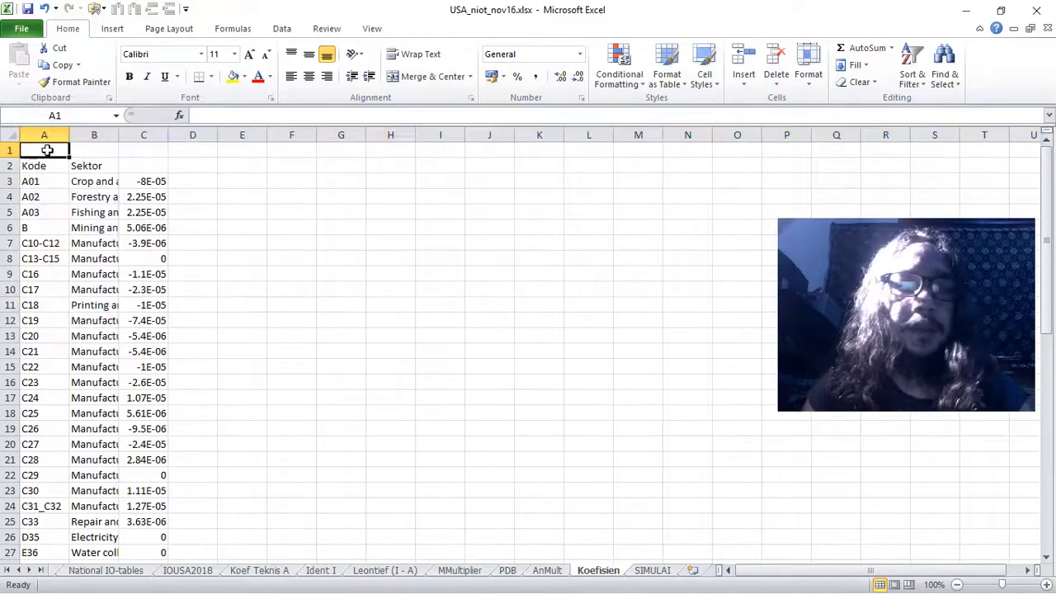
{"action": "type", "text": "Tabel K"}
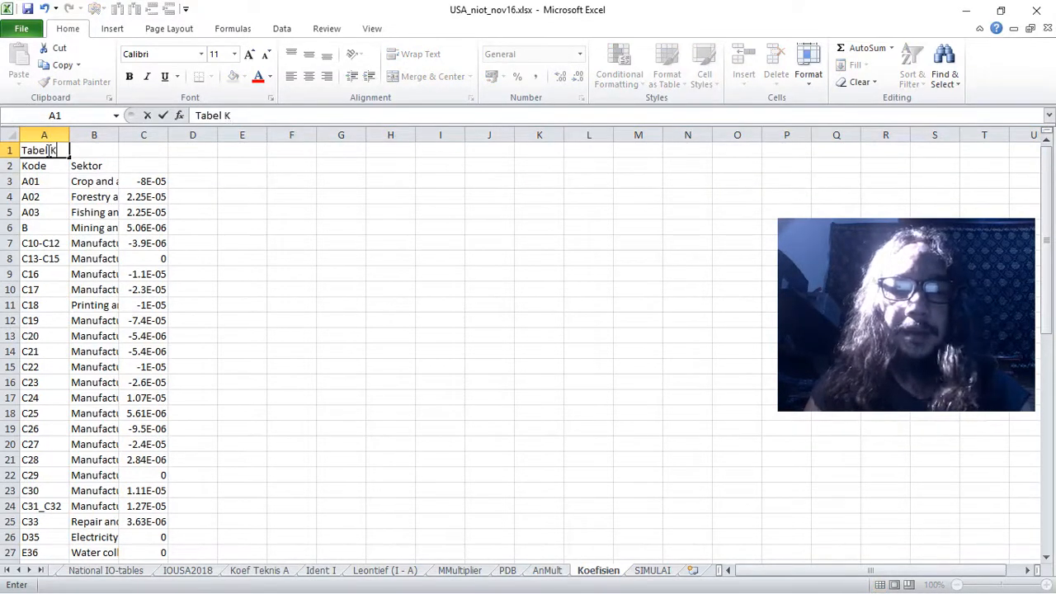
{"action": "type", "text": "oefi"}
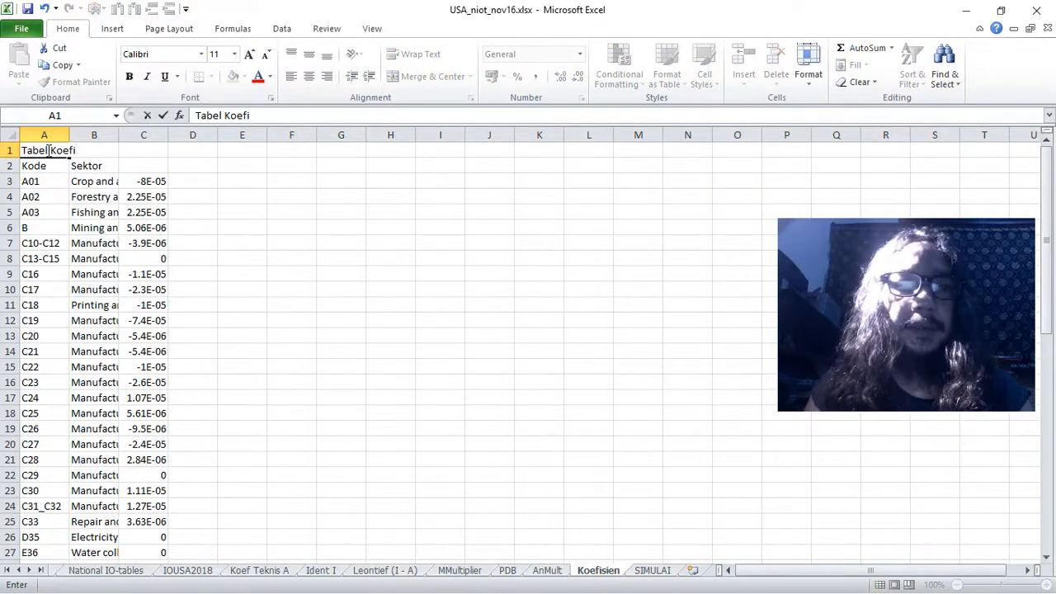
{"action": "type", "text": "sien Pajak Nee"}
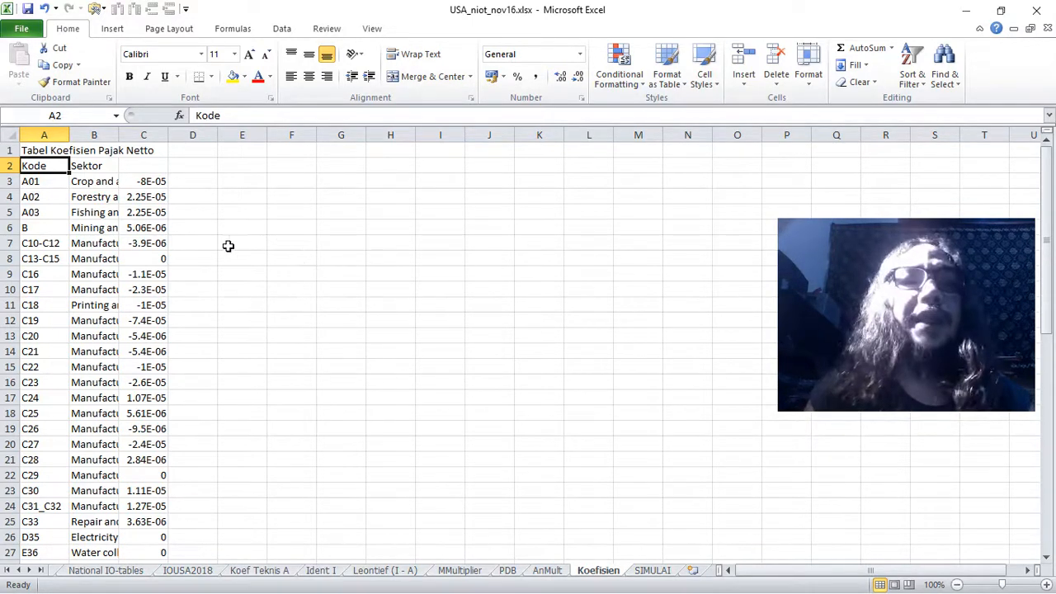
- Format the coefficients in C3:C58 with comma style and five decimal places
{"action": "left_click_drag", "start_coordinate": [146, 183], "coordinate": [142, 518]}
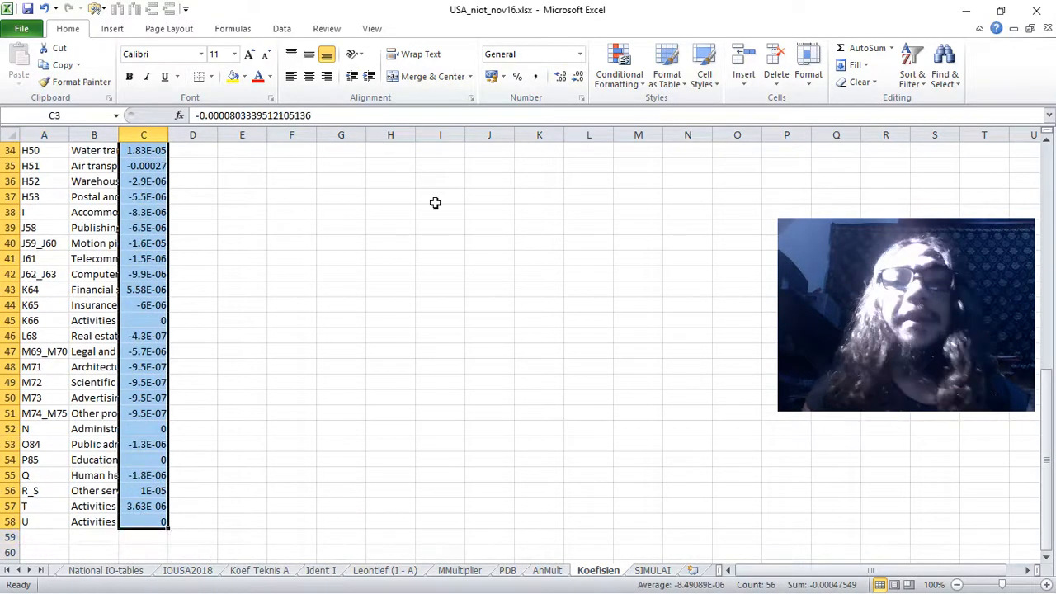
{"action": "left_click", "coordinate": [536, 77]}
{"action": "left_click", "coordinate": [559, 78]}
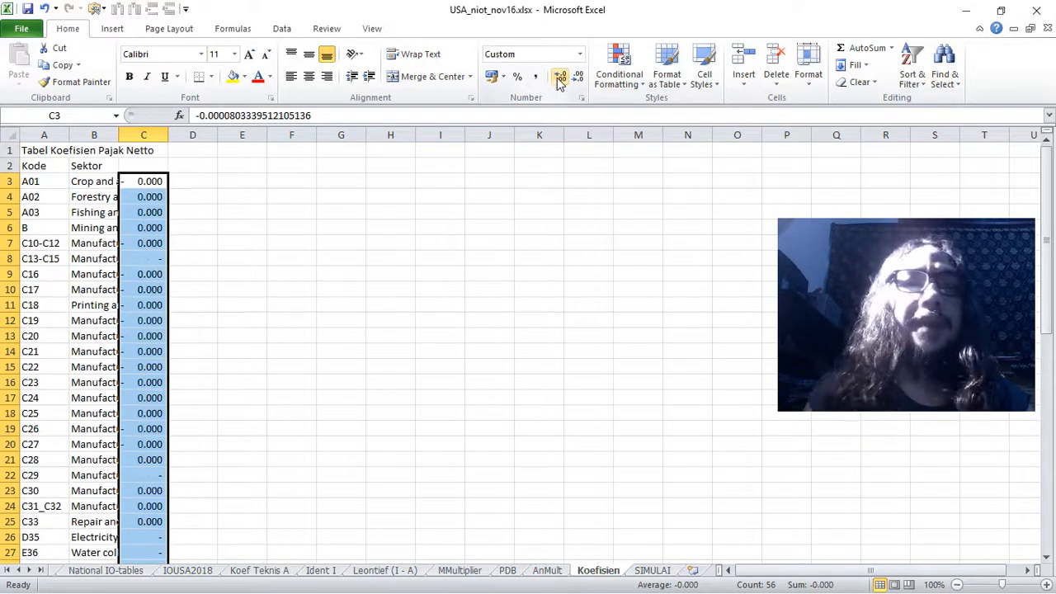
{"action": "left_click", "coordinate": [559, 78]}
{"action": "left_click", "coordinate": [559, 78]}
{"action": "left_click", "coordinate": [476, 270]}
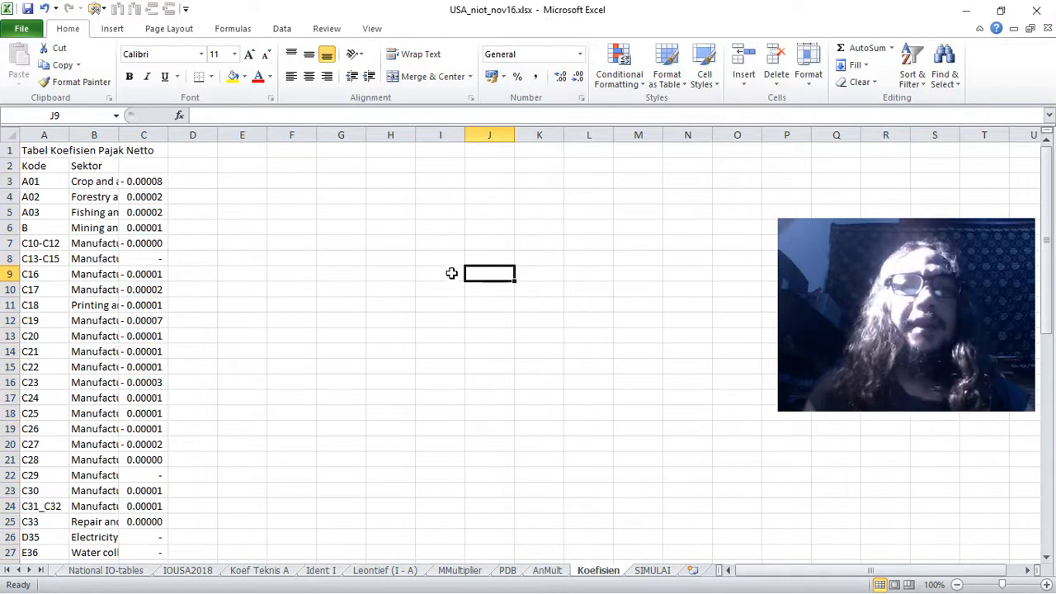
- Examine the coefficients on the Koefisien sheet and the Perubahan Output Jt $ values on the SIMULAI sheet
{"action": "left_click", "coordinate": [652, 571]}
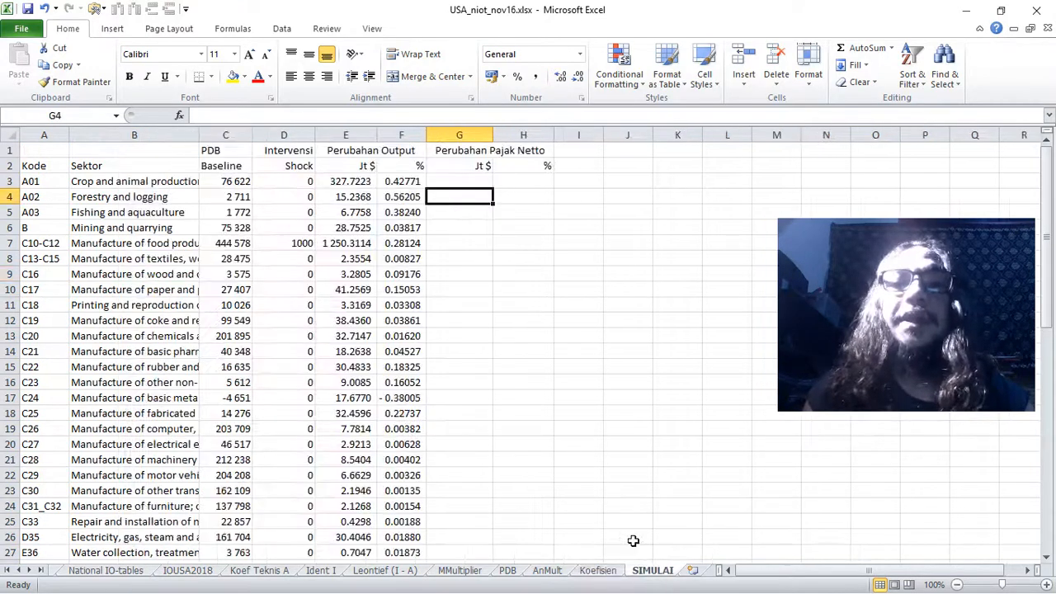
{"action": "left_click", "coordinate": [483, 180]}
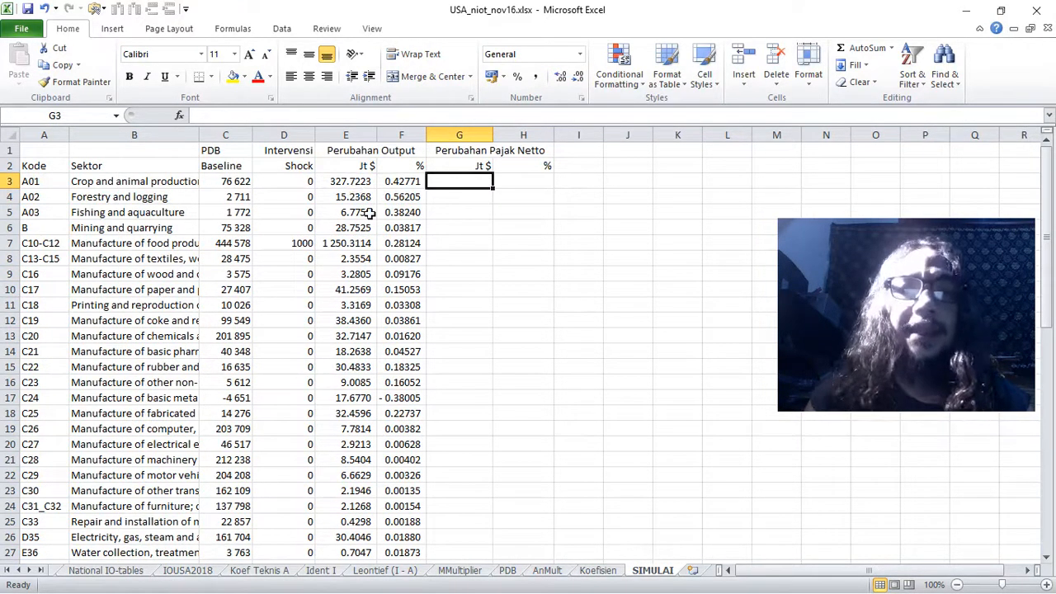
{"action": "left_click", "coordinate": [597, 570]}
{"action": "left_click_drag", "start_coordinate": [145, 181], "coordinate": [158, 279]}
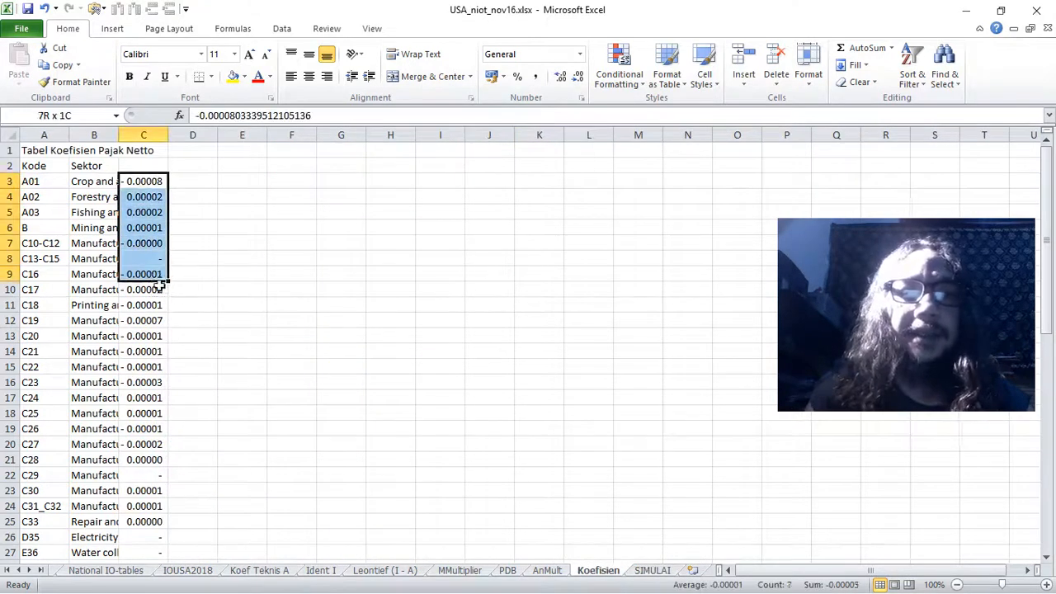
{"action": "left_click", "coordinate": [351, 349]}
{"action": "left_click", "coordinate": [664, 571]}
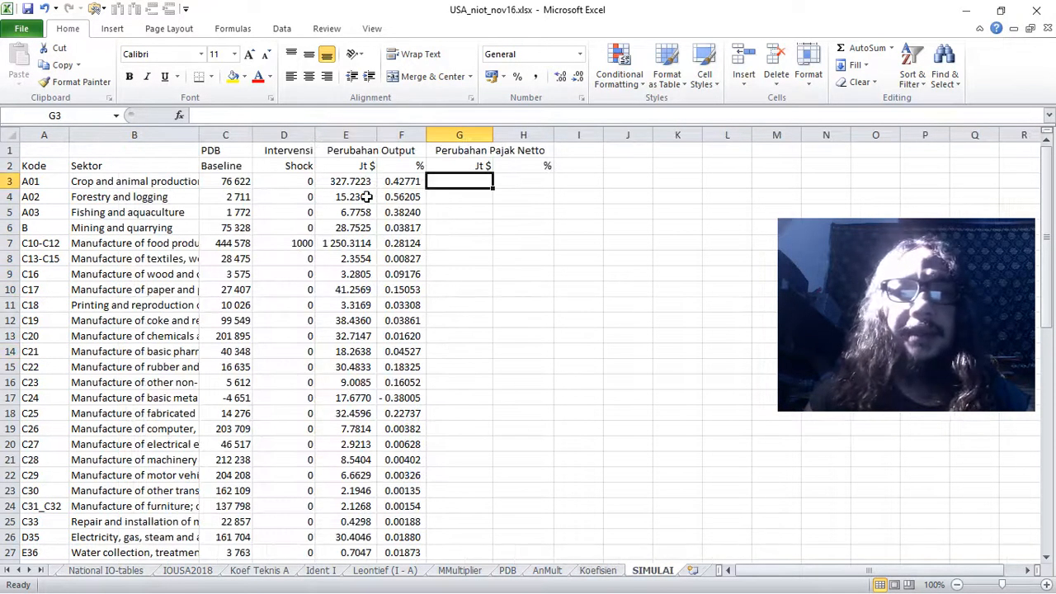
{"action": "left_click_drag", "start_coordinate": [353, 183], "coordinate": [363, 328]}
{"action": "left_click", "coordinate": [541, 325]}
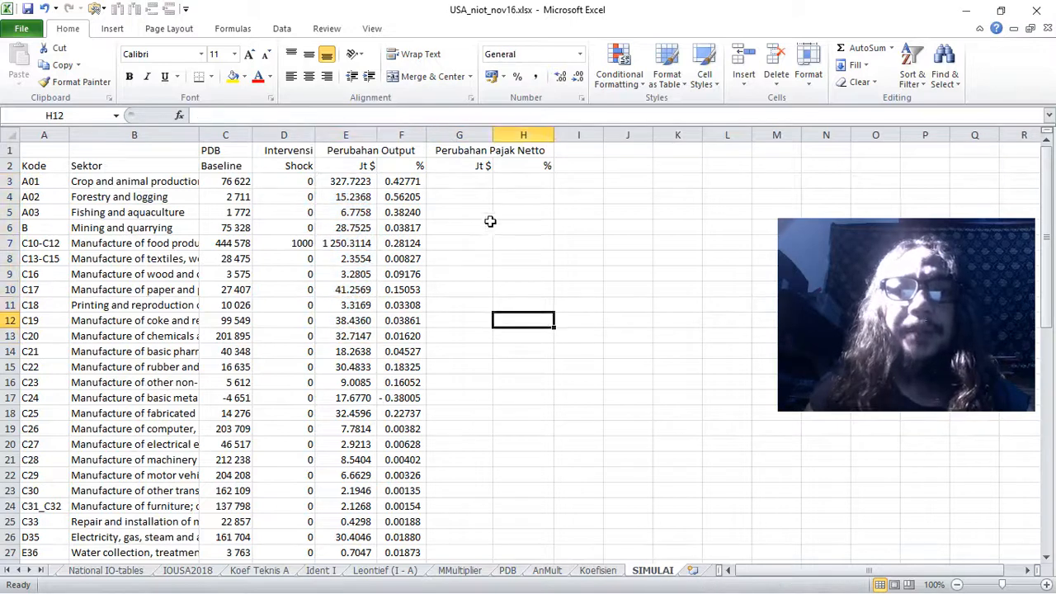
- Calculate the net tax change for sector A01 by entering =E3*Koefisien!C3 in G3 of the SIMULAI sheet
{"action": "left_click", "coordinate": [468, 186]}
{"action": "type", "text": "="}
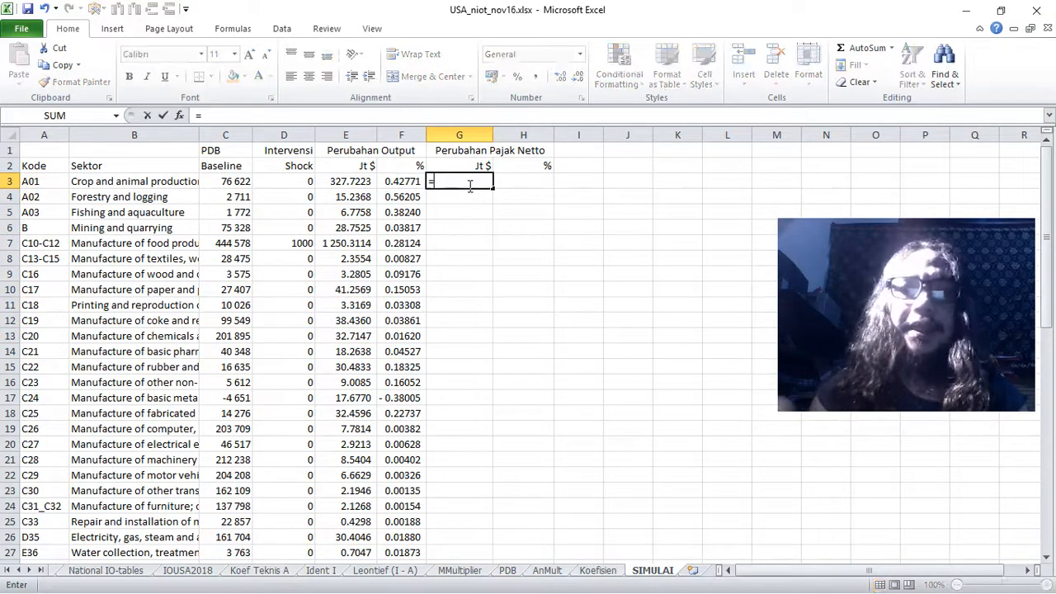
{"action": "left_click", "coordinate": [353, 185]}
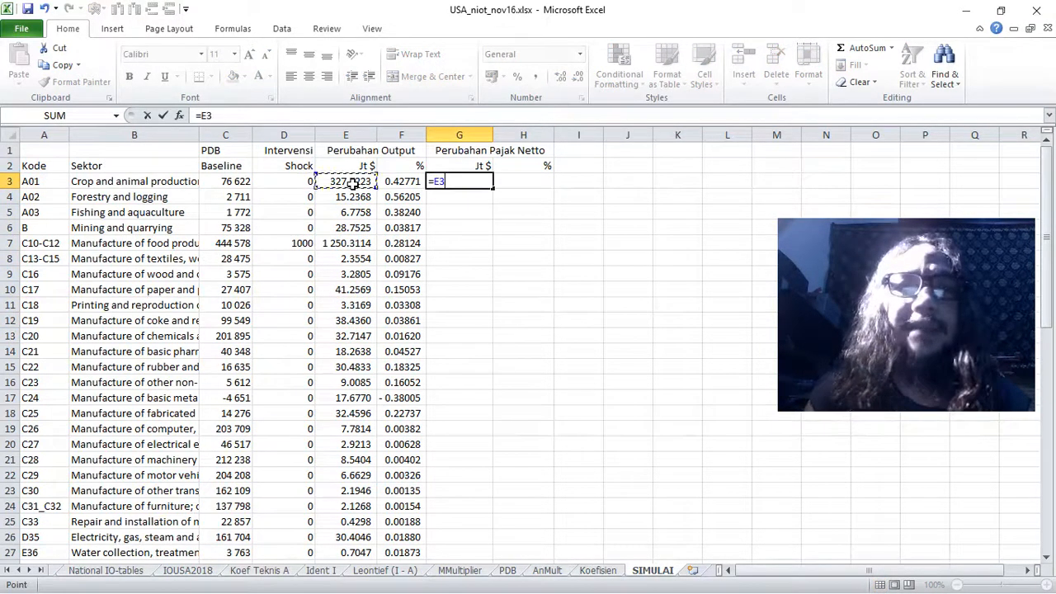
{"action": "type", "text": "*"}
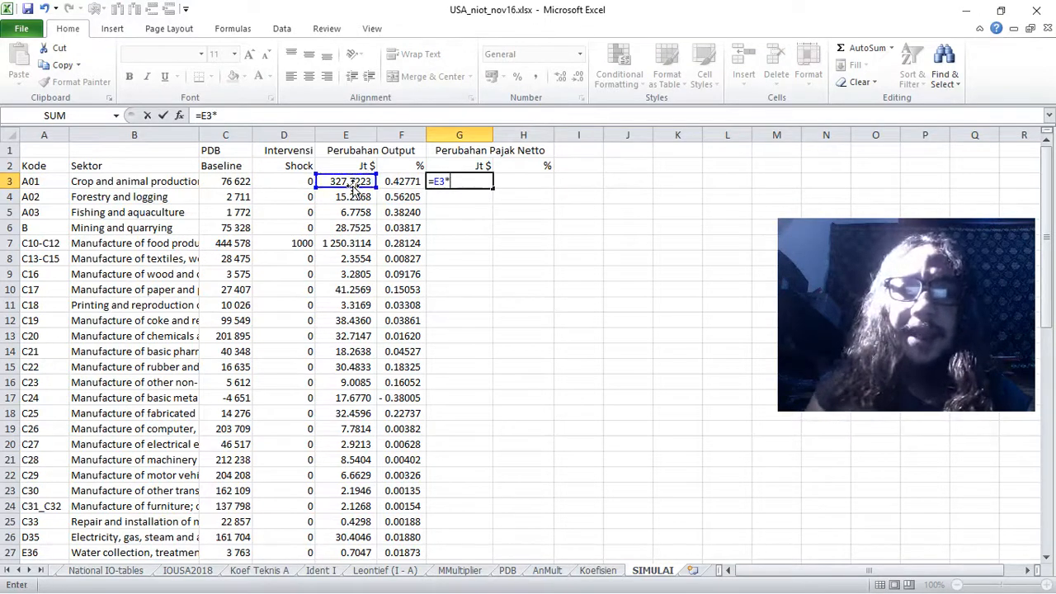
{"action": "left_click", "coordinate": [597, 570]}
{"action": "left_click", "coordinate": [157, 184]}
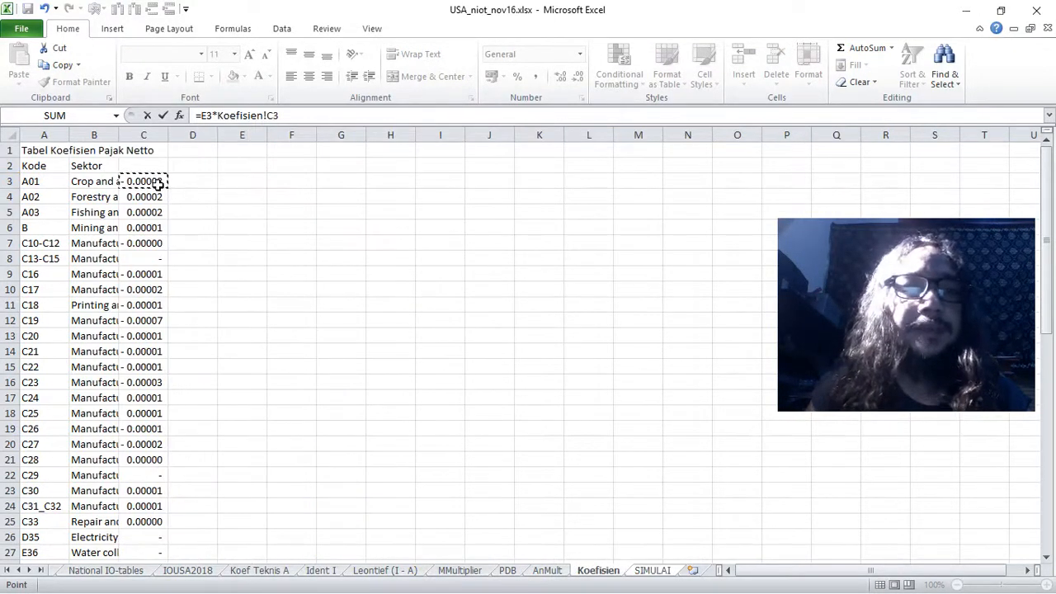
{"action": "key", "text": "Return"}
- Format G3 to four decimal places and fill its formula down through G58
{"action": "left_click", "coordinate": [478, 182]}
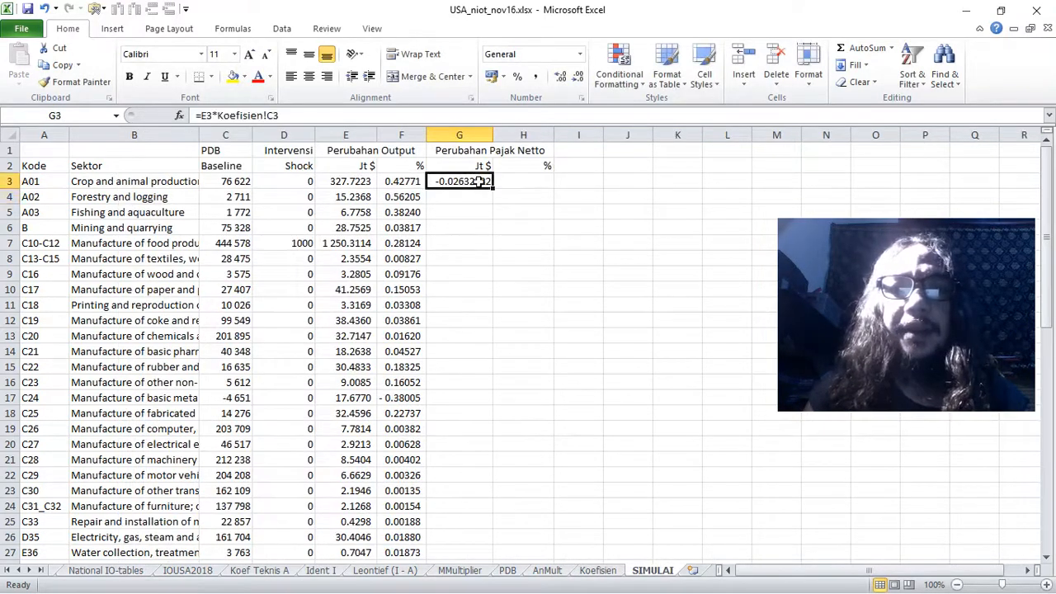
{"action": "left_click", "coordinate": [562, 77]}
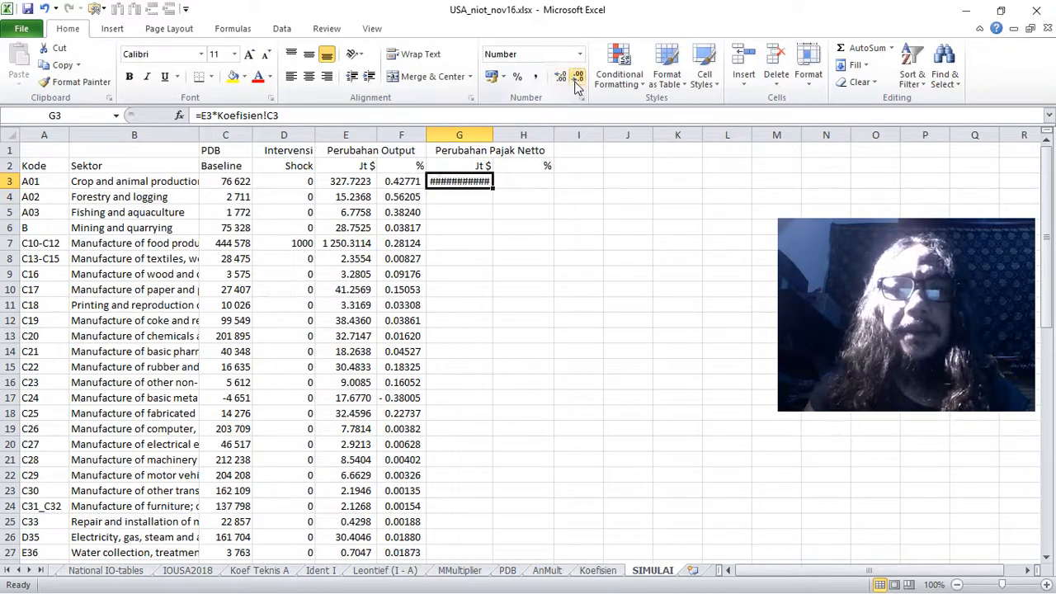
{"action": "left_click", "coordinate": [578, 77]}
{"action": "left_click", "coordinate": [577, 77]}
{"action": "left_click", "coordinate": [578, 78]}
{"action": "left_click", "coordinate": [577, 77]}
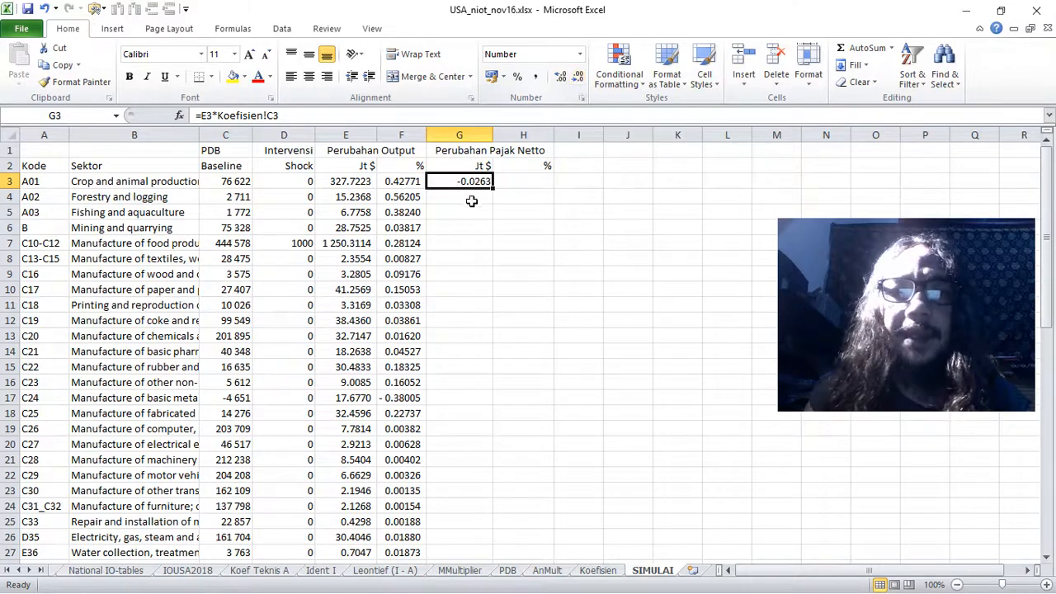
{"action": "left_click_drag", "start_coordinate": [492, 192], "coordinate": [480, 515]}
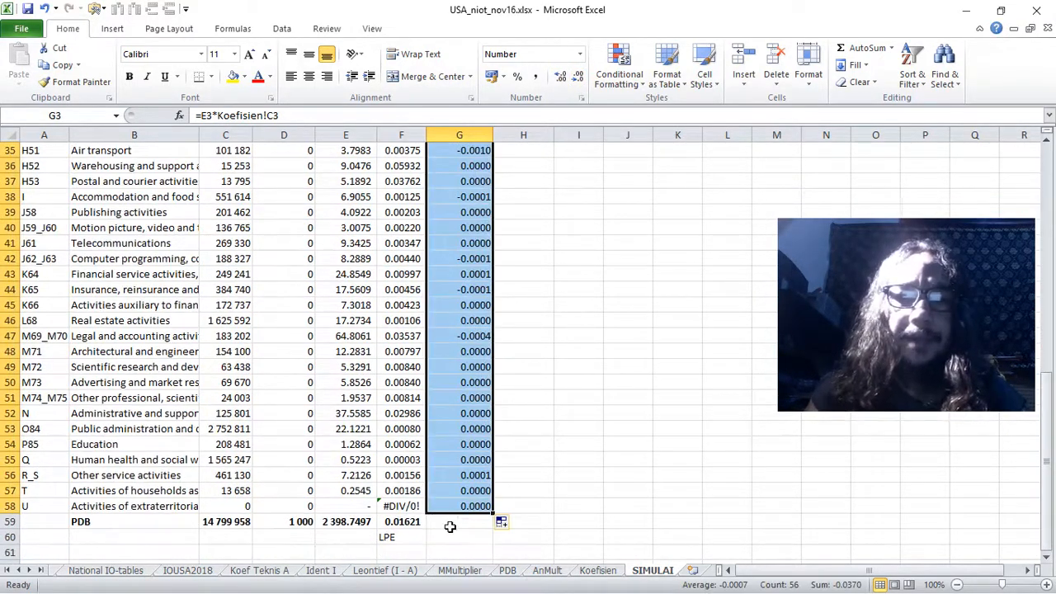
- Total the net tax changes in G59 of the SIMULAI sheet with =SUM(G3:G58)
{"action": "left_click", "coordinate": [448, 523]}
{"action": "left_click", "coordinate": [859, 48]}
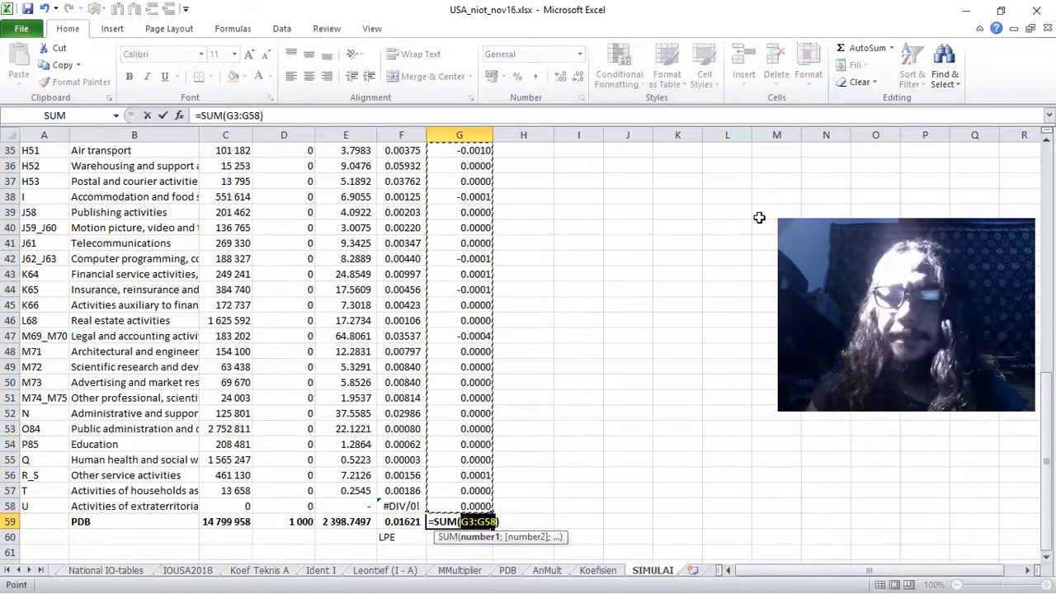
{"action": "key", "text": "Return"}
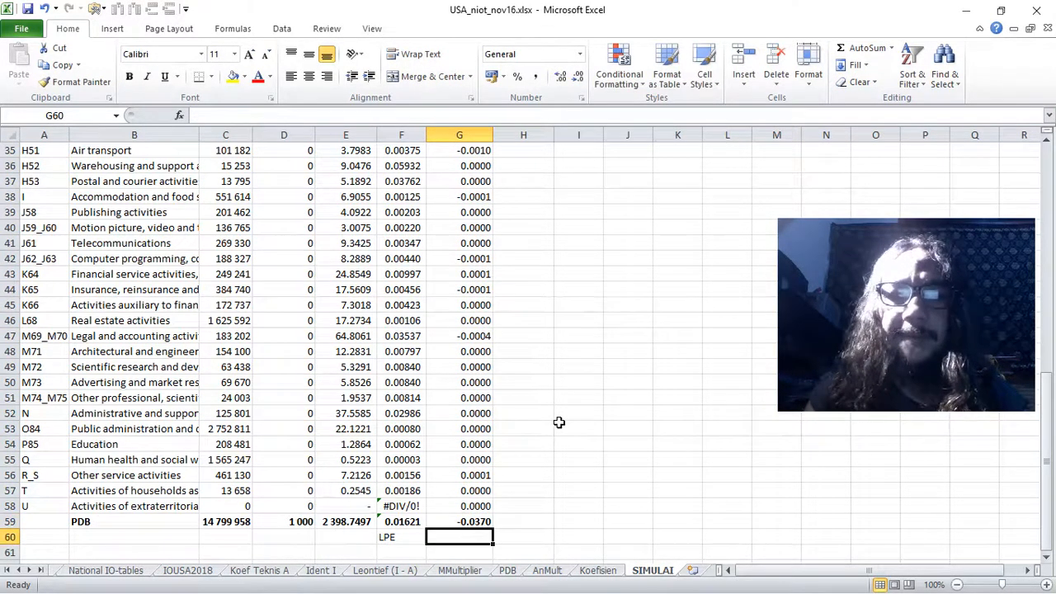
{"action": "scroll", "coordinate": [551, 409], "scroll_direction": "up", "scroll_amount": 11}
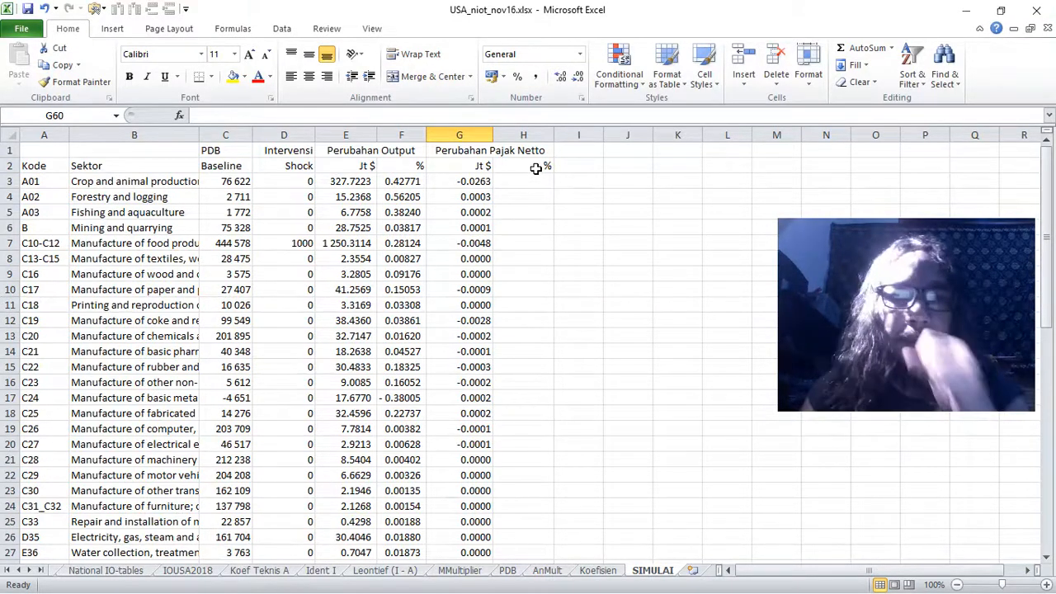
- Copy the taxes less subsidies on products values for all sectors, E61:BH61, from the IOUSA2018 sheet
{"action": "left_click", "coordinate": [606, 571]}
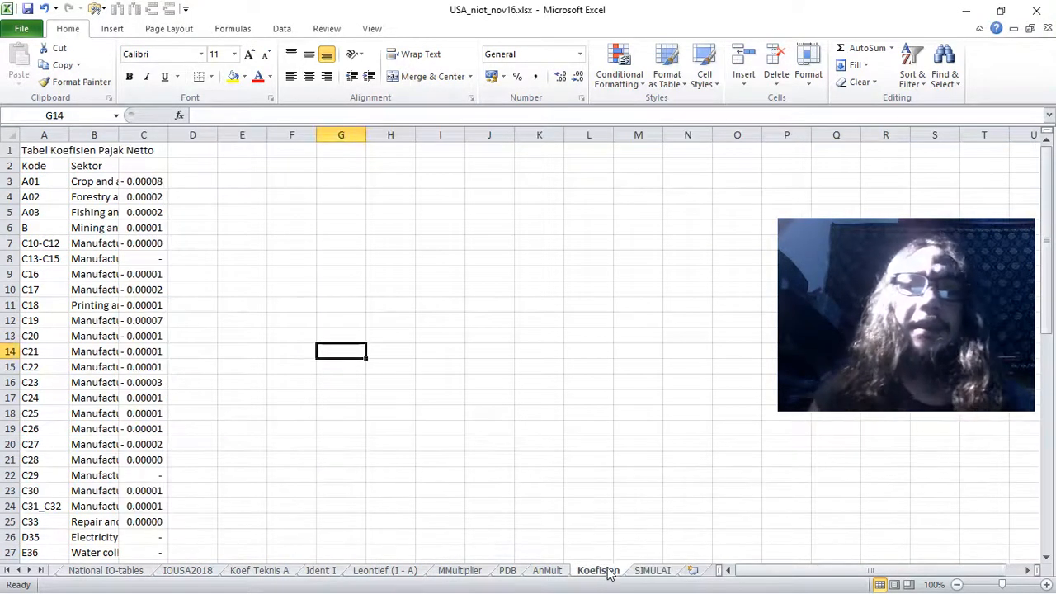
{"action": "left_click", "coordinate": [165, 571]}
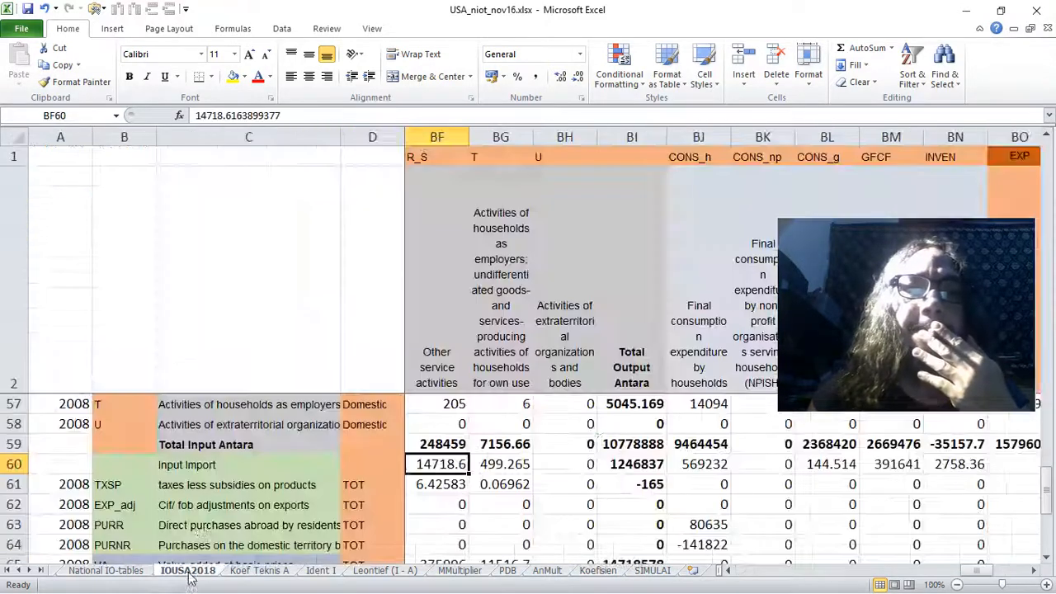
{"action": "scroll", "coordinate": [391, 414], "scroll_direction": "down", "scroll_amount": 2}
{"action": "scroll", "coordinate": [391, 414], "scroll_direction": "up", "scroll_amount": 2}
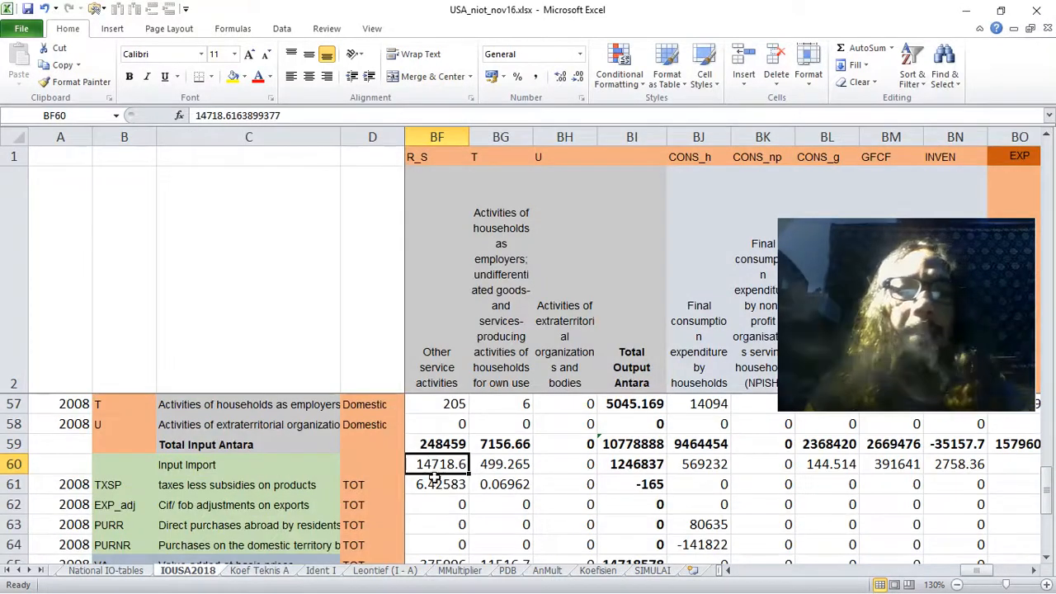
{"action": "left_click", "coordinate": [360, 479]}
{"action": "key", "text": "Right"}
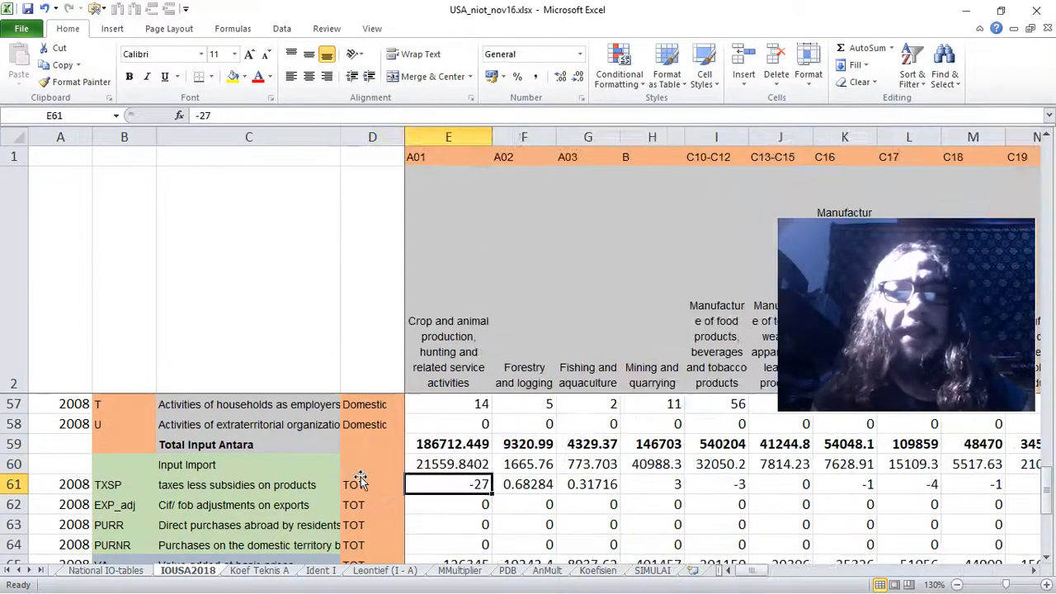
{"action": "key", "text": "shift+Right"}
{"action": "key", "text": "shift+Right"}
{"action": "key", "text": "shift+Right"}
{"action": "key", "text": "shift+Right"}
{"action": "key", "text": "shift+Right"}
{"action": "key", "text": "shift+Right"}
{"action": "key", "text": "shift+Right"}
{"action": "key", "text": "shift+Right"}
{"action": "key", "text": "shift+Right"}
{"action": "key", "text": "shift+Right"}
{"action": "key", "text": "shift+Right"}
{"action": "key", "text": "shift+Right"}
{"action": "key", "text": "shift+Right"}
{"action": "key", "text": "shift+Right"}
{"action": "key", "text": "shift+Right"}
{"action": "key", "text": "shift+Right"}
{"action": "key", "text": "shift+Right"}
{"action": "key", "text": "shift+Right"}
{"action": "key", "text": "shift+Right"}
{"action": "key", "text": "shift+Right"}
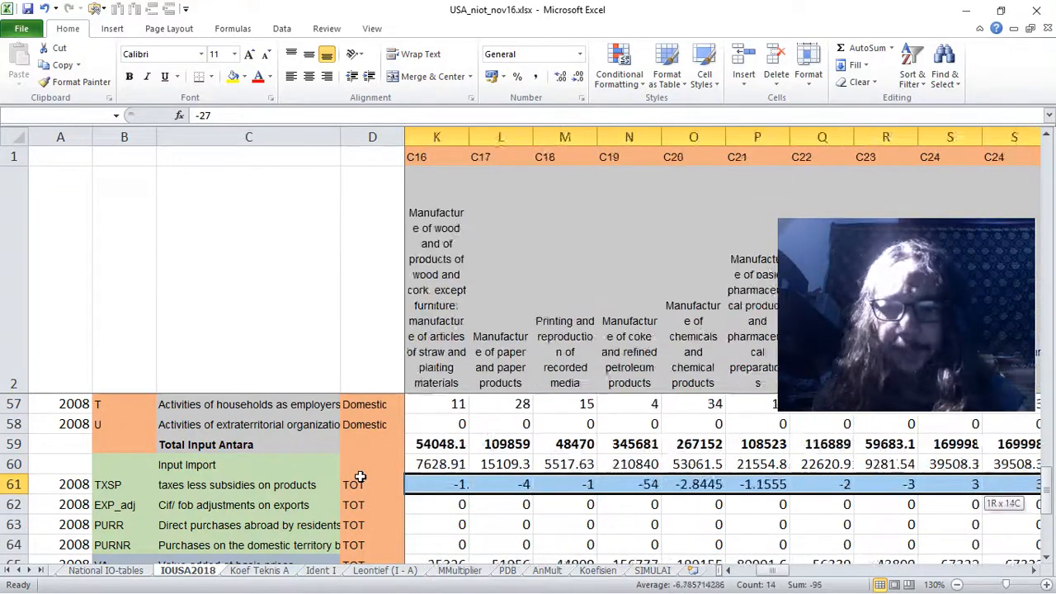
{"action": "key", "text": "shift+Right"}
{"action": "key", "text": "shift+Right"}
{"action": "key", "text": "shift+Right"}
{"action": "key", "text": "shift+Right"}
{"action": "key", "text": "shift+Right"}
{"action": "key", "text": "shift+Right"}
{"action": "key", "text": "shift+Right"}
{"action": "key", "text": "shift+Right"}
{"action": "key", "text": "shift+Right"}
{"action": "key", "text": "shift+Right"}
{"action": "key", "text": "shift+Right"}
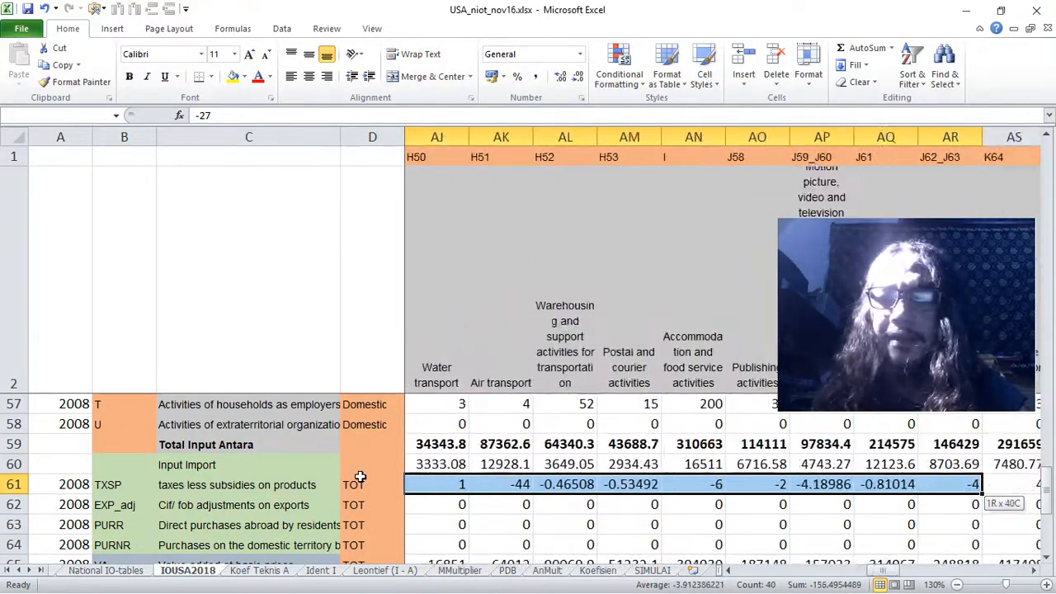
{"action": "key", "text": "shift+Right"}
{"action": "key", "text": "shift+Right"}
{"action": "key", "text": "shift+Right"}
{"action": "key", "text": "shift+Right"}
{"action": "key", "text": "shift+Right"}
{"action": "key", "text": "shift+Right"}
{"action": "key", "text": "shift+Right"}
{"action": "key", "text": "shift+Right"}
{"action": "key", "text": "shift+Right"}
{"action": "key", "text": "shift+Right"}
{"action": "key", "text": "shift+Right"}
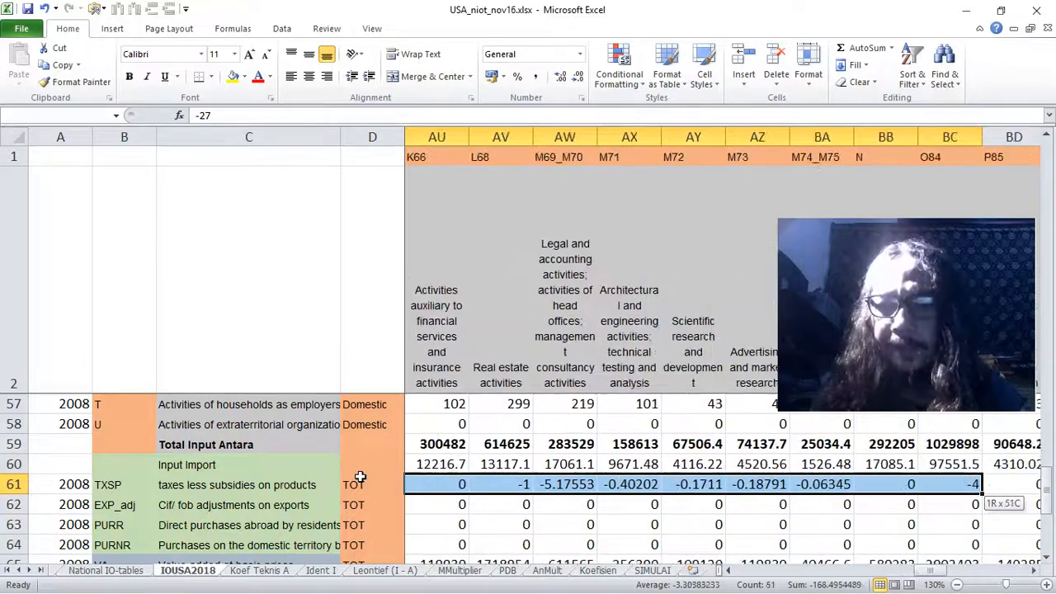
{"action": "key", "text": "shift+Right"}
{"action": "key", "text": "shift+Right"}
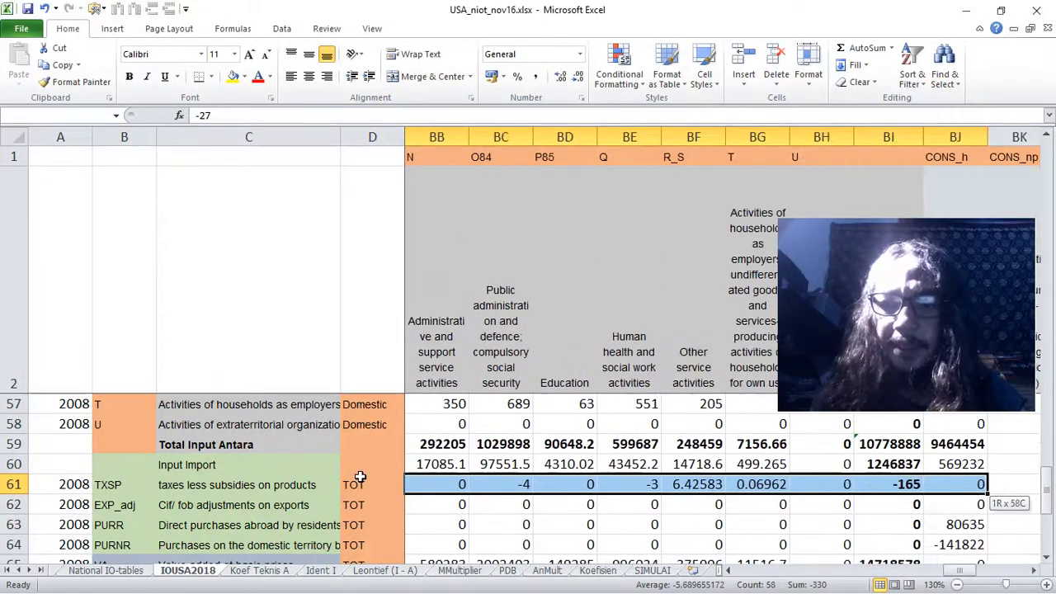
{"action": "key", "text": "shift+Left"}
{"action": "key", "text": "shift+Left"}
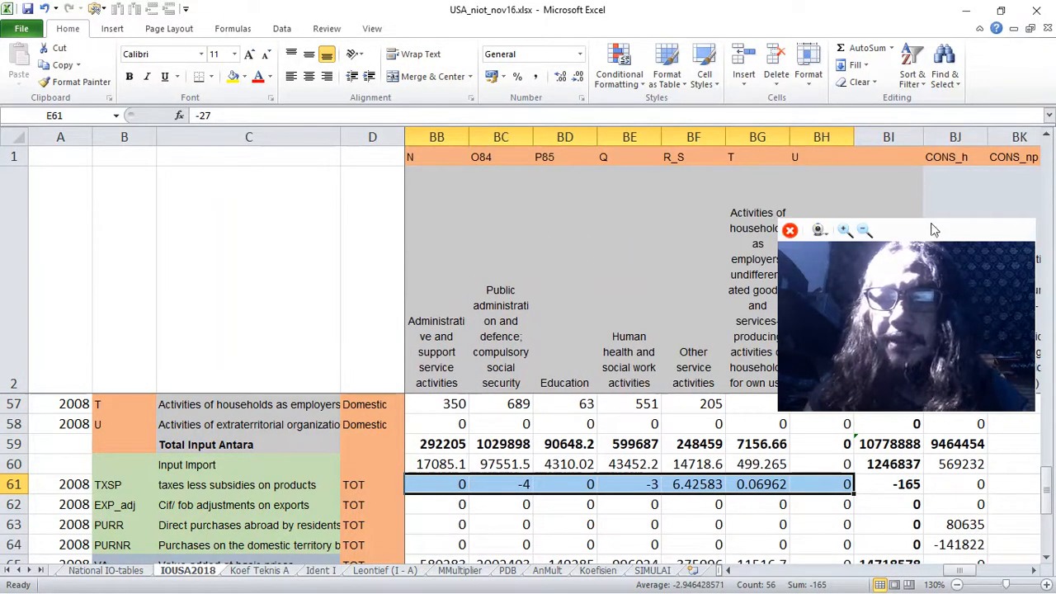
{"action": "left_click_drag", "start_coordinate": [941, 218], "coordinate": [616, 218]}
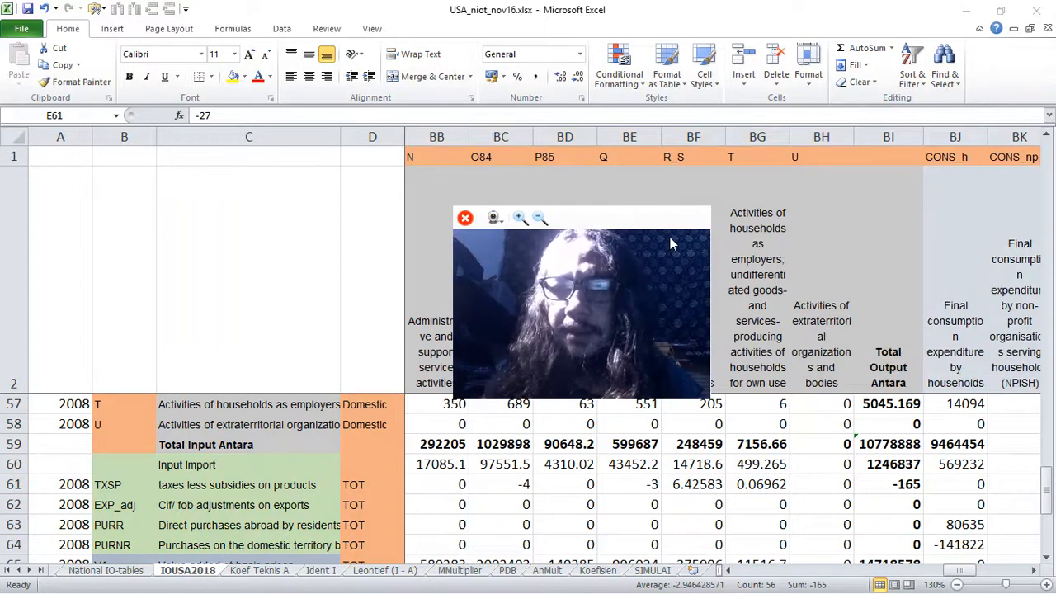
{"action": "left_click", "coordinate": [894, 483]}
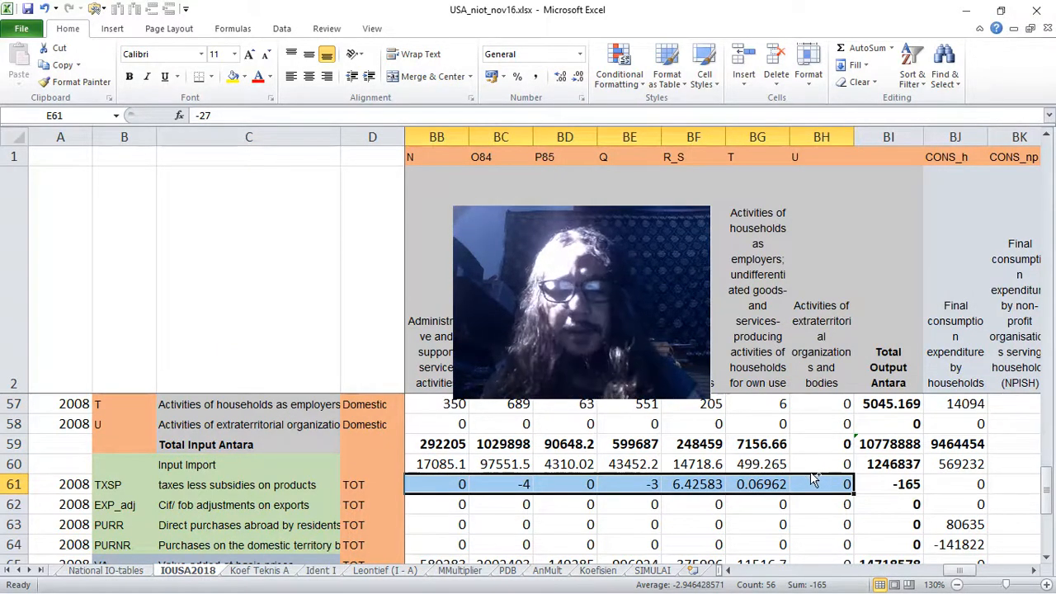
{"action": "key", "text": "ctrl+c"}
- Paste the copied tax row transposed into the Koefisien sheet, starting at D3, and check the pasted column through row 58
{"action": "left_click", "coordinate": [592, 569]}
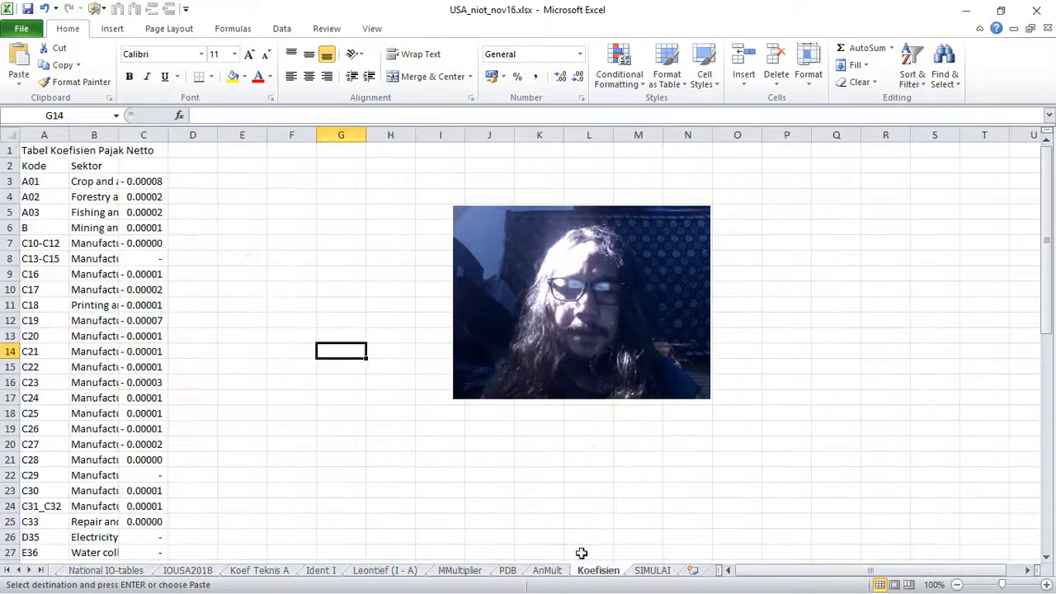
{"action": "left_click", "coordinate": [196, 182]}
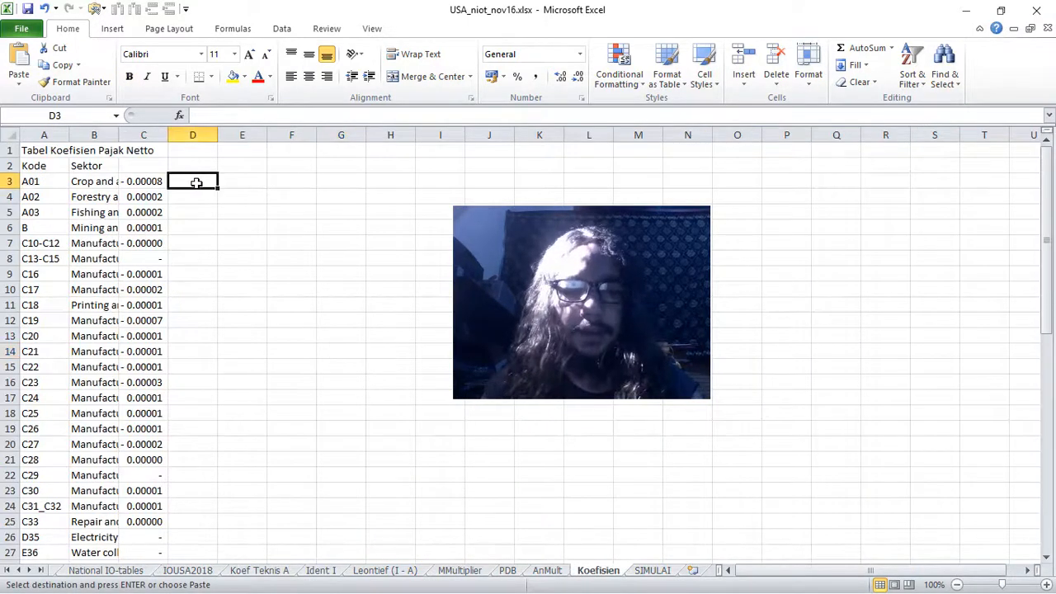
{"action": "key", "text": "ctrl+alt+v"}
{"action": "key", "text": "e"}
{"action": "key", "text": "Return"}
{"action": "scroll", "coordinate": [337, 344], "scroll_direction": "down", "scroll_amount": 15}
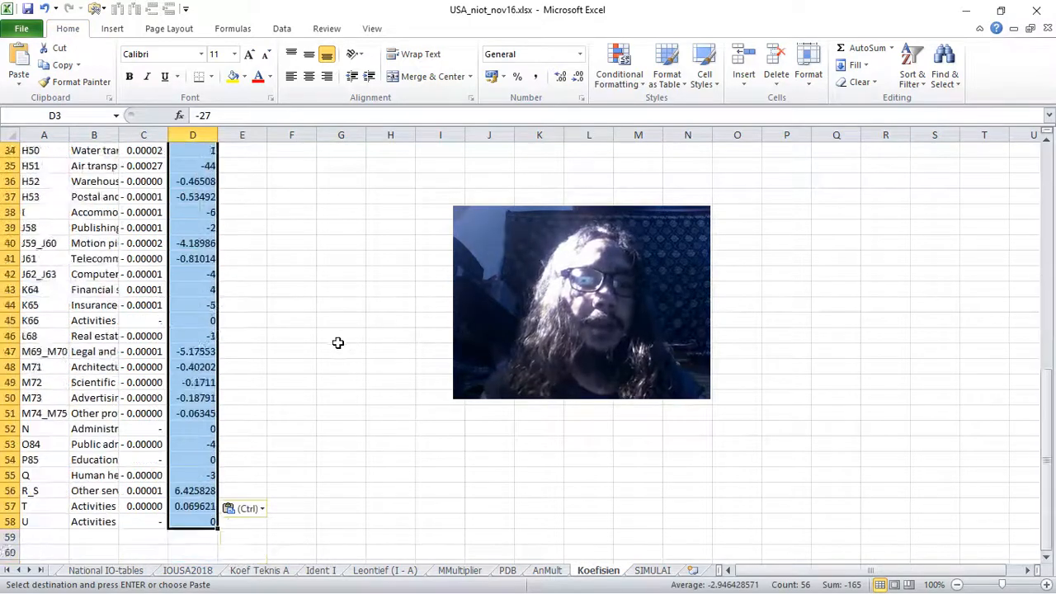
{"action": "scroll", "coordinate": [298, 323], "scroll_direction": "up", "scroll_amount": 7}
{"action": "scroll", "coordinate": [298, 322], "scroll_direction": "up", "scroll_amount": 9}
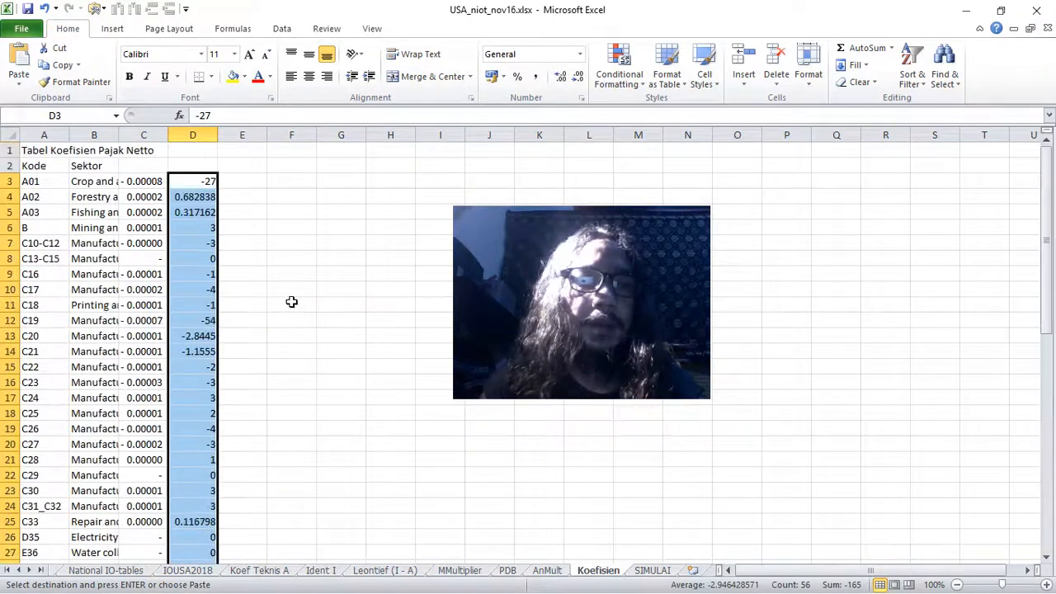
- Label the pasted tax column with the header Baseline Pajak in D2
{"action": "left_click", "coordinate": [200, 167]}
{"action": "type", "text": "Base"}
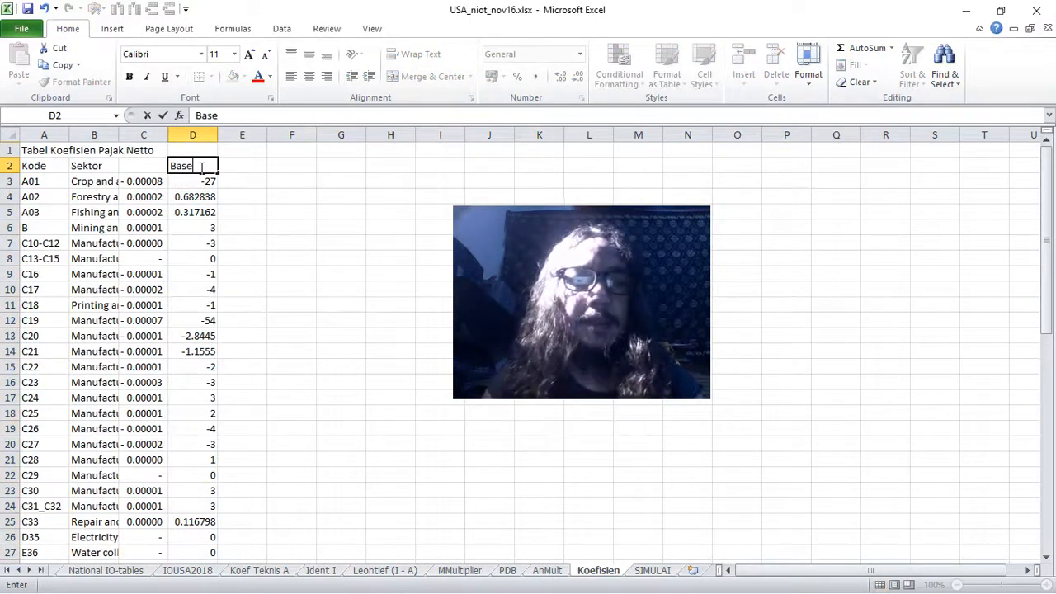
{"action": "type", "text": "line Pajak"}
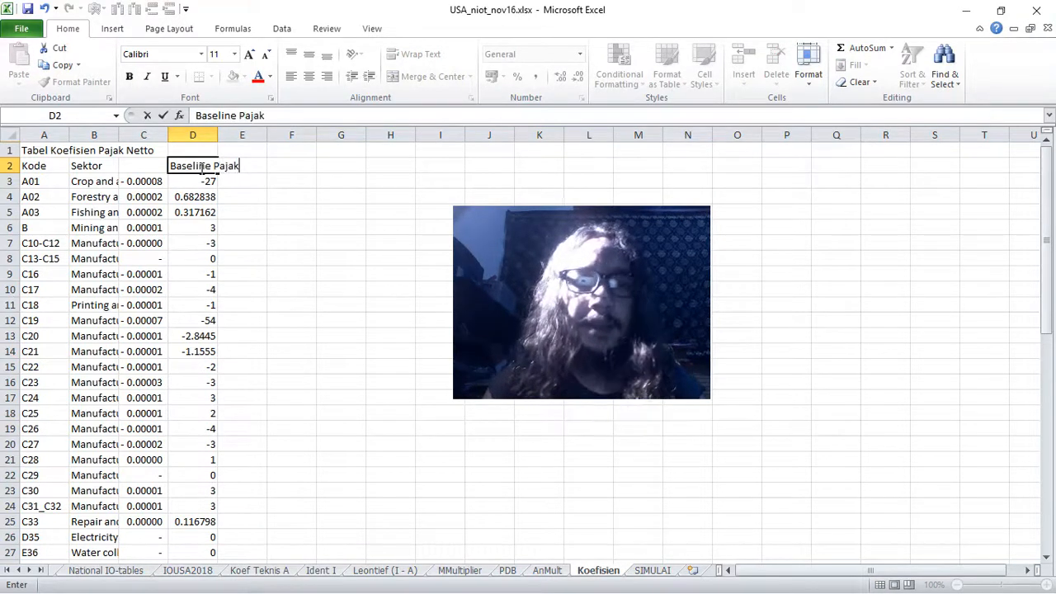
{"action": "key", "text": "Return"}
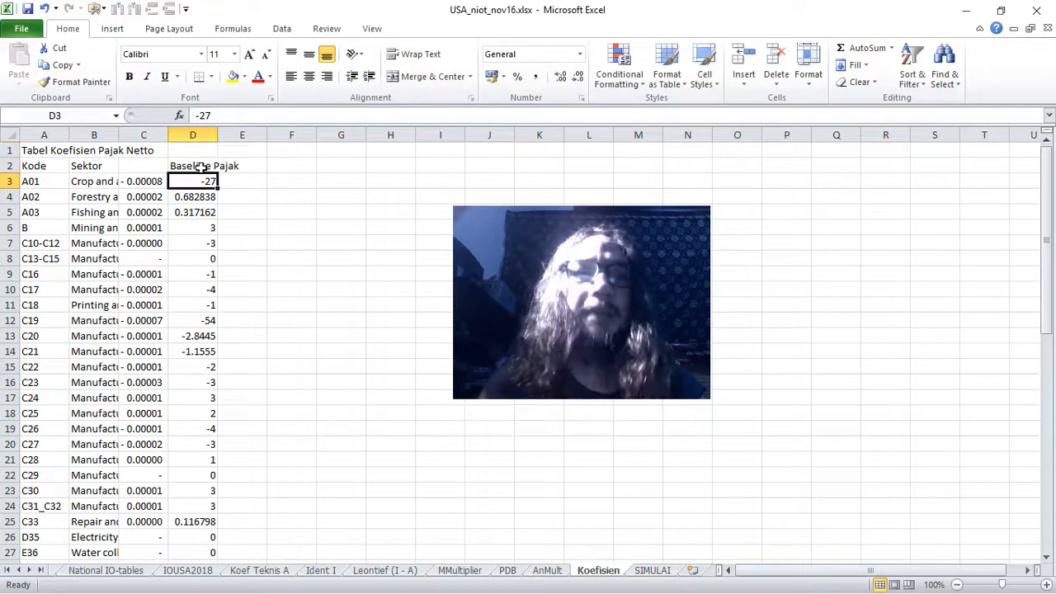
- Calculate sector A01's percentage net tax change by entering =G3/Koefisien!D3*100 in H3 of the SIMULAI sheet
{"action": "left_click", "coordinate": [655, 570]}
{"action": "left_click_drag", "start_coordinate": [600, 207], "coordinate": [959, 221]}
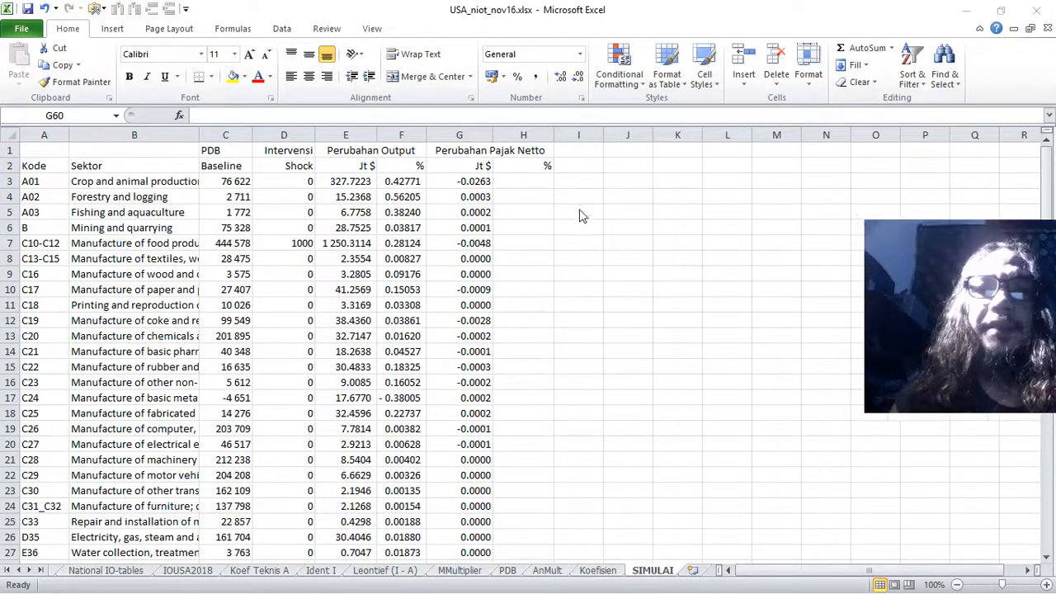
{"action": "left_click", "coordinate": [541, 183]}
{"action": "type", "text": "="}
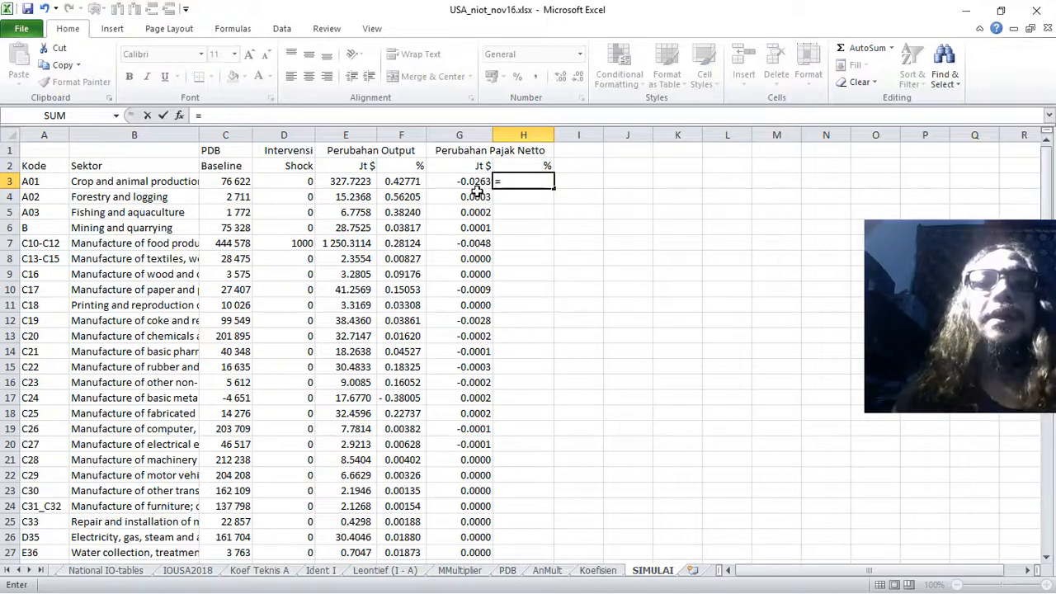
{"action": "left_click", "coordinate": [471, 183]}
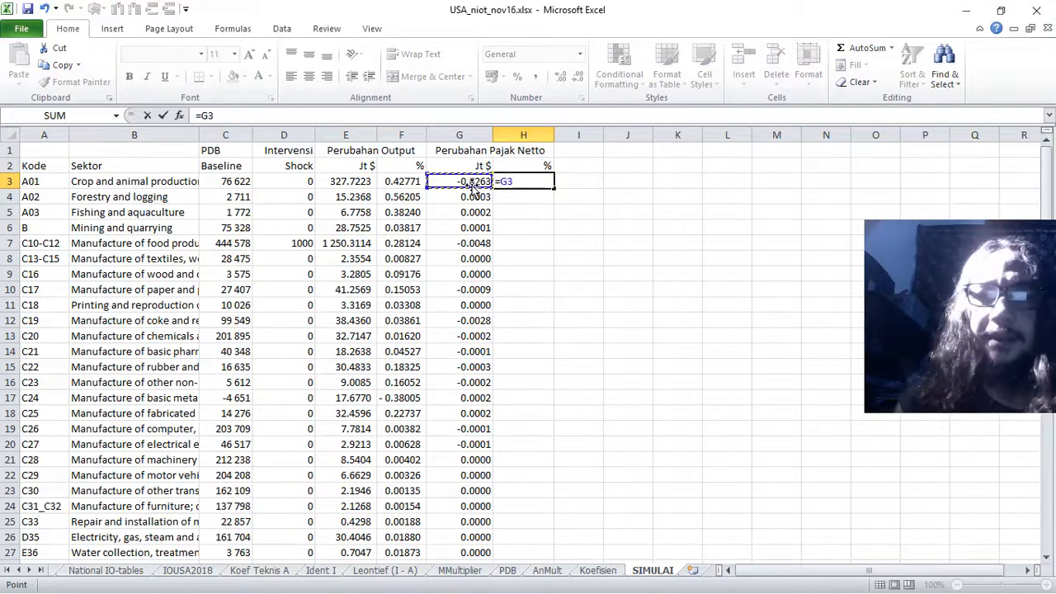
{"action": "type", "text": "/"}
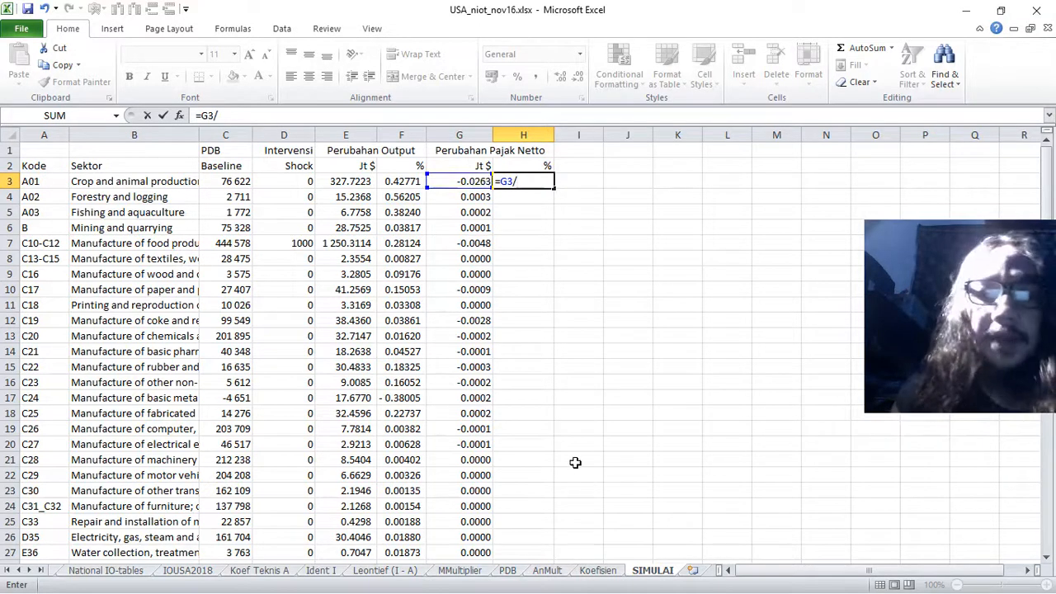
{"action": "left_click", "coordinate": [597, 570]}
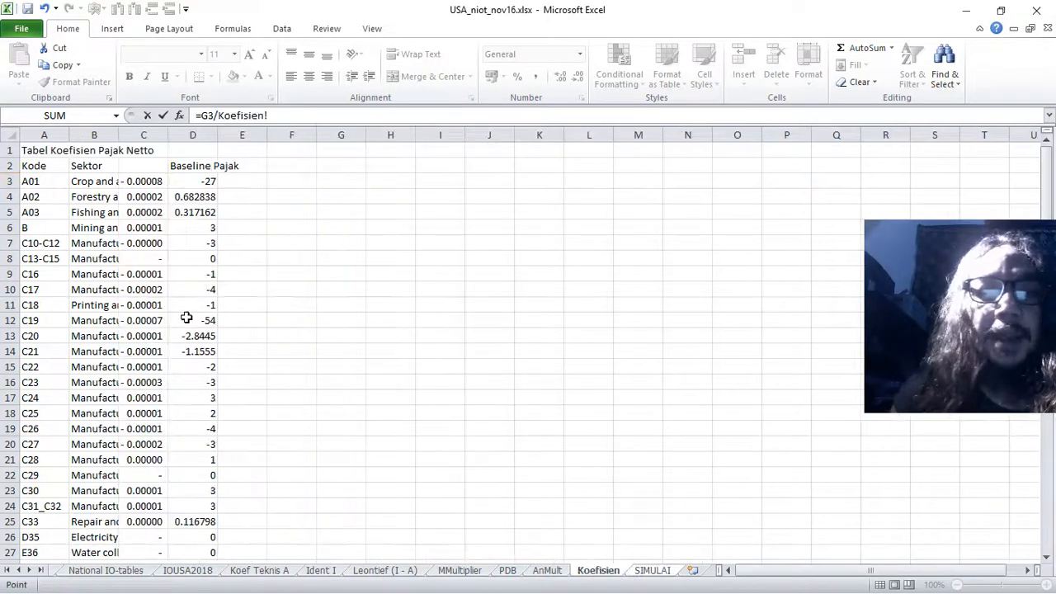
{"action": "left_click", "coordinate": [193, 182]}
{"action": "type", "text": "*100"}
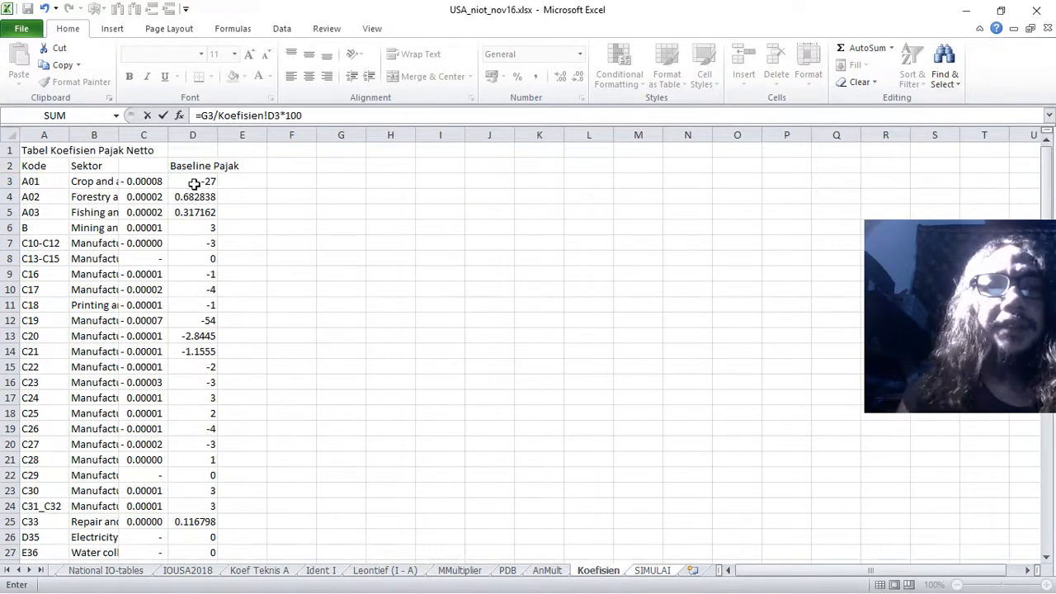
{"action": "key", "text": "Return"}
- Format H3 to two decimal places and fill its formula down through H59
{"action": "left_click", "coordinate": [532, 182]}
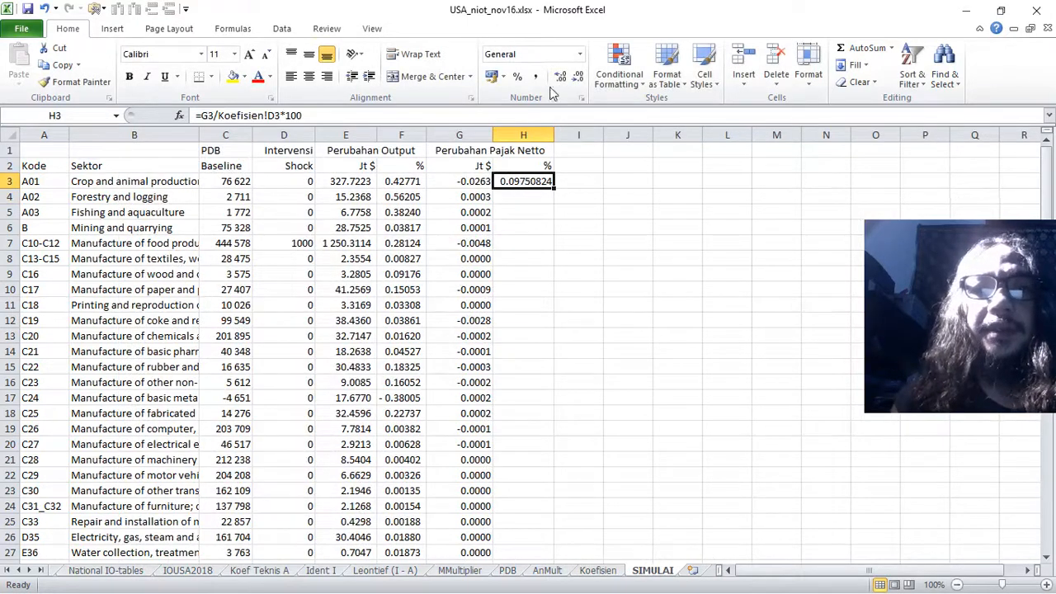
{"action": "left_click", "coordinate": [579, 76]}
{"action": "left_click", "coordinate": [580, 75]}
{"action": "left_click", "coordinate": [579, 76]}
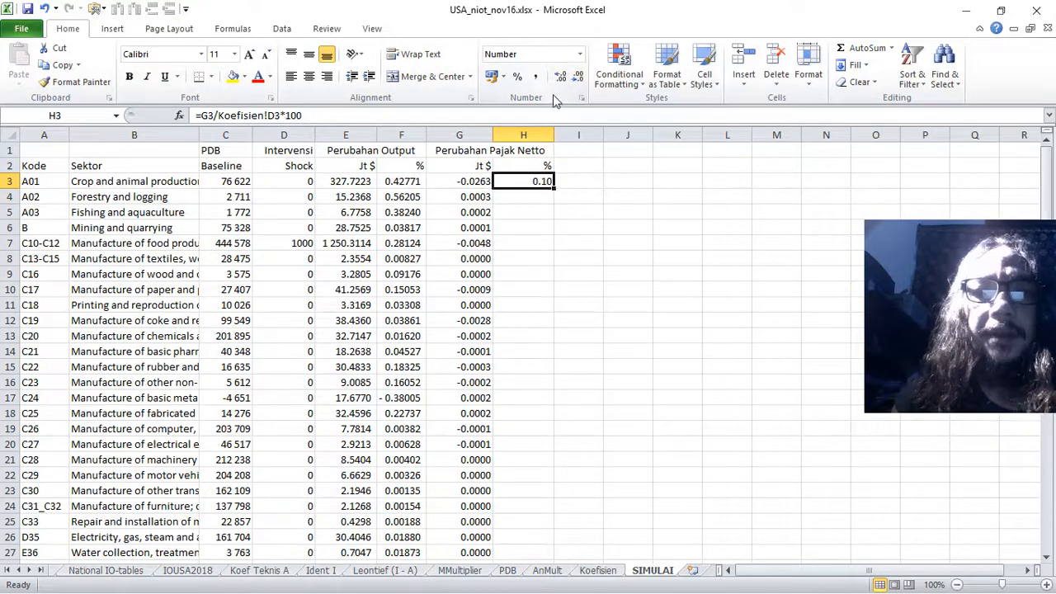
{"action": "left_click_drag", "start_coordinate": [555, 190], "coordinate": [554, 526]}
- Replace the formula in the PDB row's H59 with =G59/Koefisien!D59
{"action": "left_click", "coordinate": [538, 522]}
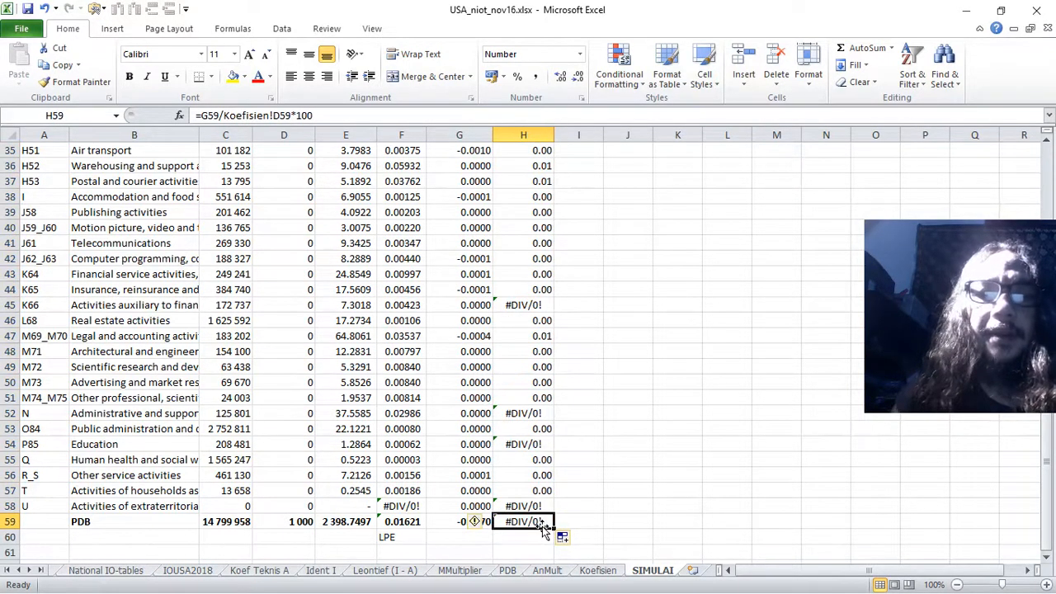
{"action": "type", "text": "="}
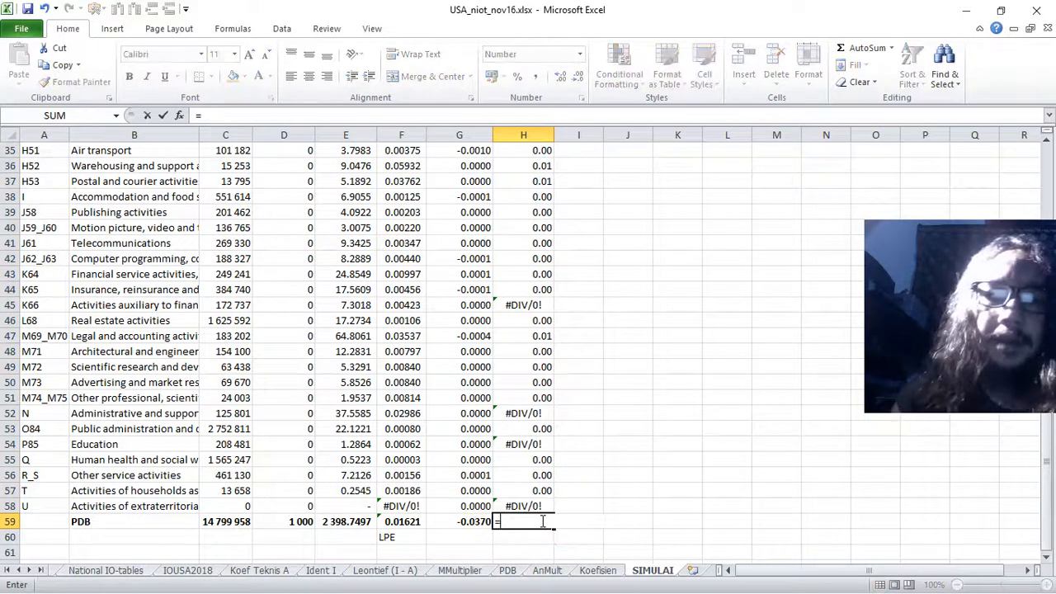
{"action": "left_click", "coordinate": [461, 524]}
{"action": "type", "text": "/"}
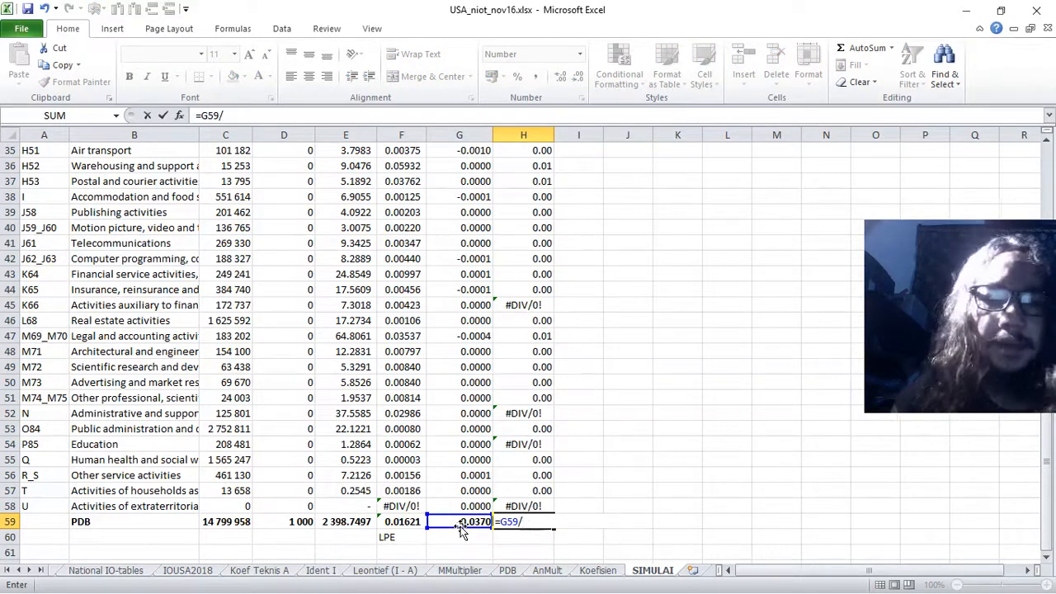
{"action": "left_click", "coordinate": [590, 570]}
{"action": "scroll", "coordinate": [323, 464], "scroll_direction": "down", "scroll_amount": 15}
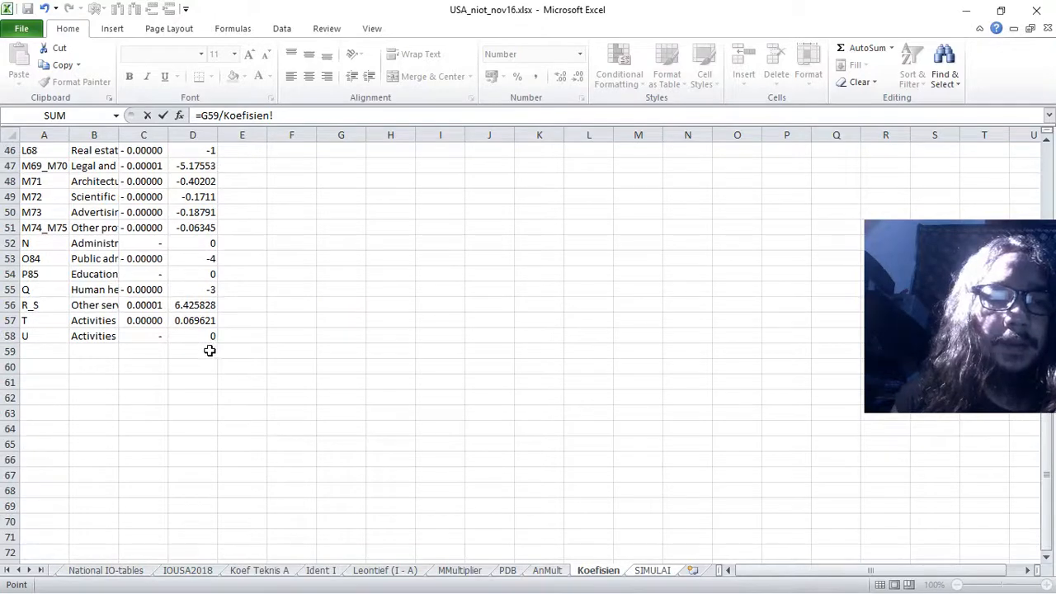
{"action": "left_click", "coordinate": [210, 351]}
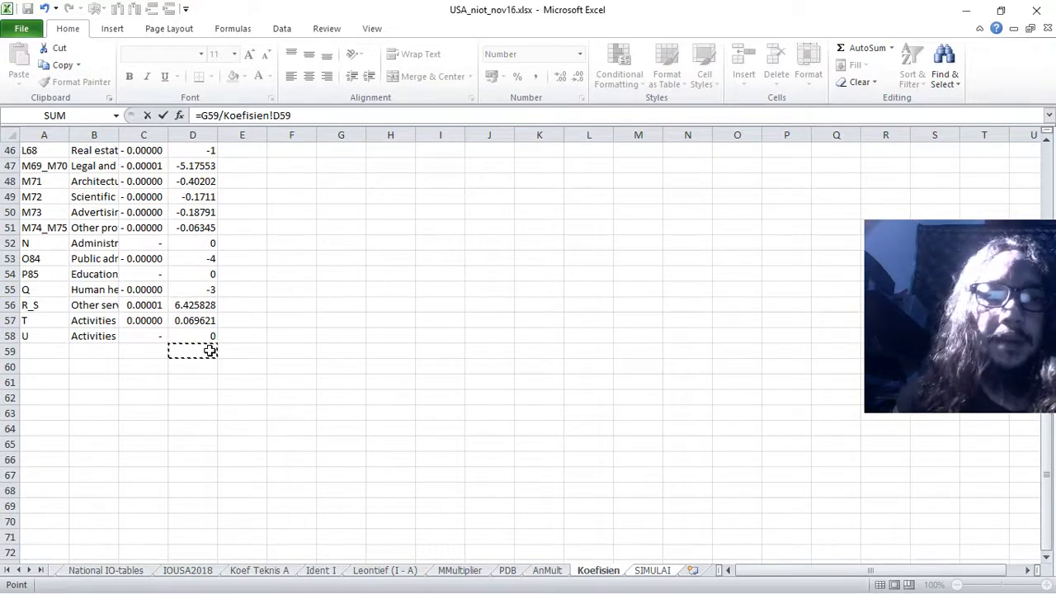
{"action": "key", "text": "Return"}
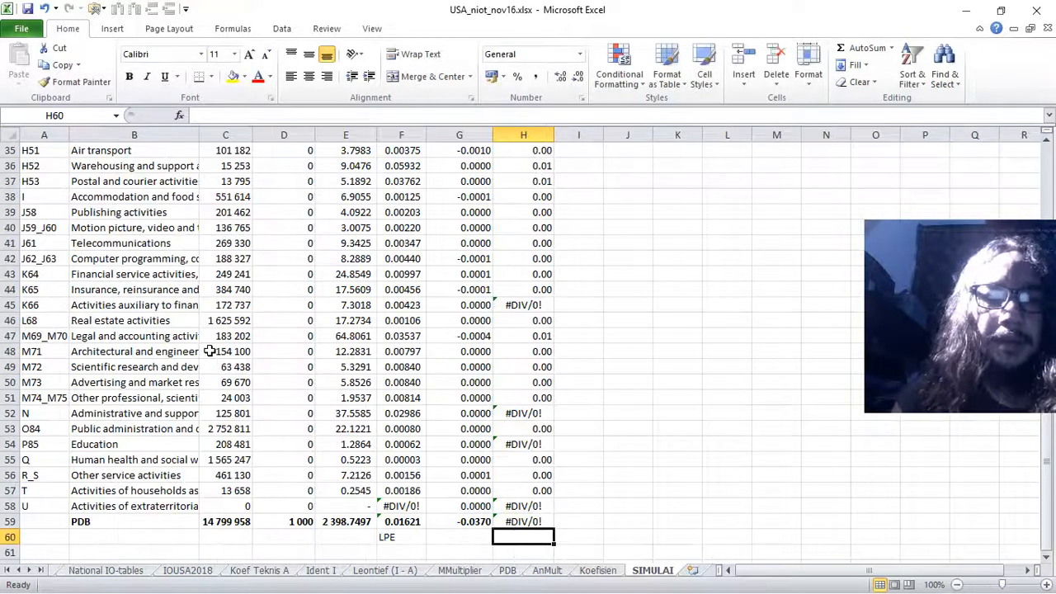
- Total the Baseline Pajak column on the Koefisien sheet by entering =SUM(D3:D58) in D59
{"action": "left_click", "coordinate": [614, 571]}
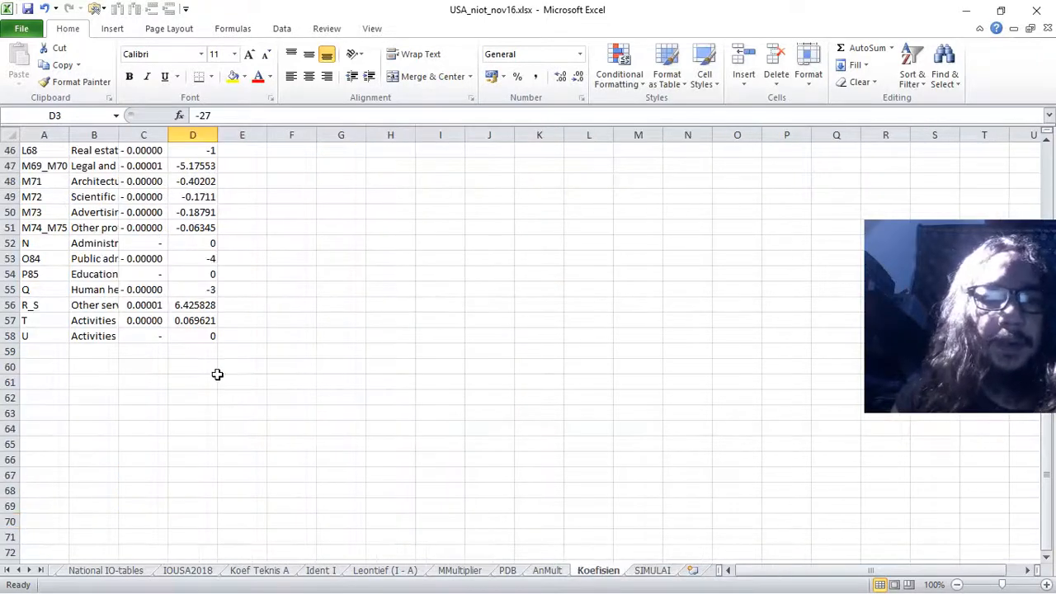
{"action": "left_click", "coordinate": [206, 350]}
{"action": "left_click", "coordinate": [862, 47]}
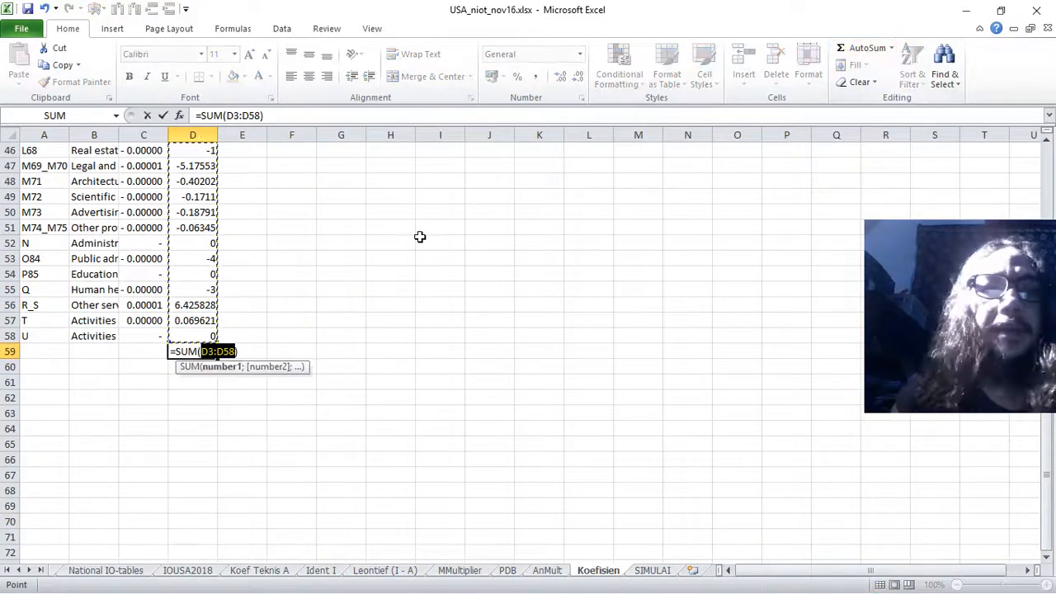
{"action": "scroll", "coordinate": [417, 236], "scroll_direction": "up", "scroll_amount": 15}
{"action": "key", "text": "Return"}
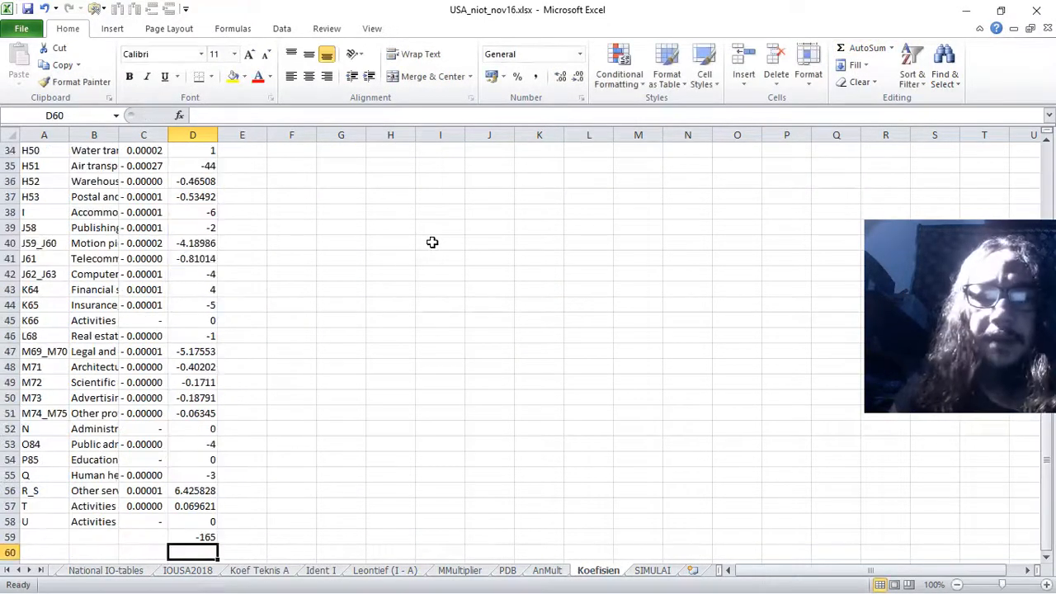
- Examine the Perubahan Pajak Netto percentages on the SIMULAI sheet, checking the formulas in H59, H22 and H8
{"action": "left_click", "coordinate": [652, 570]}
{"action": "scroll", "coordinate": [566, 438], "scroll_direction": "down", "scroll_amount": 2}
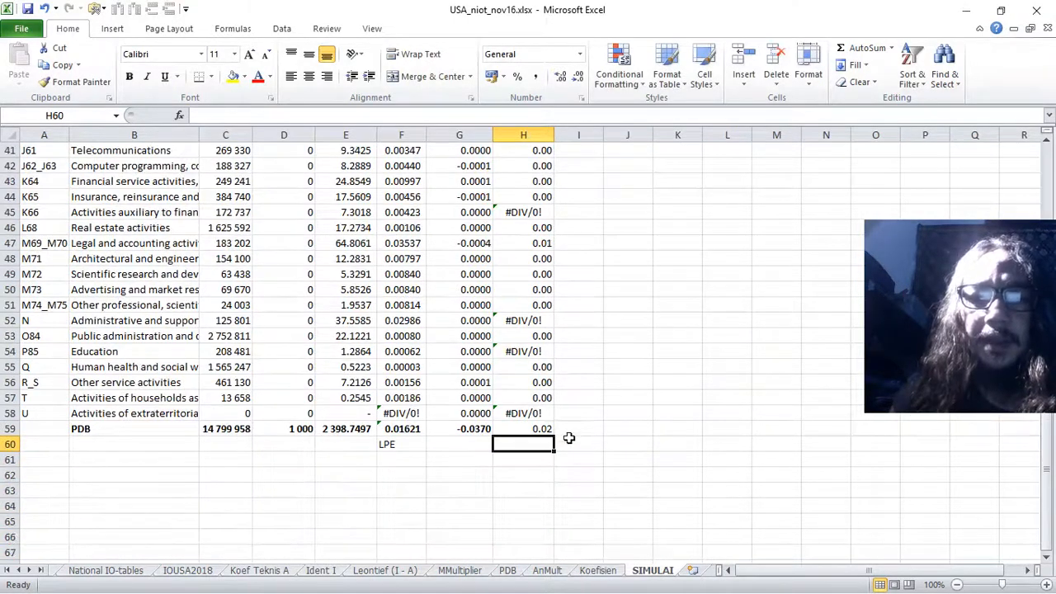
{"action": "left_click", "coordinate": [541, 429]}
{"action": "scroll", "coordinate": [551, 386], "scroll_direction": "up", "scroll_amount": 7}
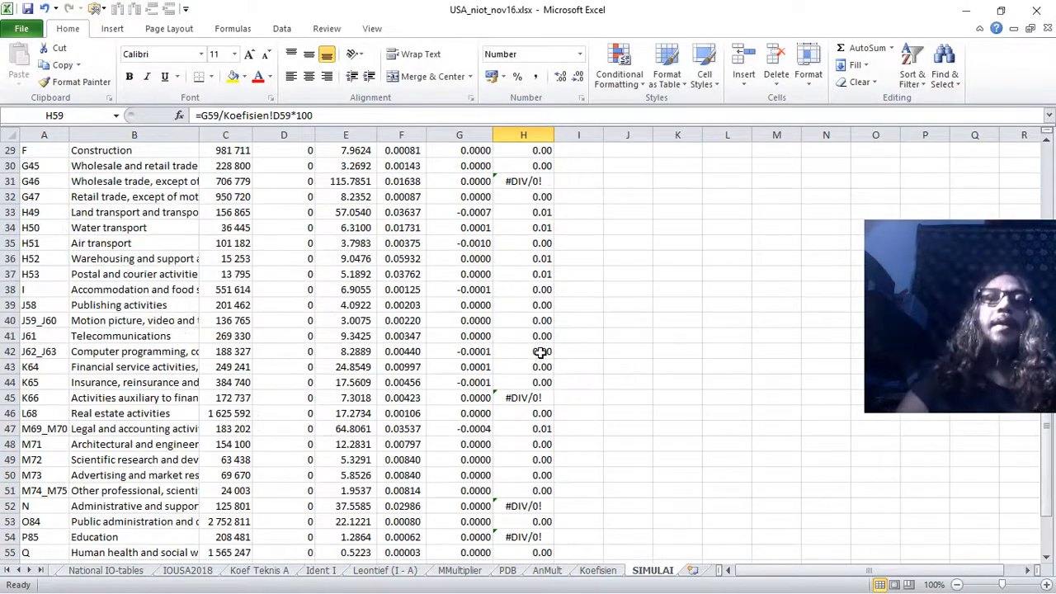
{"action": "left_click", "coordinate": [527, 180]}
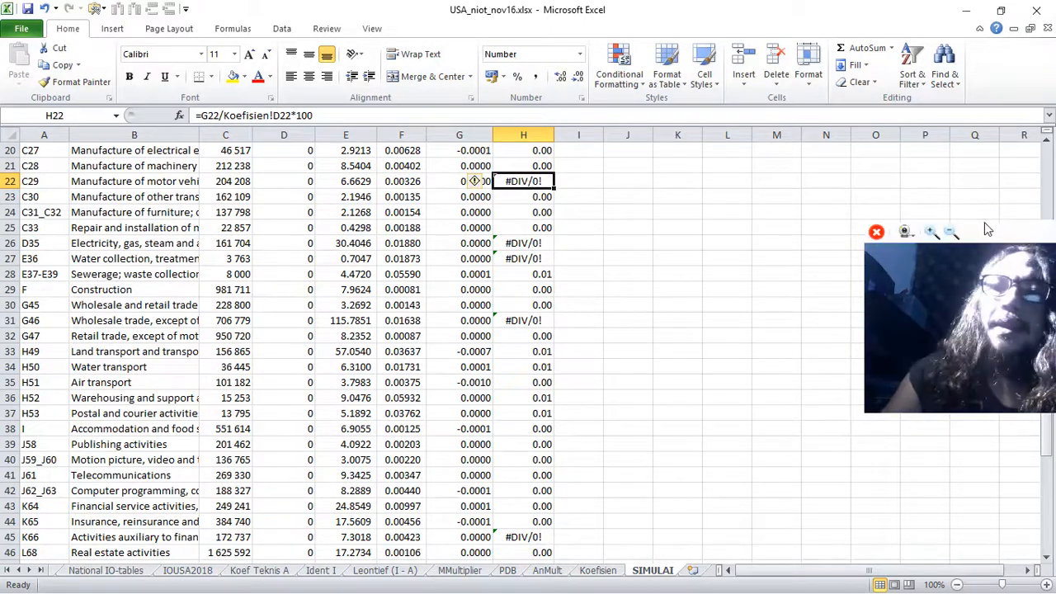
{"action": "left_click_drag", "start_coordinate": [997, 231], "coordinate": [907, 230]}
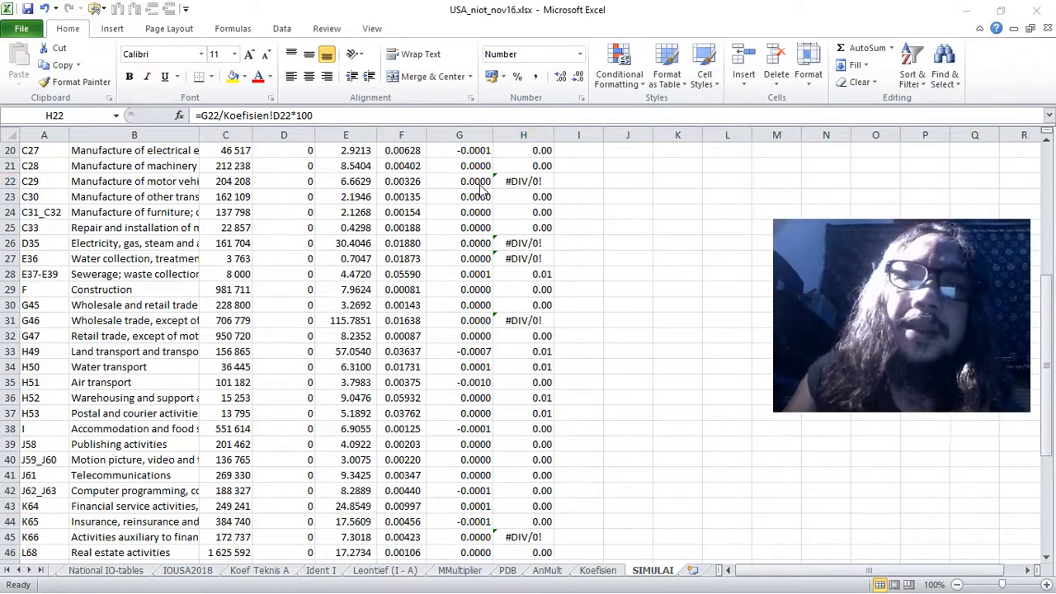
{"action": "scroll", "coordinate": [454, 188], "scroll_direction": "up", "scroll_amount": 2}
{"action": "scroll", "coordinate": [476, 216], "scroll_direction": "up", "scroll_amount": 1}
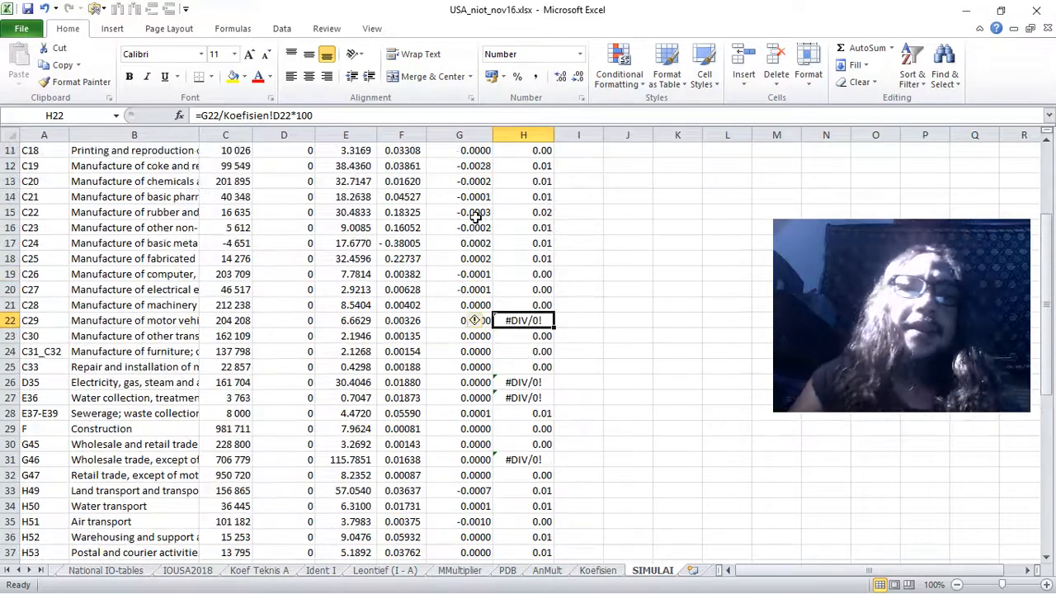
{"action": "scroll", "coordinate": [476, 216], "scroll_direction": "down", "scroll_amount": 1}
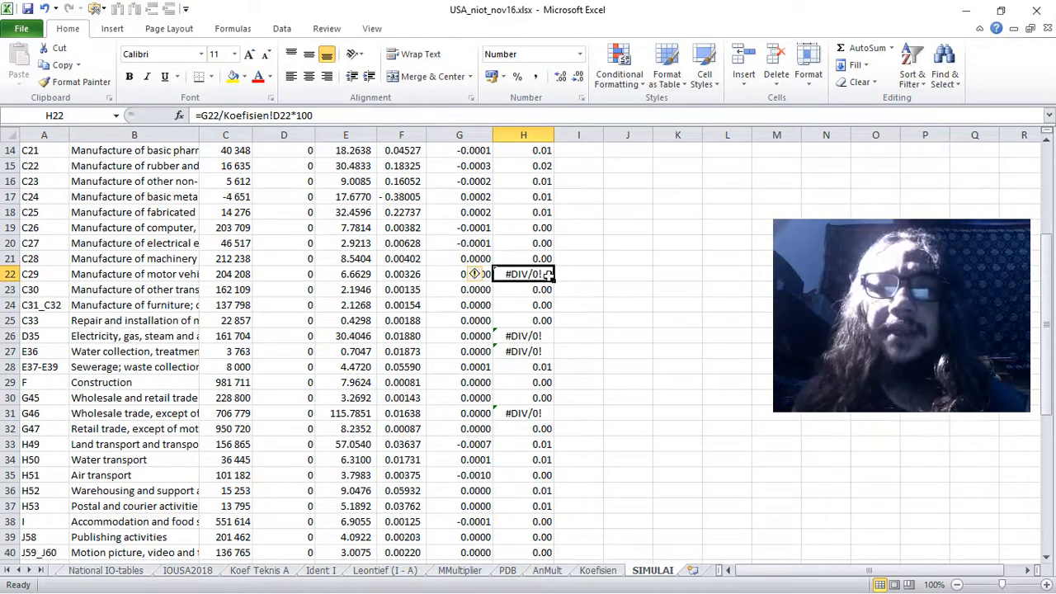
{"action": "scroll", "coordinate": [547, 276], "scroll_direction": "down", "scroll_amount": 2}
{"action": "scroll", "coordinate": [545, 274], "scroll_direction": "up", "scroll_amount": 4}
{"action": "scroll", "coordinate": [541, 274], "scroll_direction": "up", "scroll_amount": 3}
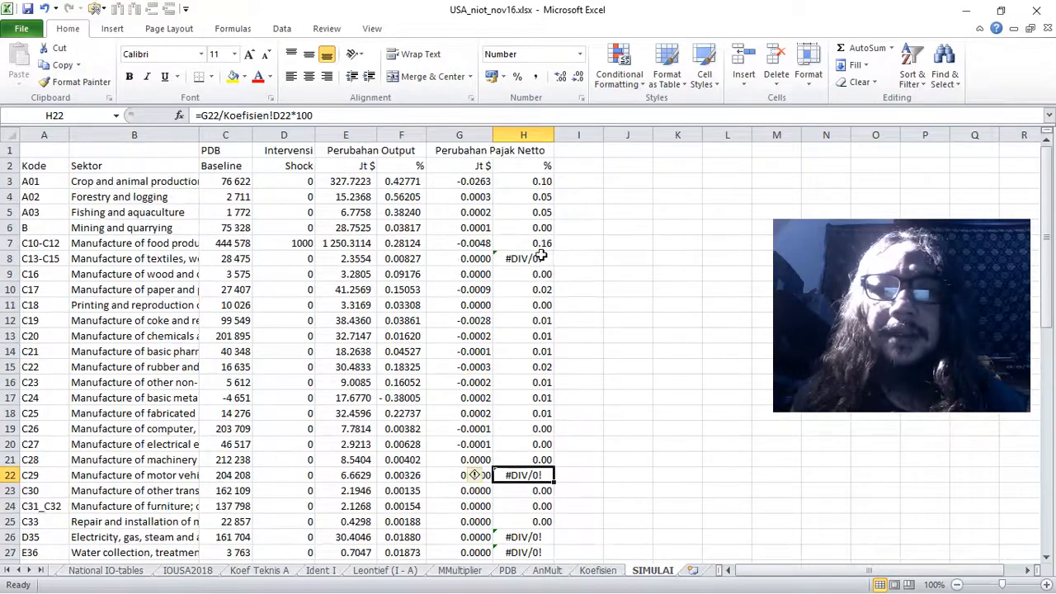
{"action": "left_click", "coordinate": [536, 260]}
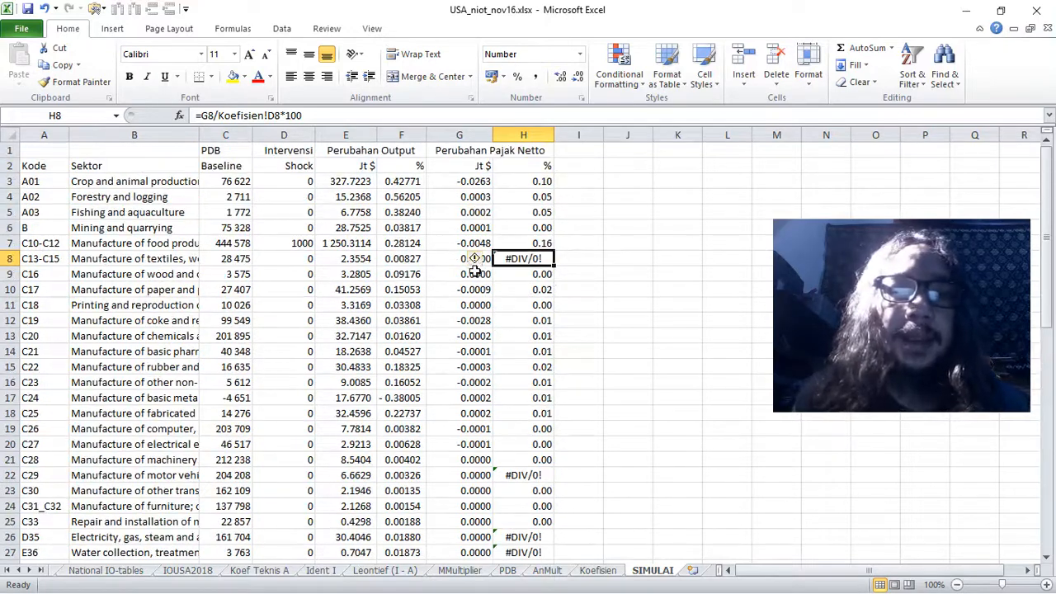
- Examine the food, beverages and tobacco manufacturing row on SIMULAI, checking its intervention shock, full sector name and output change
{"action": "left_click", "coordinate": [283, 245]}
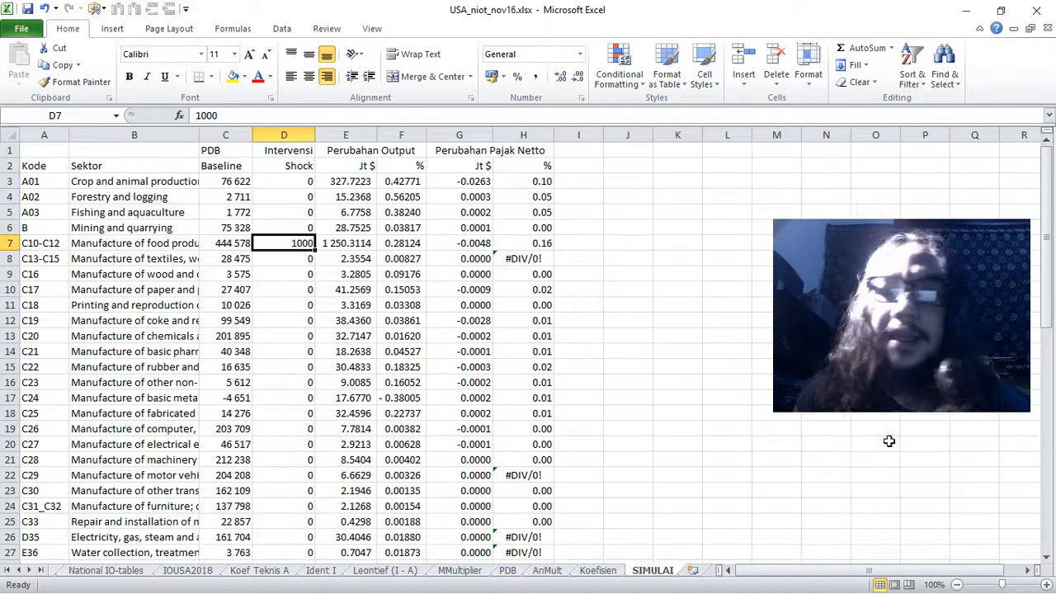
{"action": "left_click", "coordinate": [1047, 586]}
{"action": "left_click", "coordinate": [1047, 586]}
{"action": "left_click", "coordinate": [1047, 585]}
{"action": "left_click", "coordinate": [1046, 586]}
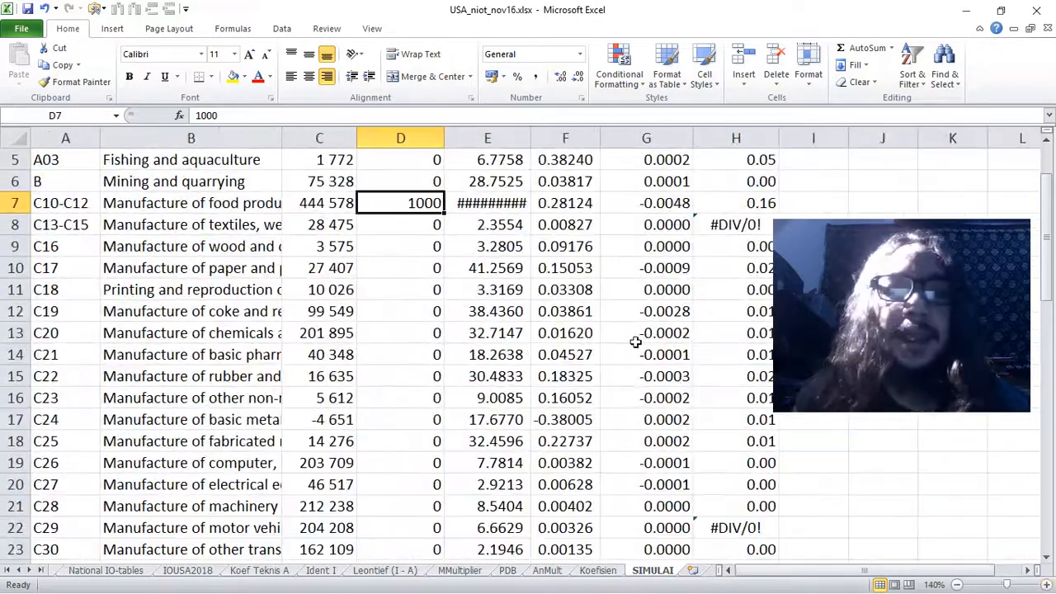
{"action": "scroll", "coordinate": [602, 332], "scroll_direction": "up", "scroll_amount": 2}
{"action": "left_click", "coordinate": [247, 297]}
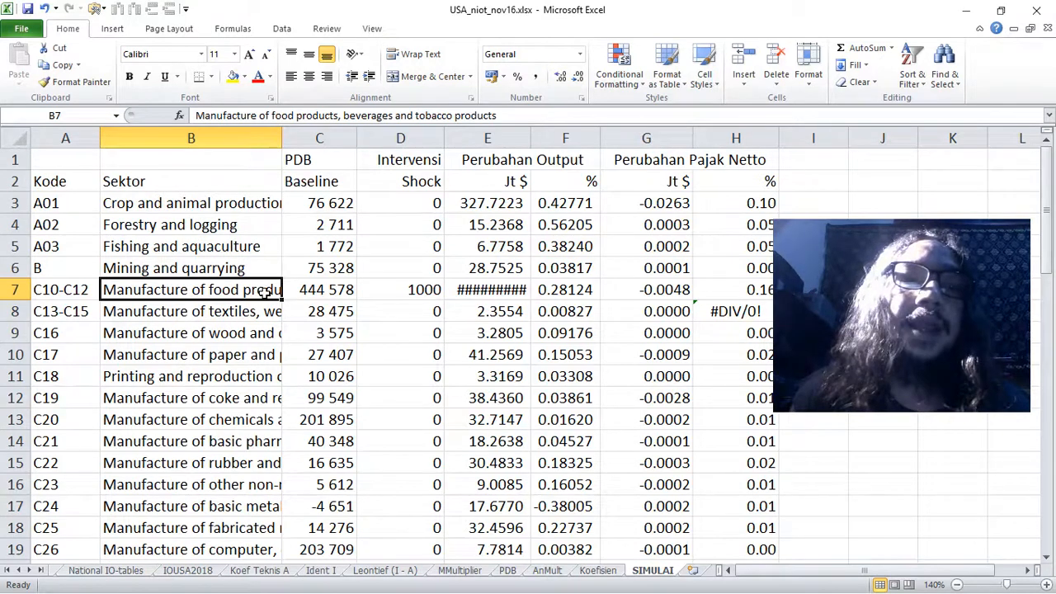
{"action": "double_click", "coordinate": [355, 116]}
{"action": "left_click", "coordinate": [448, 116]}
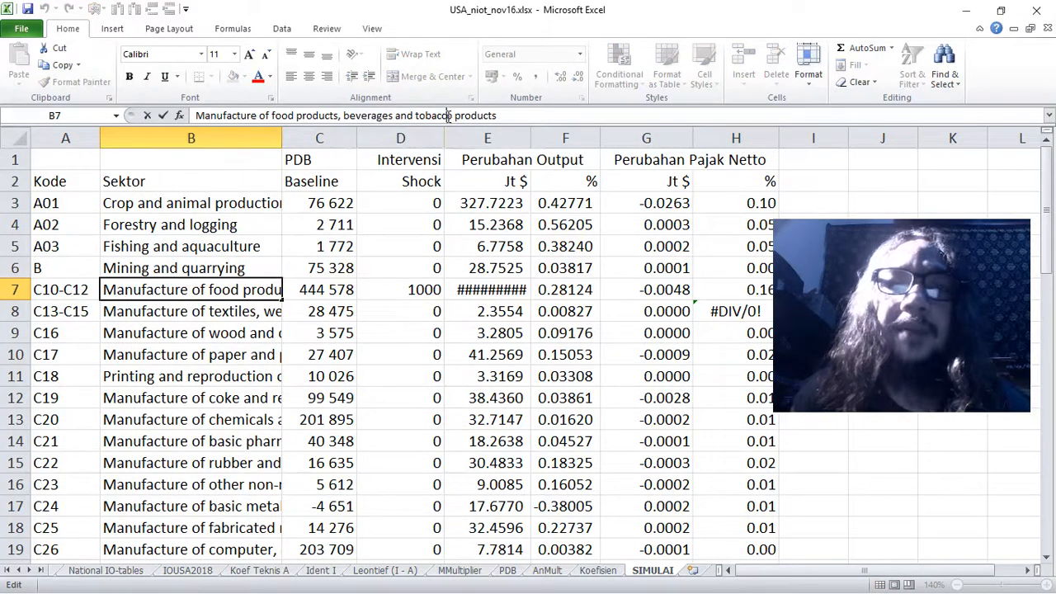
{"action": "left_click", "coordinate": [470, 289]}
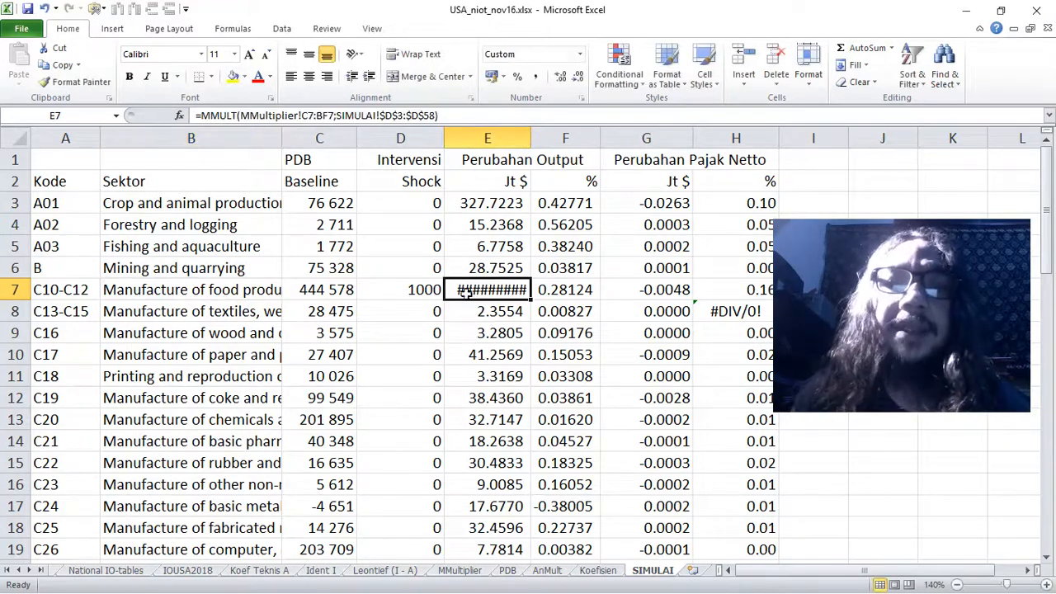
{"action": "left_click", "coordinate": [412, 289]}
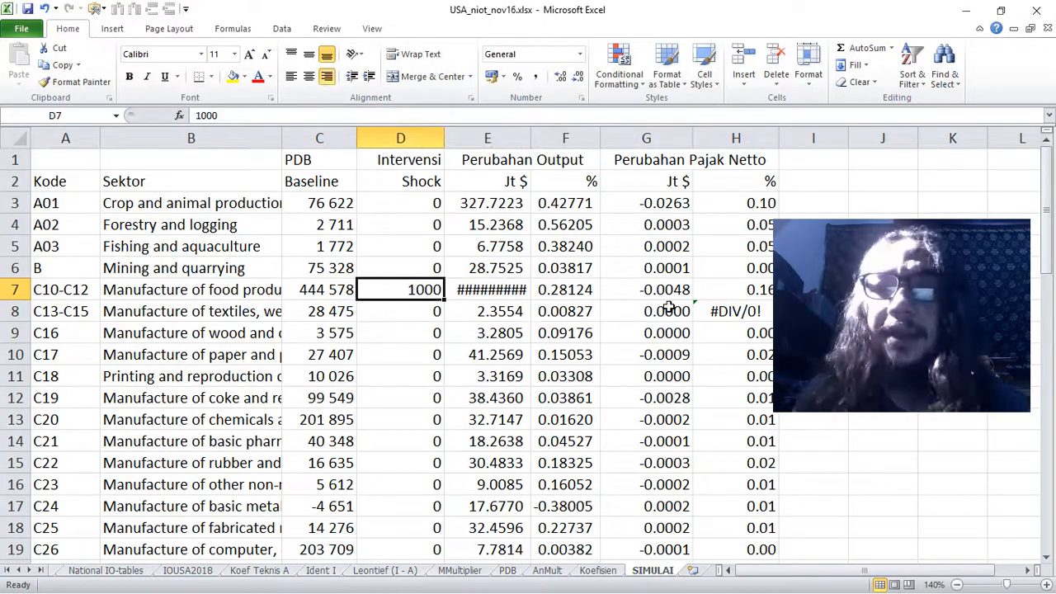
- Widen column F of the SIMULAI sheet slightly
{"action": "scroll", "coordinate": [789, 388], "scroll_direction": "down", "scroll_amount": 12}
{"action": "scroll", "coordinate": [785, 388], "scroll_direction": "down", "scroll_amount": 8}
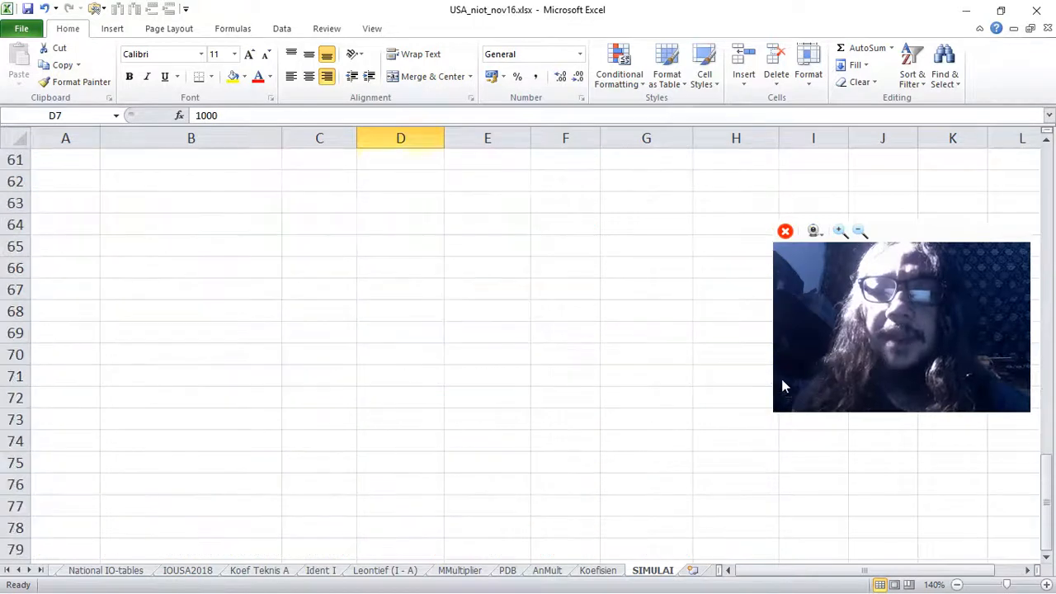
{"action": "scroll", "coordinate": [781, 378], "scroll_direction": "up", "scroll_amount": 4}
{"action": "left_click_drag", "start_coordinate": [600, 138], "coordinate": [609, 138]}
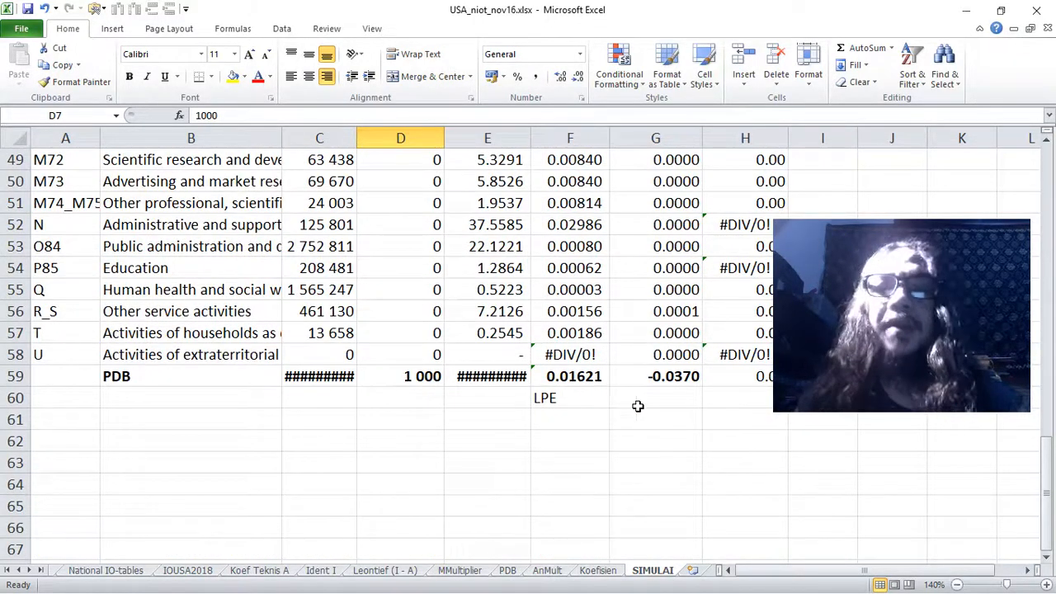
- Convert the PDB row's total net tax change from millions to full dollars by entering =G59*1000000 in G61
{"action": "scroll", "coordinate": [724, 353], "scroll_direction": "up", "scroll_amount": 16}
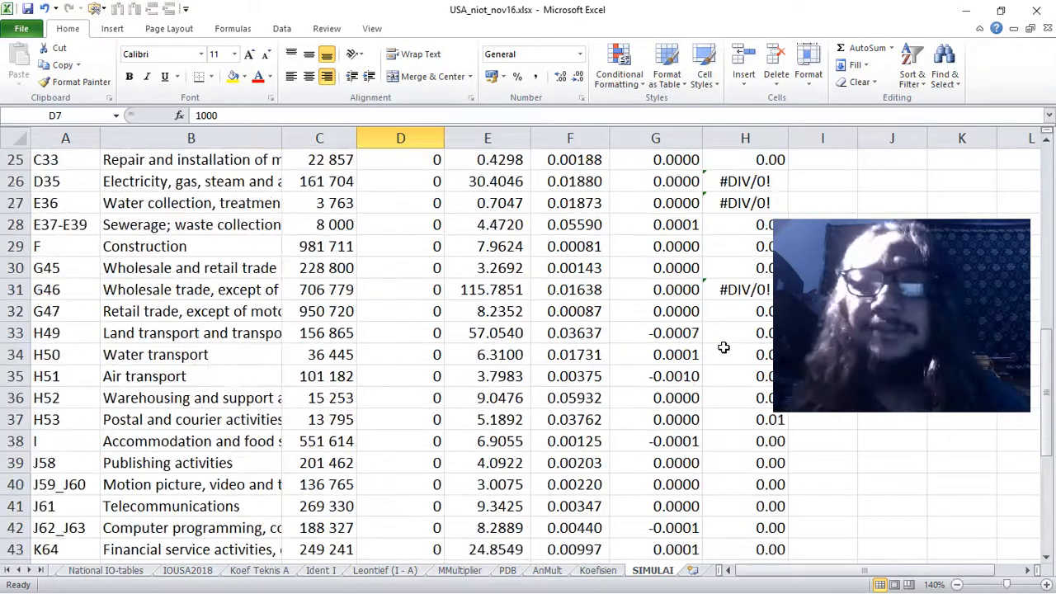
{"action": "left_click", "coordinate": [683, 204]}
{"action": "scroll", "coordinate": [679, 231], "scroll_direction": "down", "scroll_amount": 18}
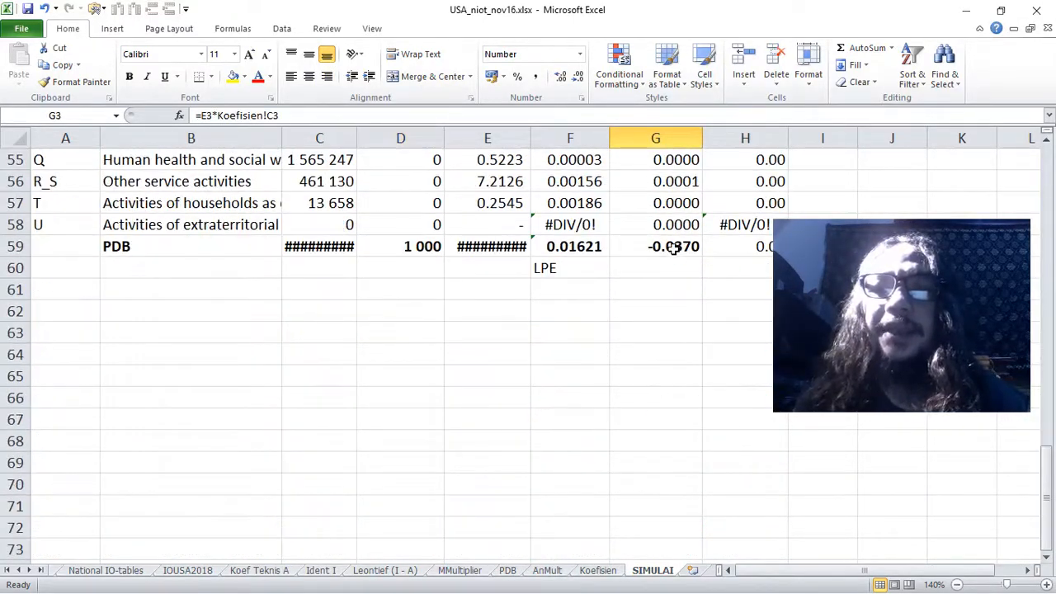
{"action": "left_click", "coordinate": [676, 248]}
{"action": "left_click_drag", "start_coordinate": [921, 235], "coordinate": [964, 365]}
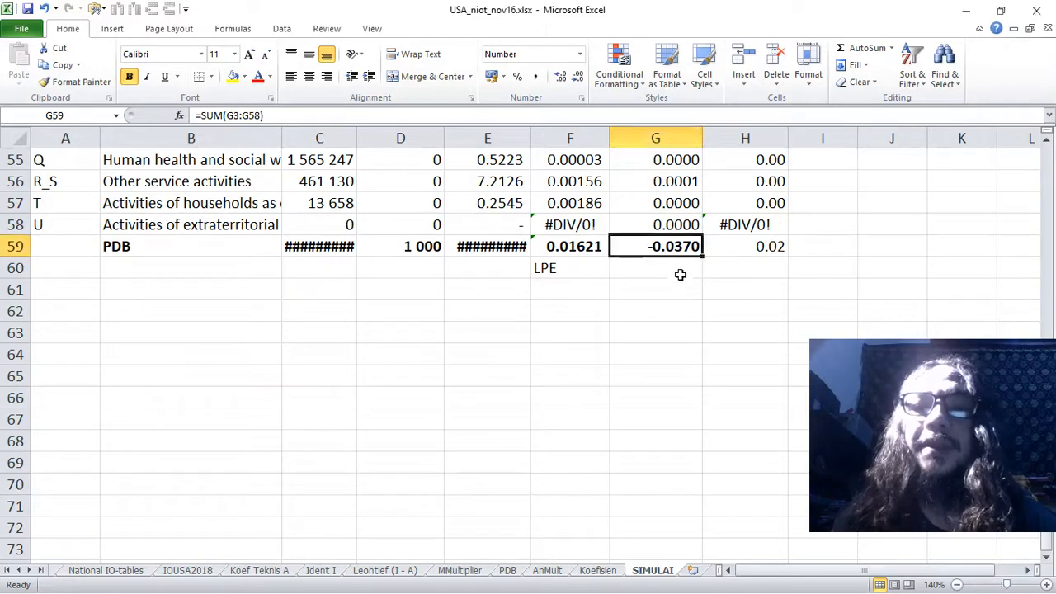
{"action": "left_click", "coordinate": [679, 287]}
{"action": "type", "text": "="}
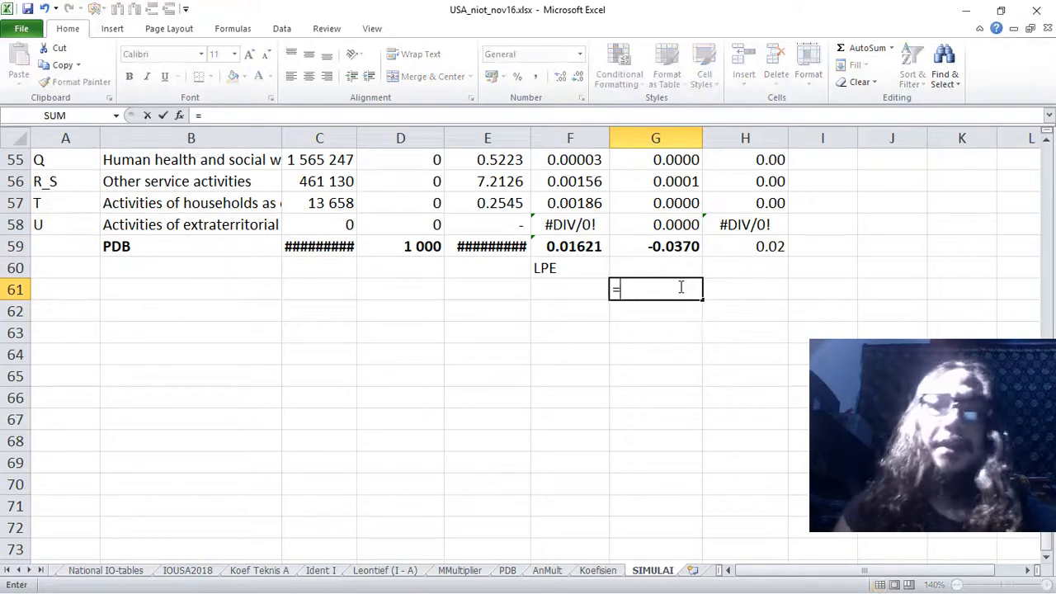
{"action": "left_click", "coordinate": [676, 246]}
{"action": "type", "text": "*"}
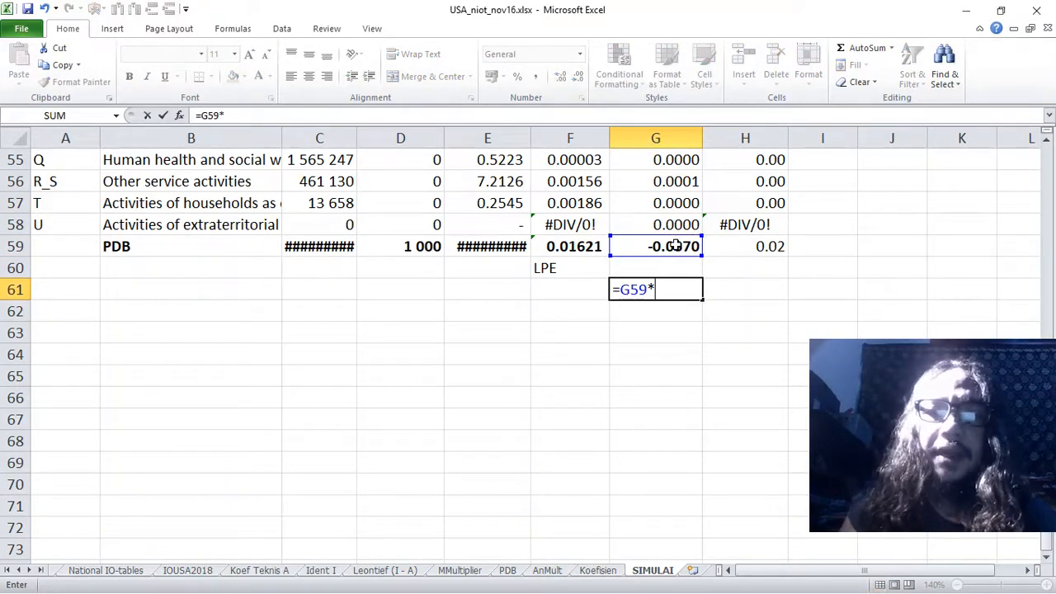
{"action": "type", "text": "1000000"}
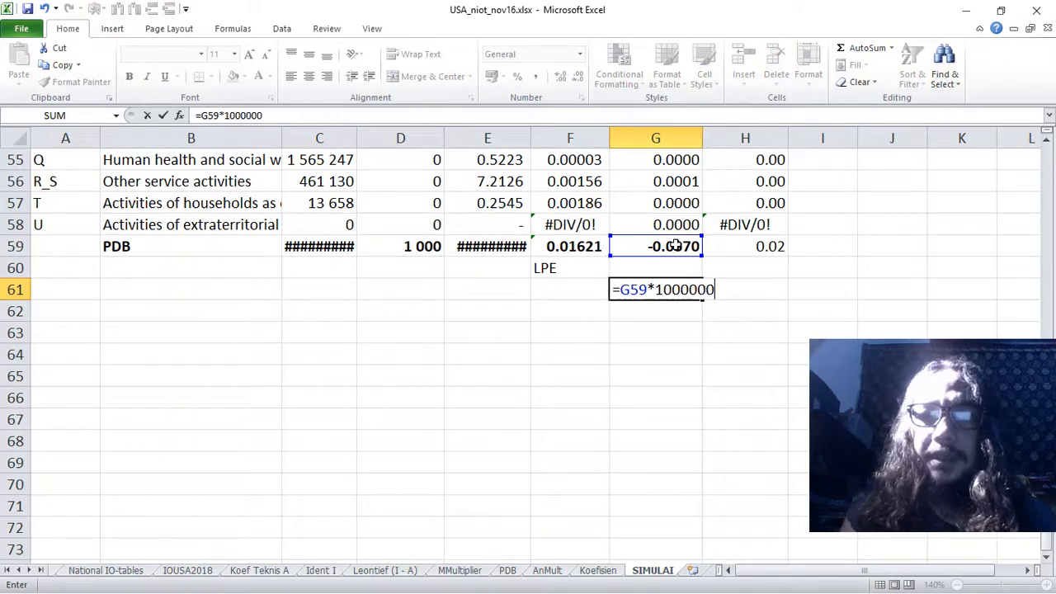
{"action": "key", "text": "Return"}
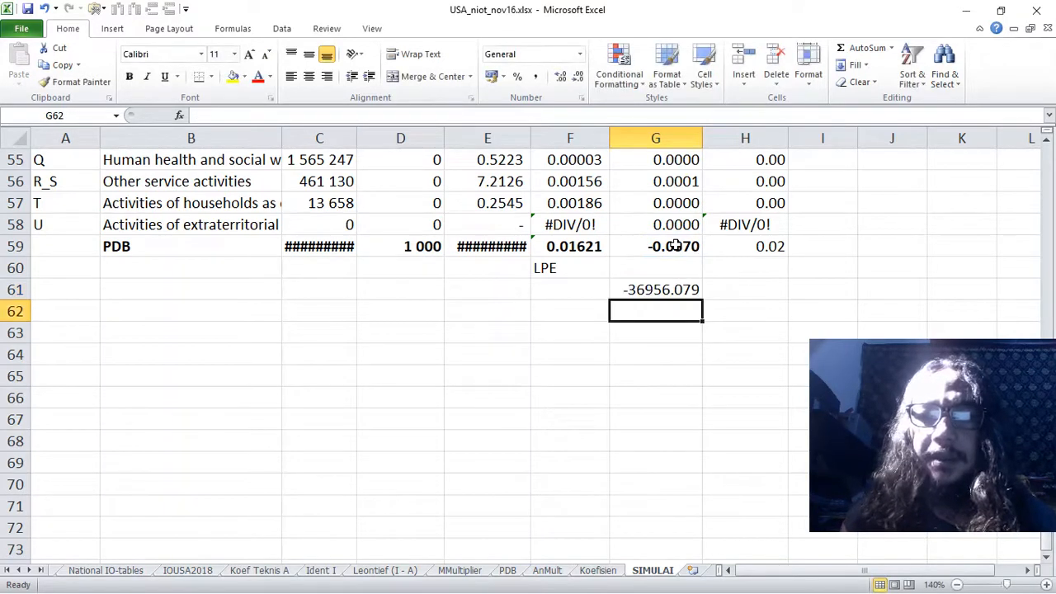
- Review the converted tax change in G61, the percentage in H59 and the baseline tax total in Koefisien D59
{"action": "left_click", "coordinate": [678, 291]}
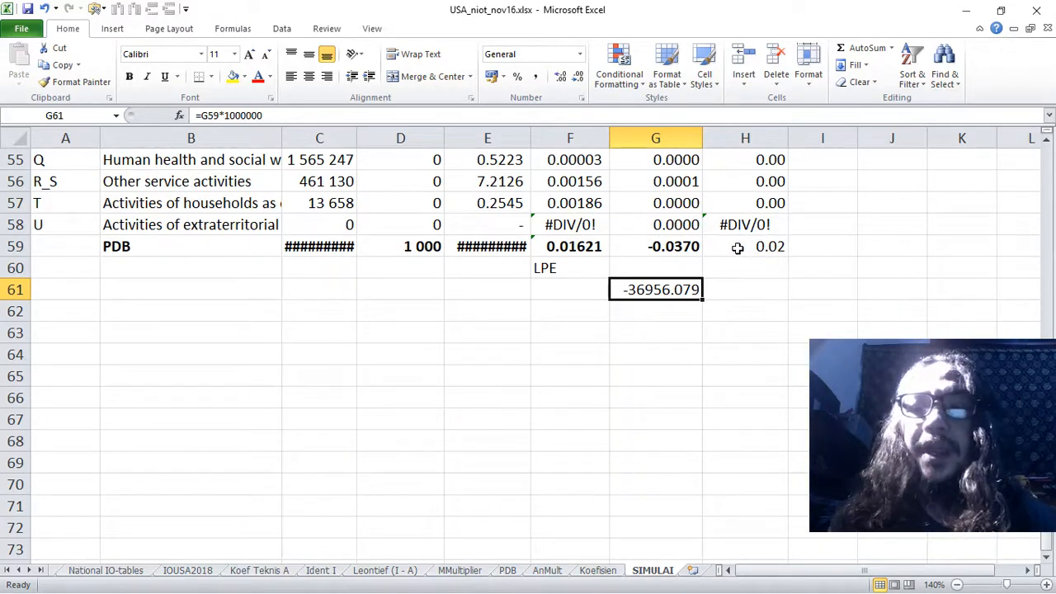
{"action": "scroll", "coordinate": [679, 277], "scroll_direction": "up", "scroll_amount": 18}
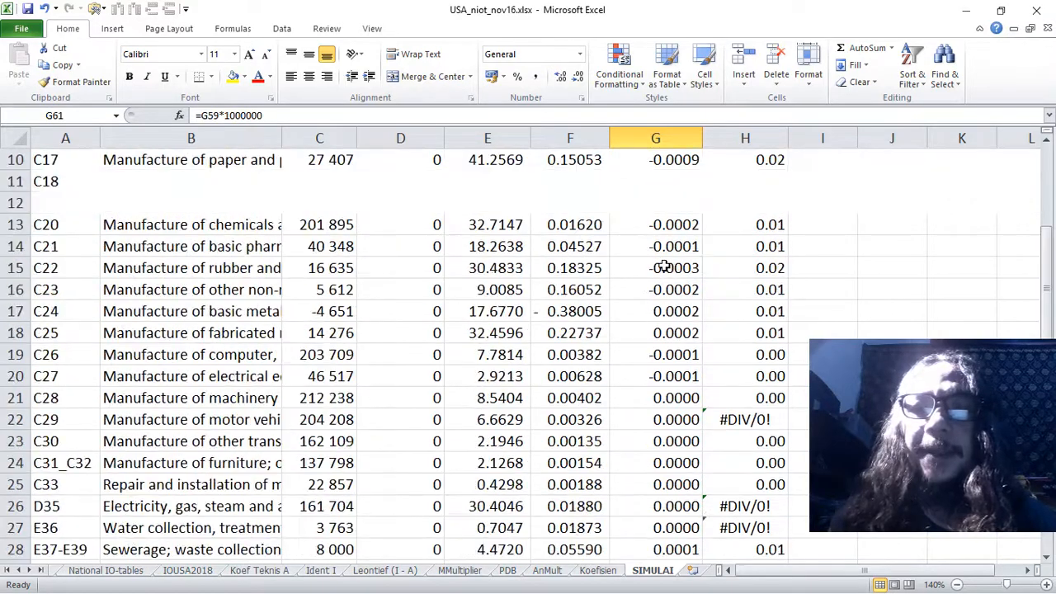
{"action": "left_click", "coordinate": [669, 184]}
{"action": "scroll", "coordinate": [671, 231], "scroll_direction": "down", "scroll_amount": 20}
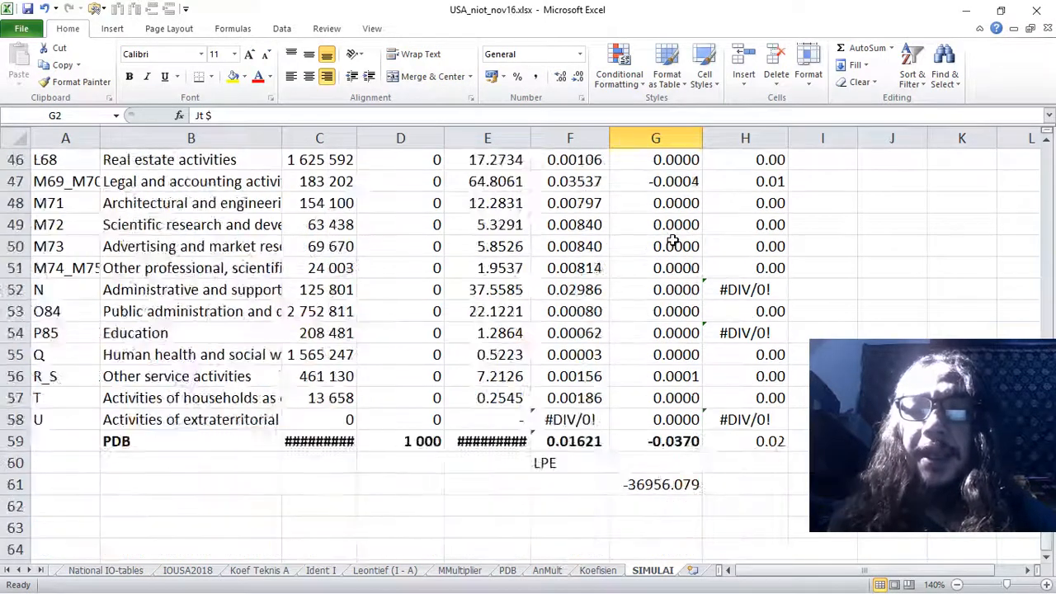
{"action": "scroll", "coordinate": [676, 228], "scroll_direction": "up", "scroll_amount": 3}
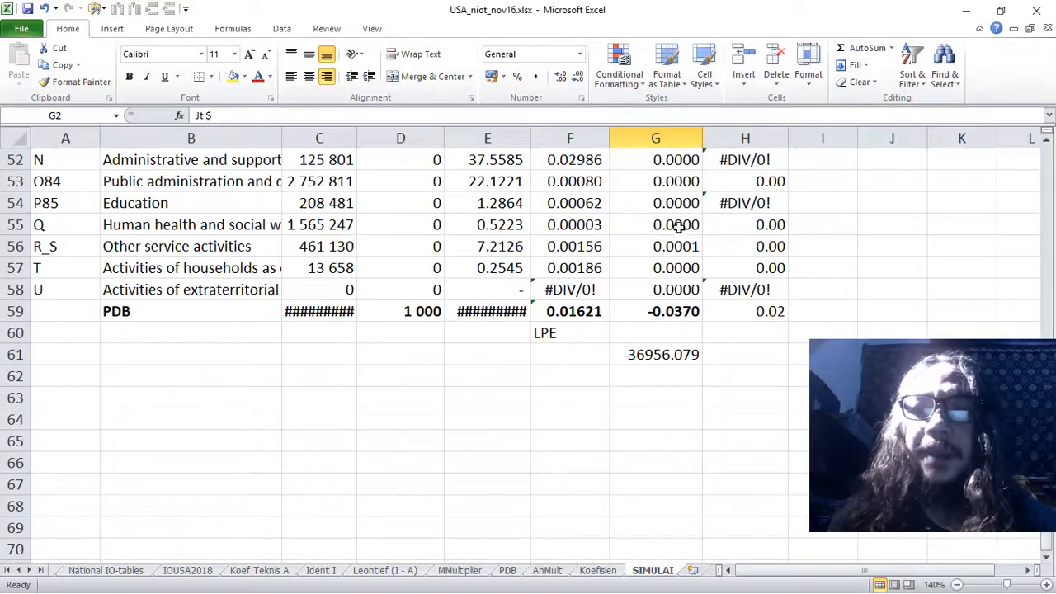
{"action": "left_click", "coordinate": [672, 357]}
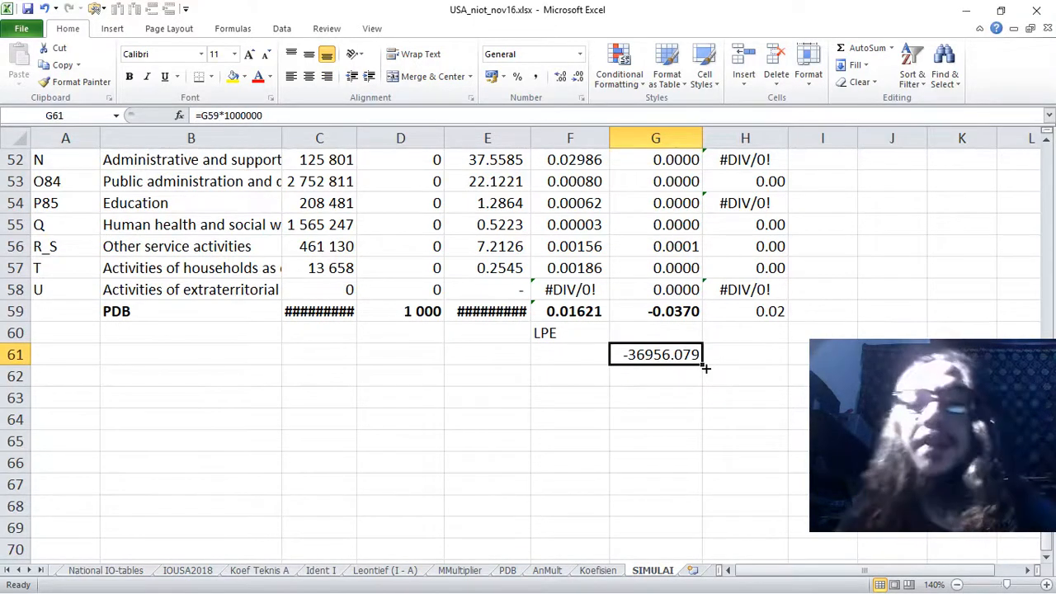
{"action": "left_click", "coordinate": [746, 356]}
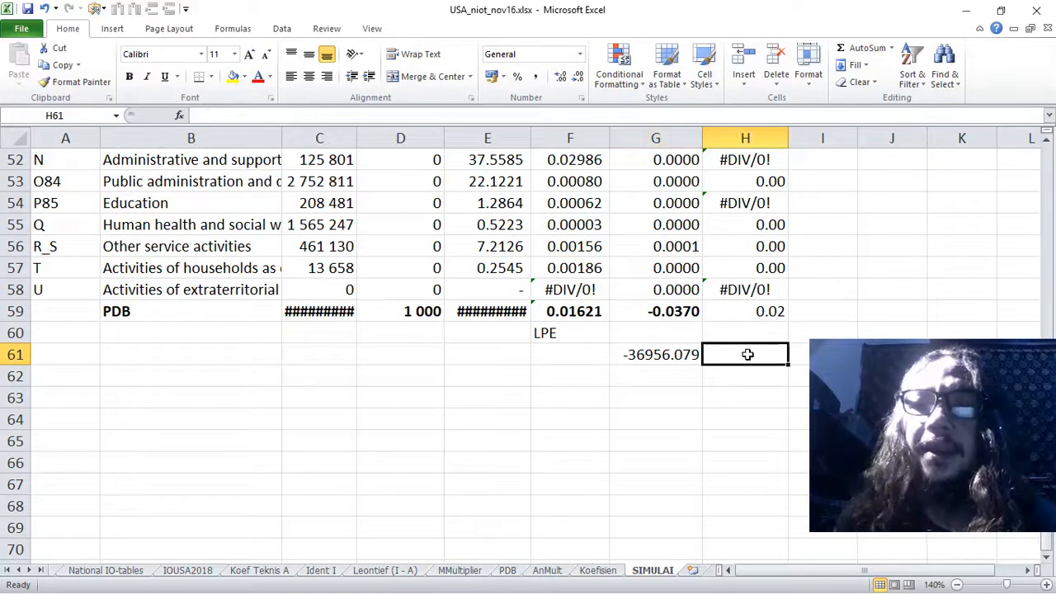
{"action": "left_click", "coordinate": [742, 312]}
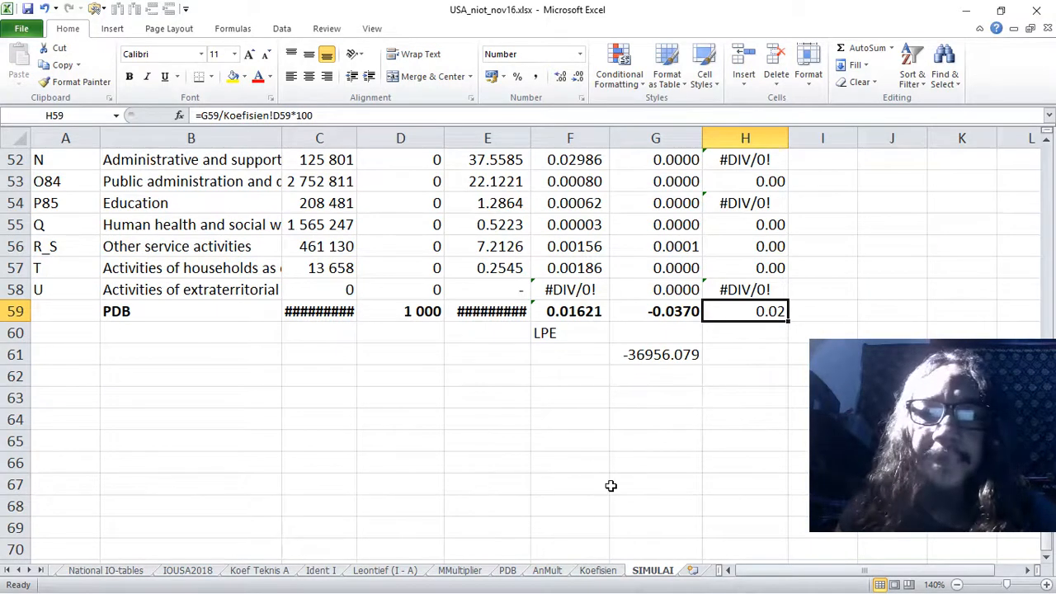
{"action": "left_click", "coordinate": [595, 571]}
{"action": "scroll", "coordinate": [276, 425], "scroll_direction": "down", "scroll_amount": 2}
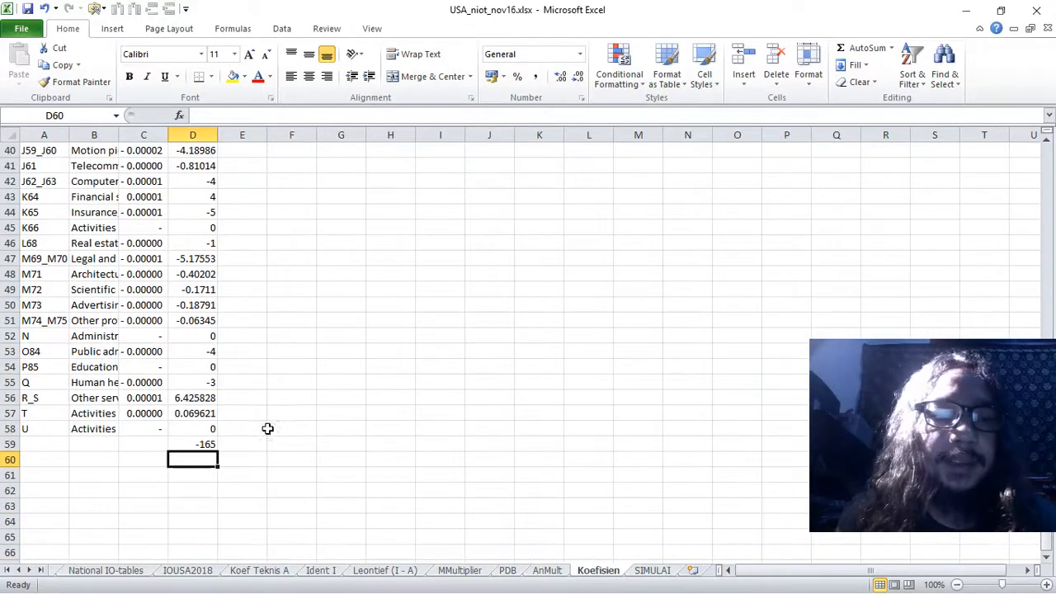
{"action": "left_click", "coordinate": [195, 446]}
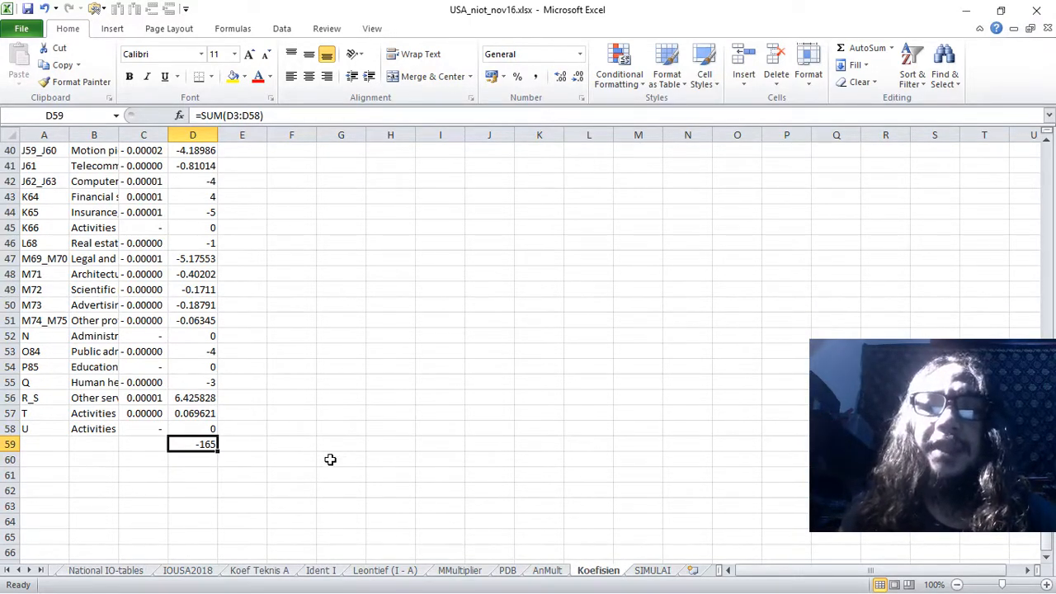
- Review the food manufacturing intervention shock in SIMULAI D7 against the PDB row's net tax change in G59 and its percentage in H59
{"action": "left_click", "coordinate": [652, 574]}
{"action": "scroll", "coordinate": [405, 382], "scroll_direction": "up", "scroll_amount": 17}
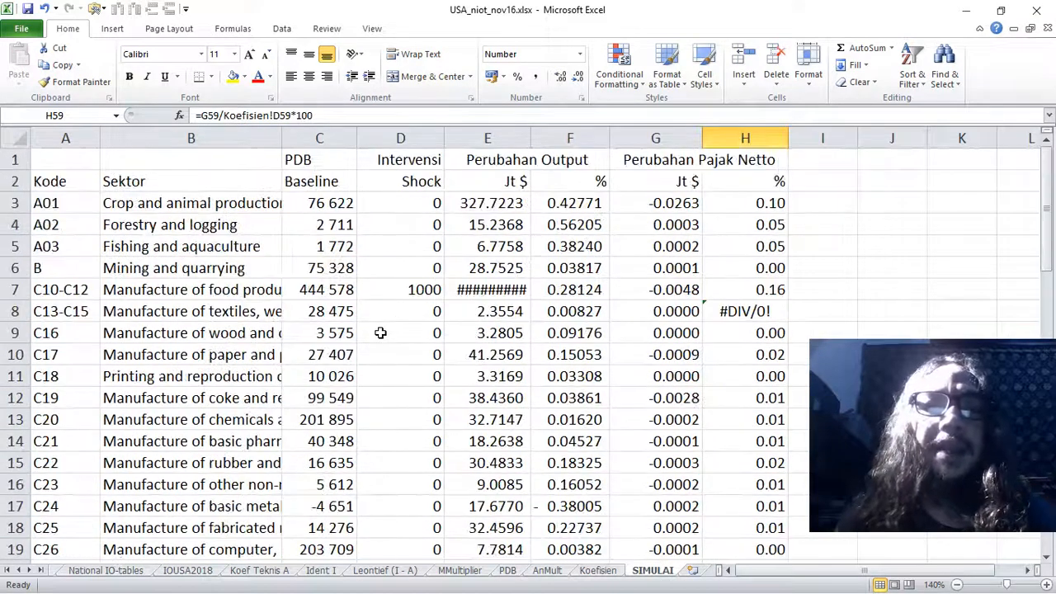
{"action": "left_click", "coordinate": [405, 290]}
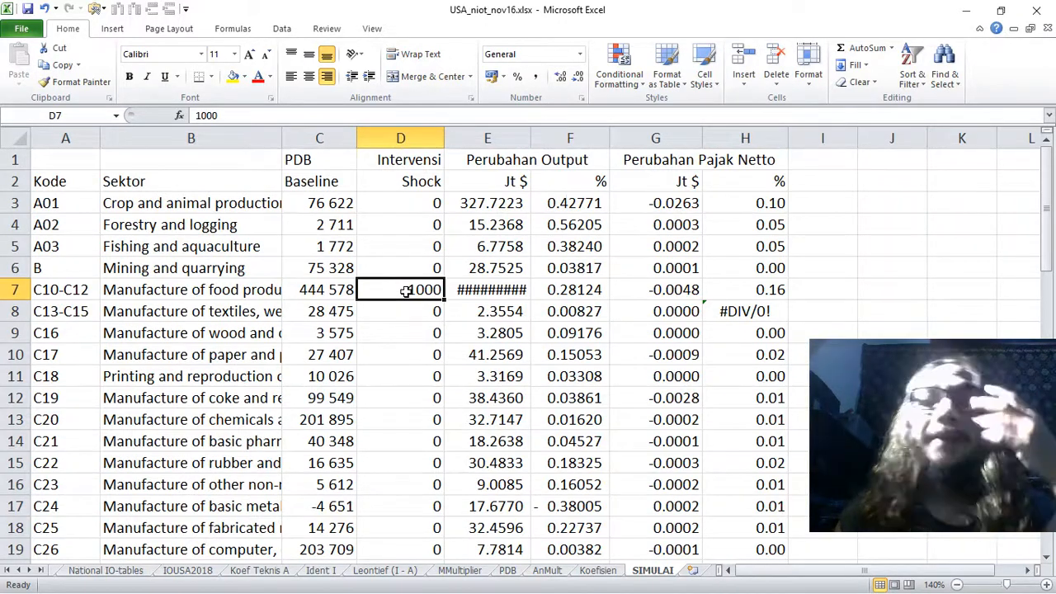
{"action": "scroll", "coordinate": [412, 305], "scroll_direction": "down", "scroll_amount": 19}
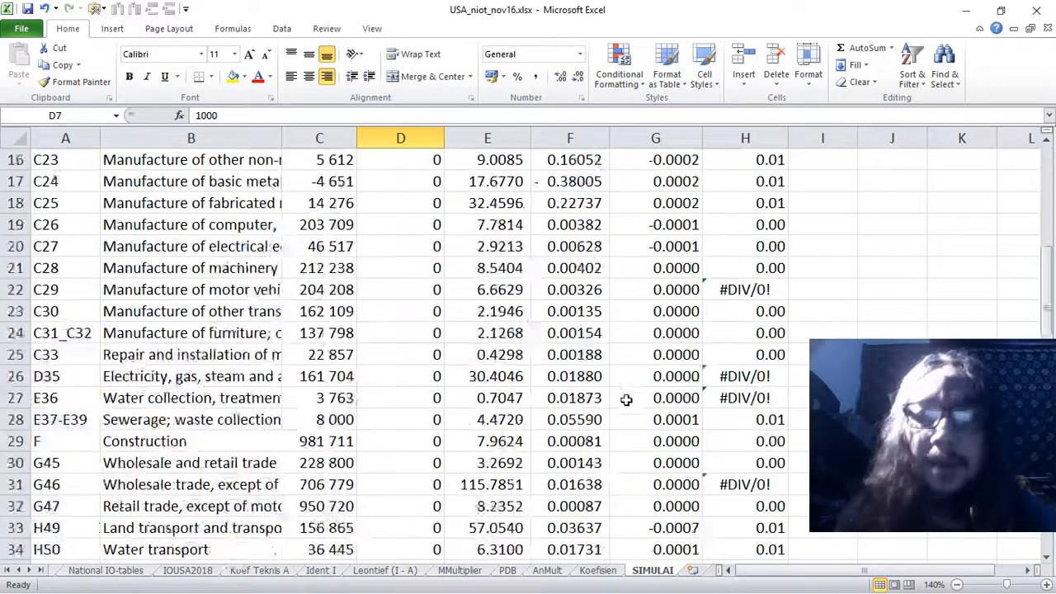
{"action": "scroll", "coordinate": [669, 251], "scroll_direction": "up", "scroll_amount": 2}
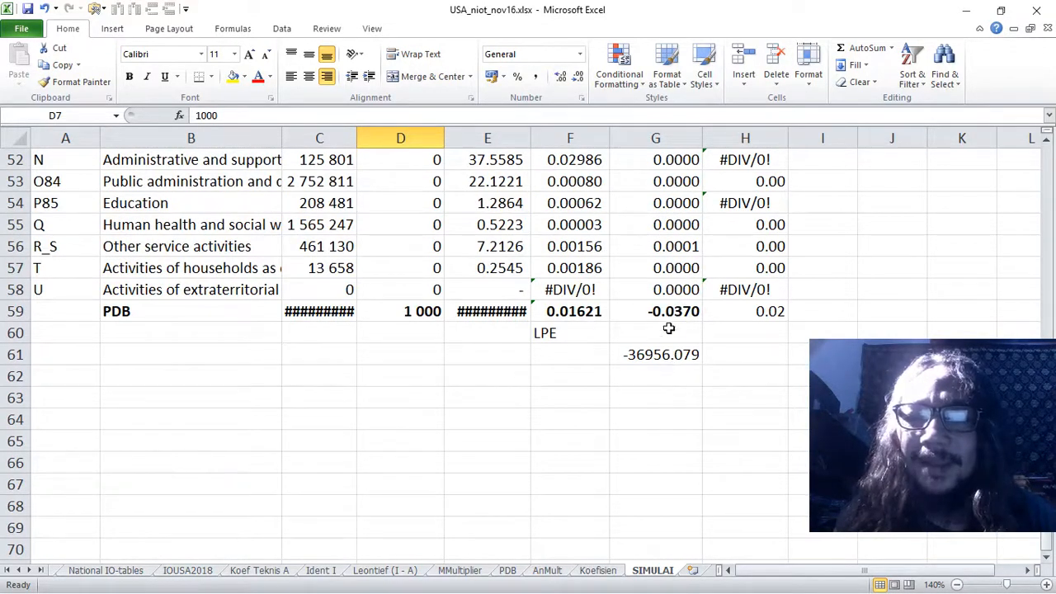
{"action": "left_click", "coordinate": [670, 311]}
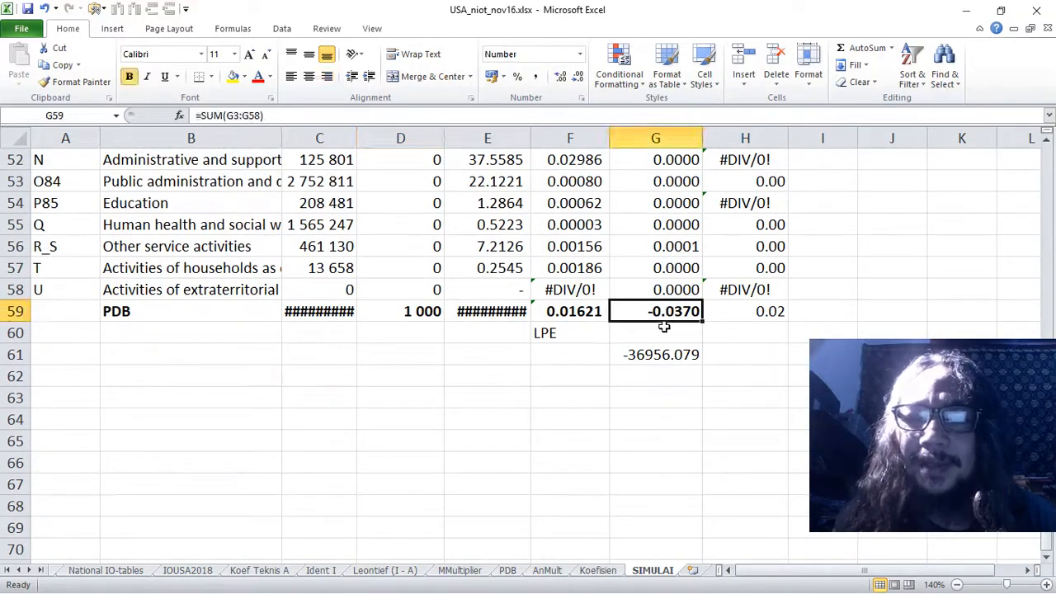
{"action": "left_click", "coordinate": [749, 314]}
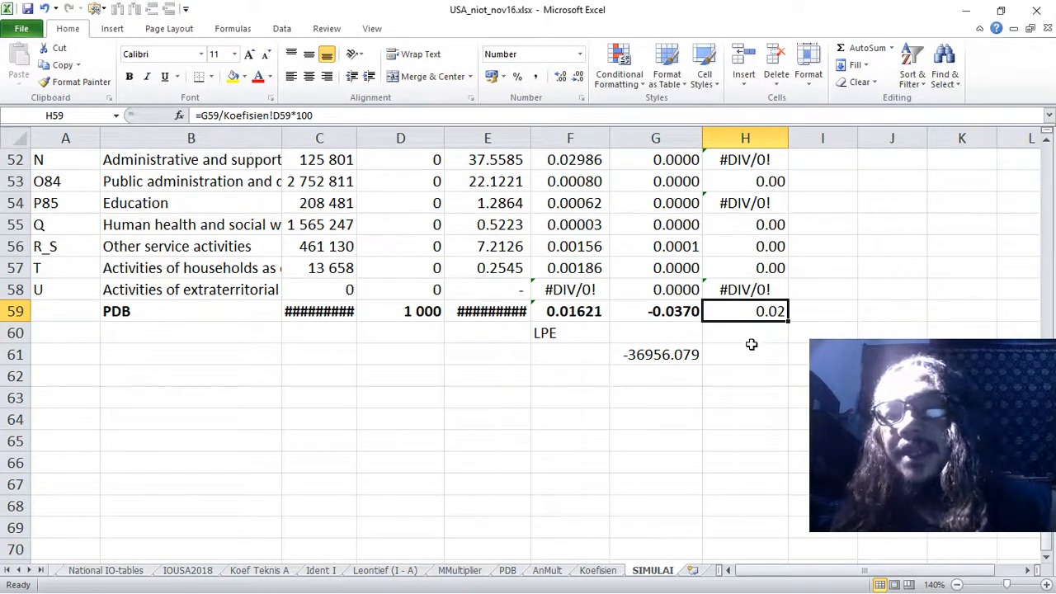
- Clear the full-dollar conversion formula from G61 on SIMULAI and select the Perubahan Pajak Netto heading
{"action": "left_click", "coordinate": [687, 357]}
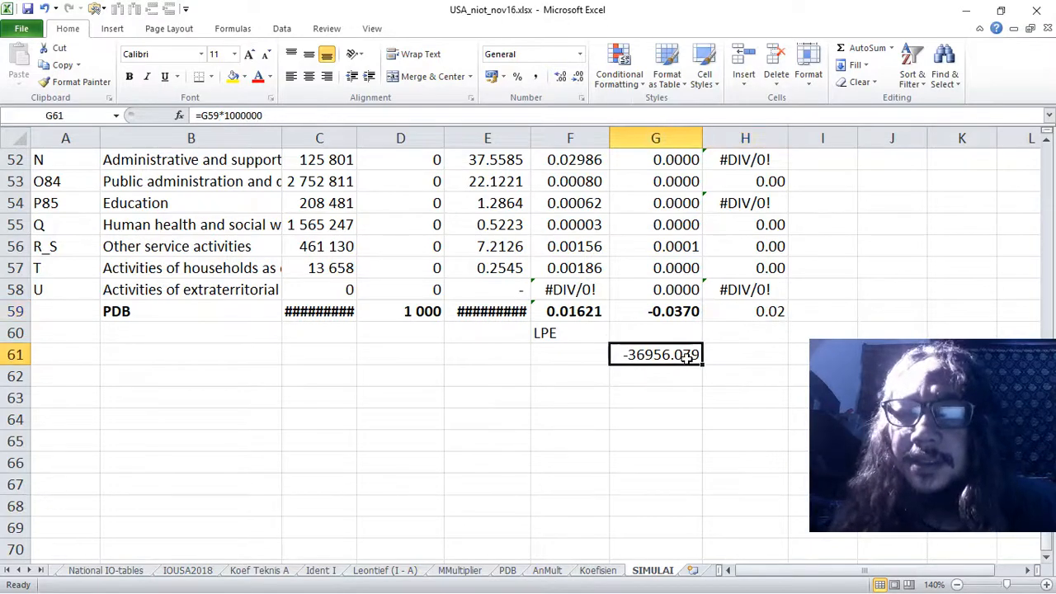
{"action": "key", "text": "Delete"}
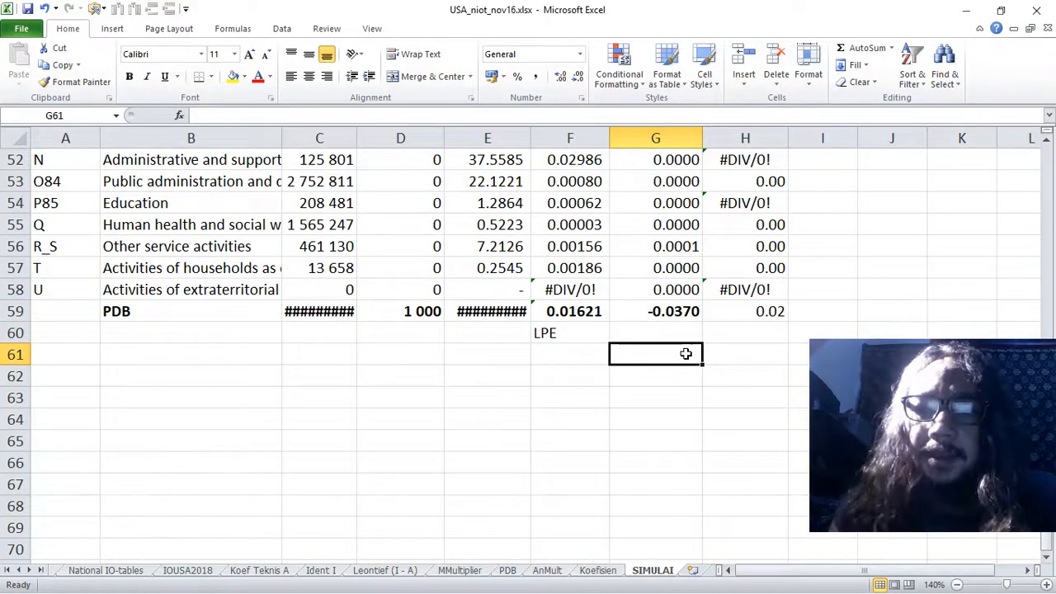
{"action": "scroll", "coordinate": [688, 354], "scroll_direction": "up", "scroll_amount": 20}
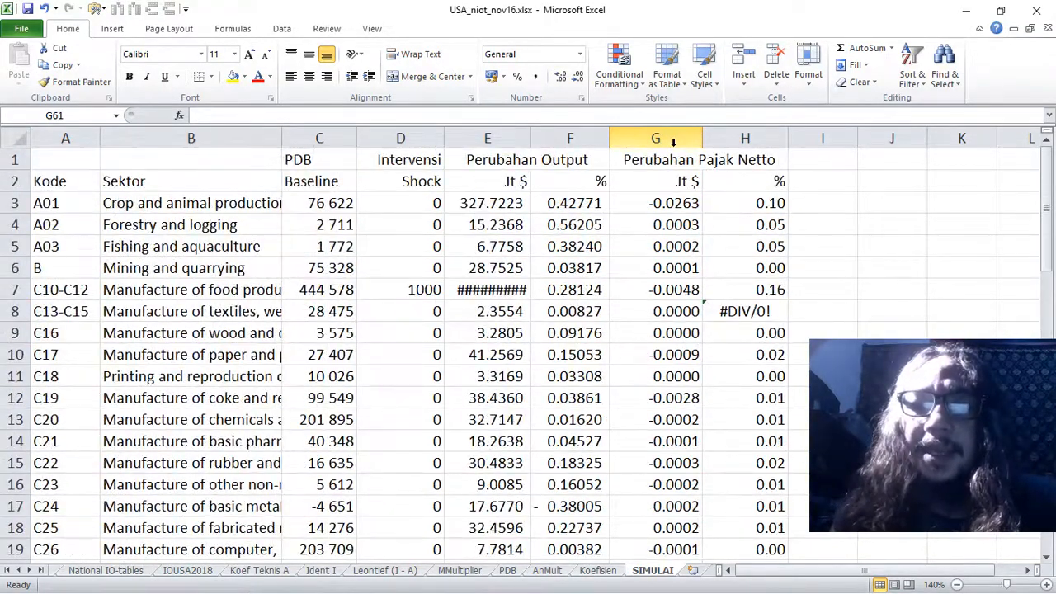
{"action": "left_click", "coordinate": [670, 162]}
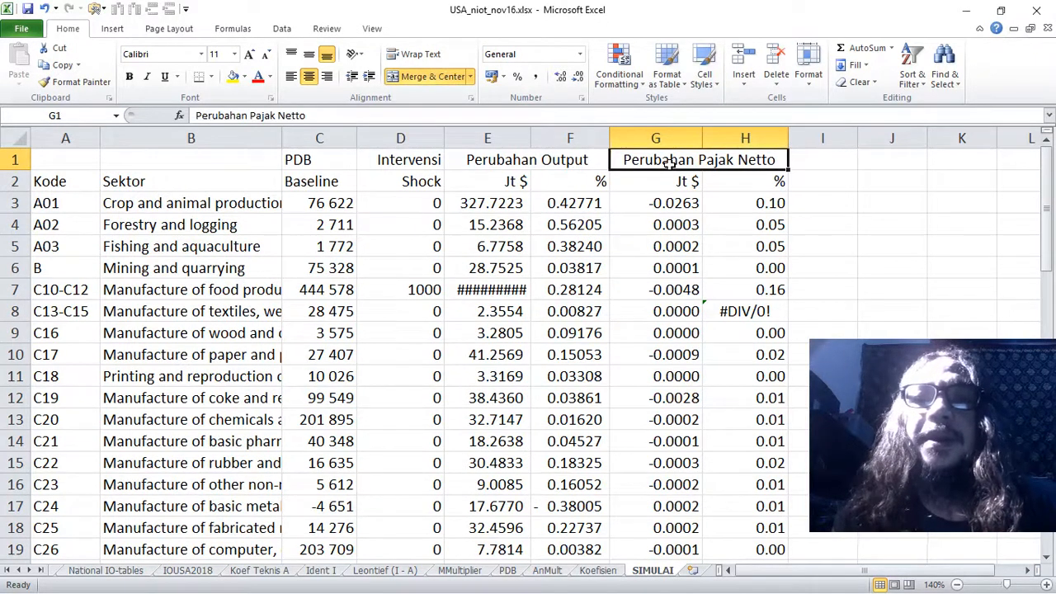